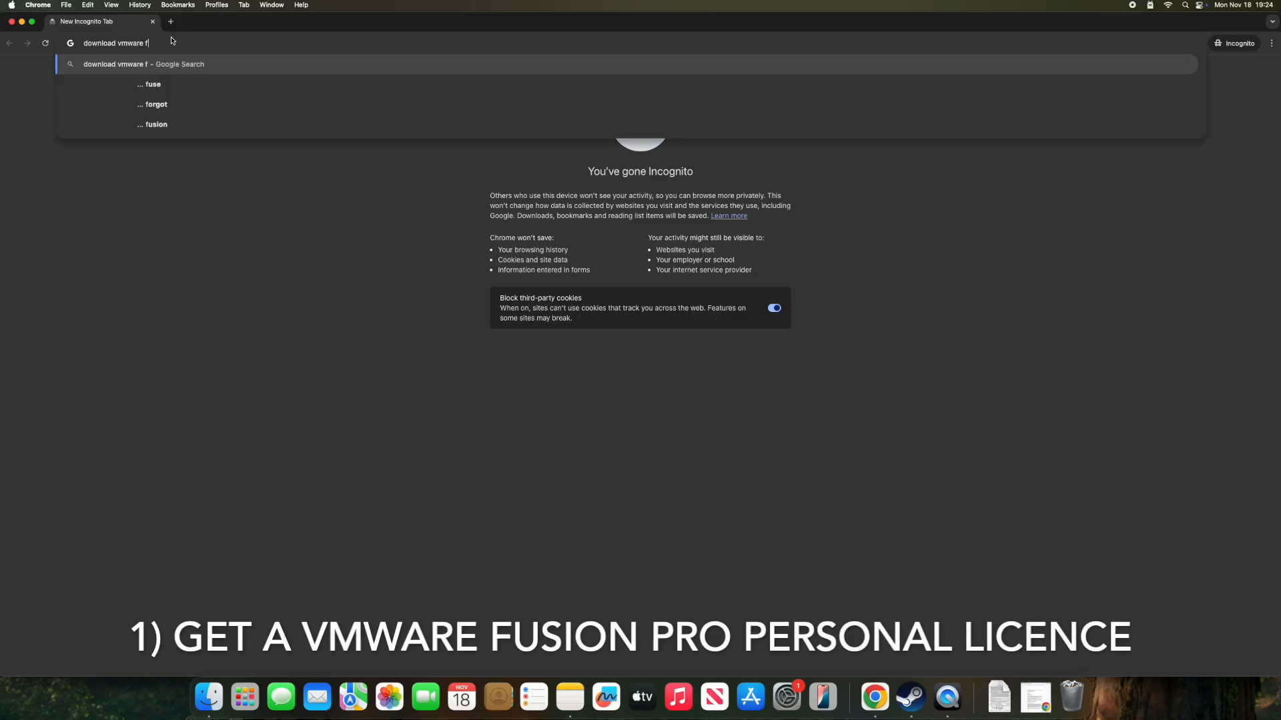
# - Search Google for 'download vmware fusion', open the VMware blog post and follow its Fusion Pro Download link
pyautogui.press('Return')
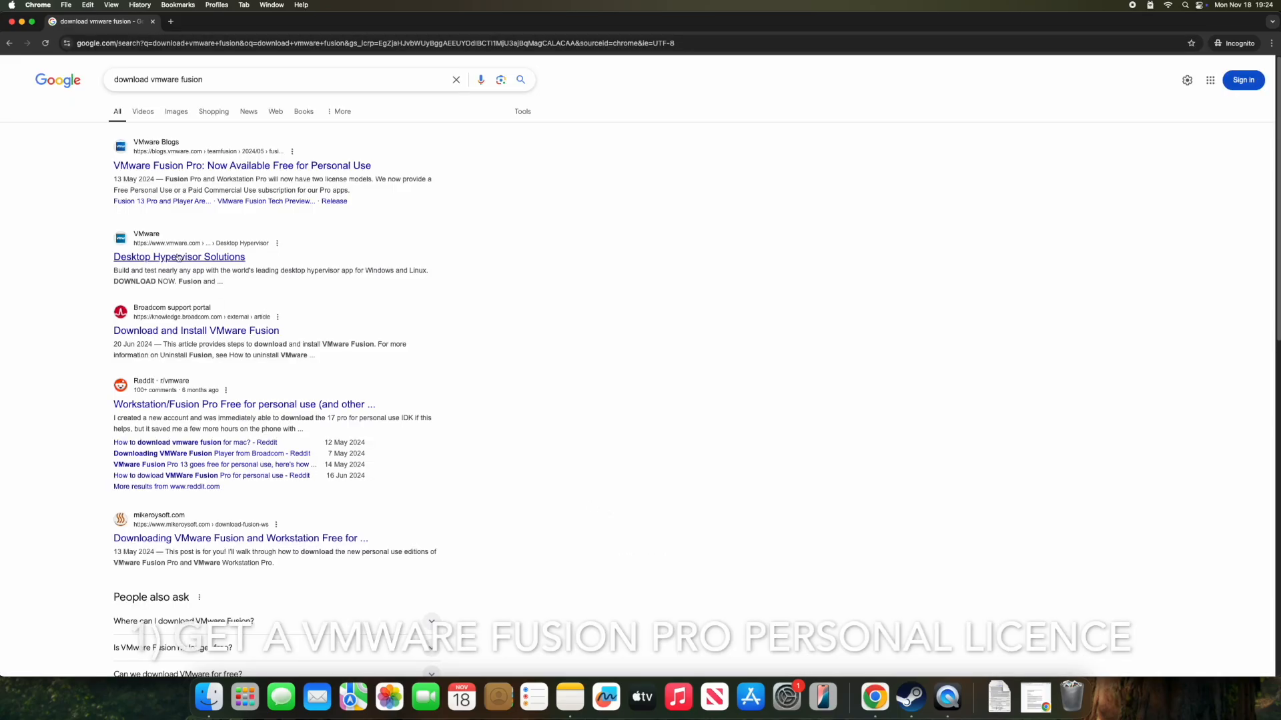
pyautogui.click(178, 160)
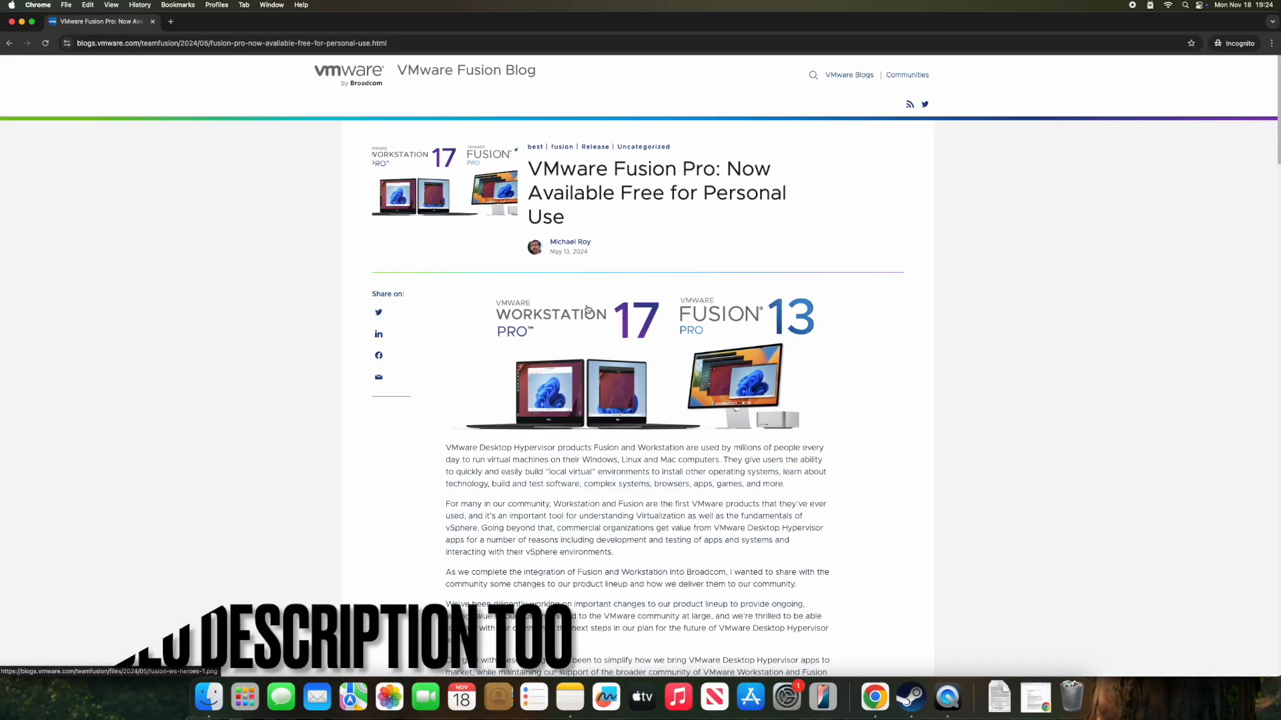
pyautogui.scroll(-15, 507, 299)
pyautogui.scroll(10, 507, 299)
pyautogui.scroll(-7, 507, 298)
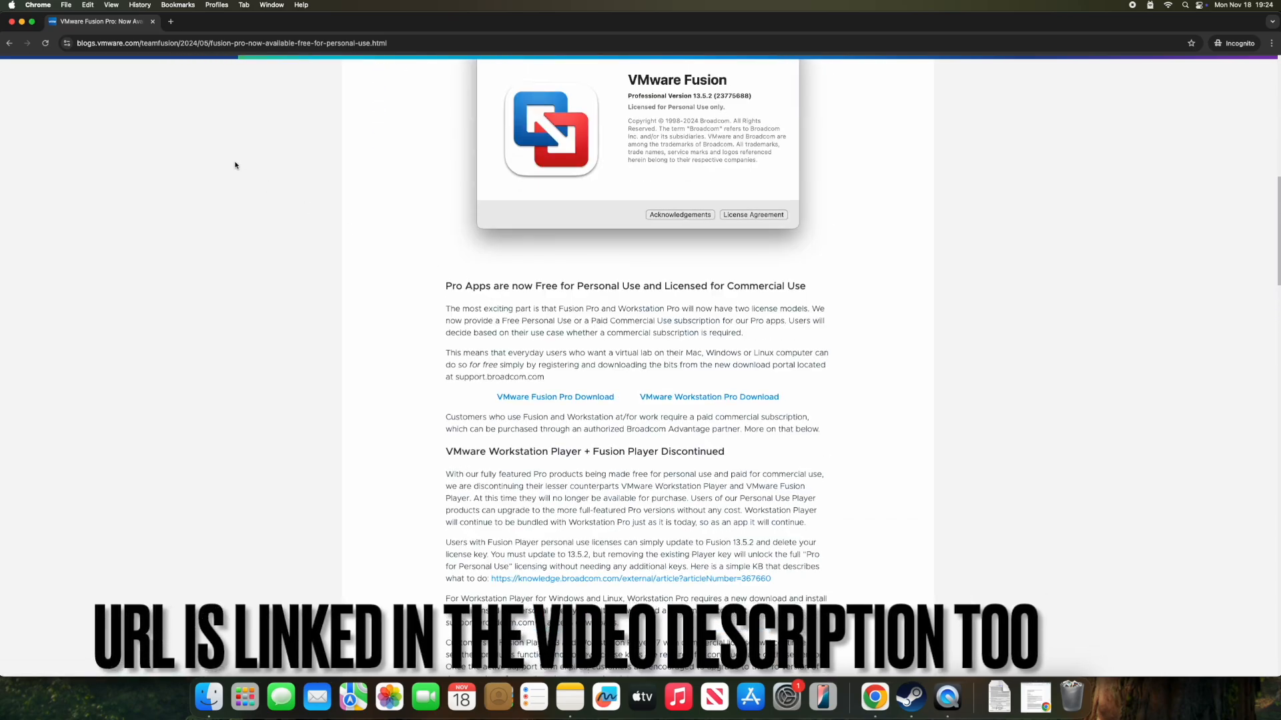
pyautogui.click(570, 399)
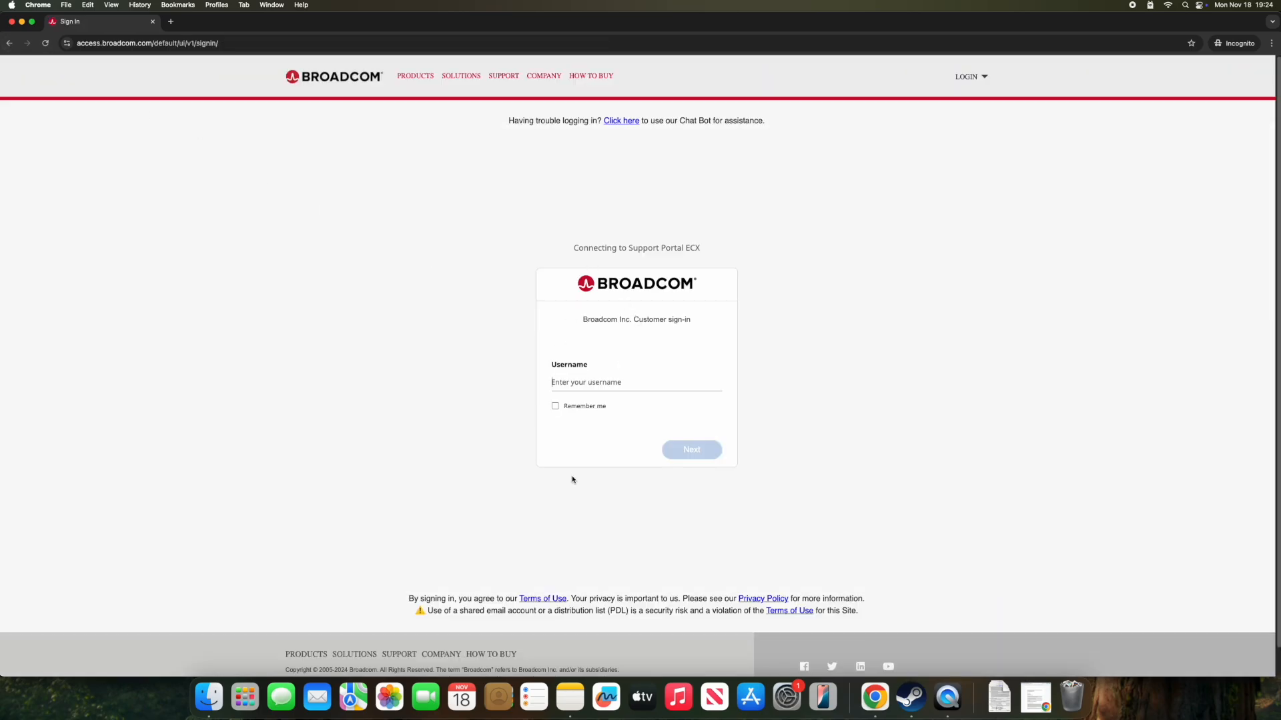
# - Start a new Broadcom account registration, entering the e-mail address and captcha answer
pyautogui.click(976, 79)
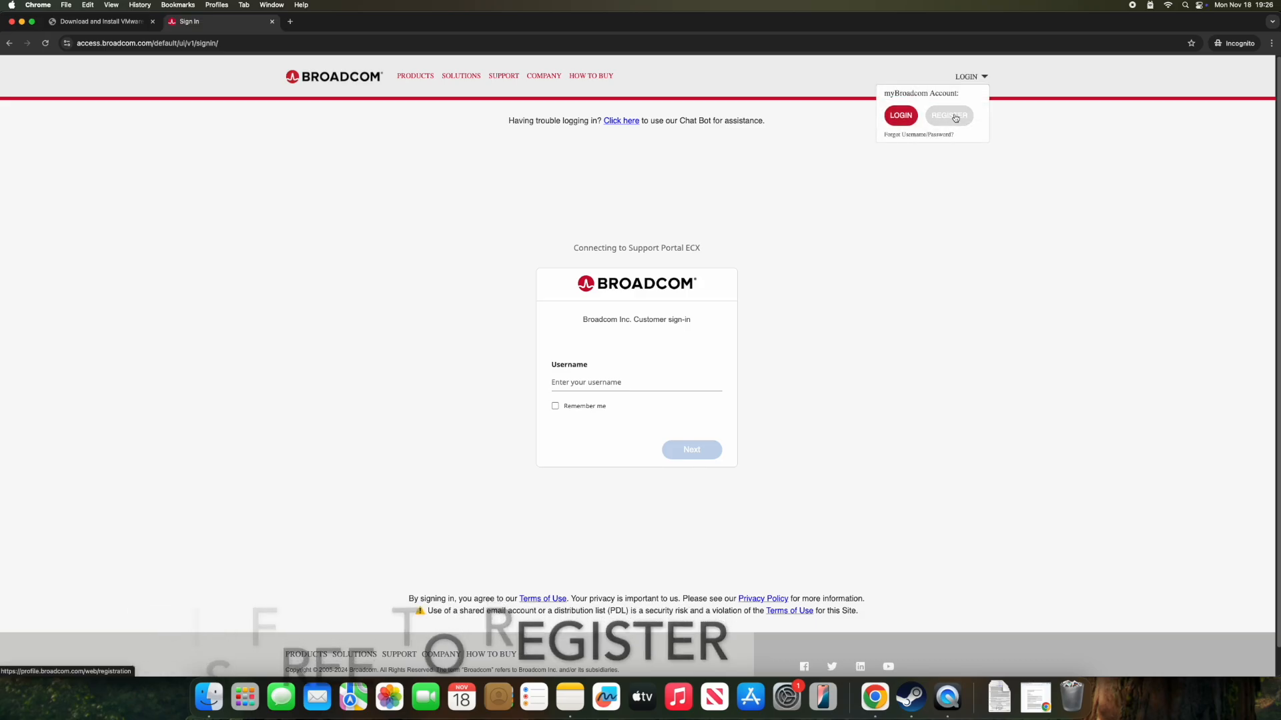
pyautogui.click(949, 117)
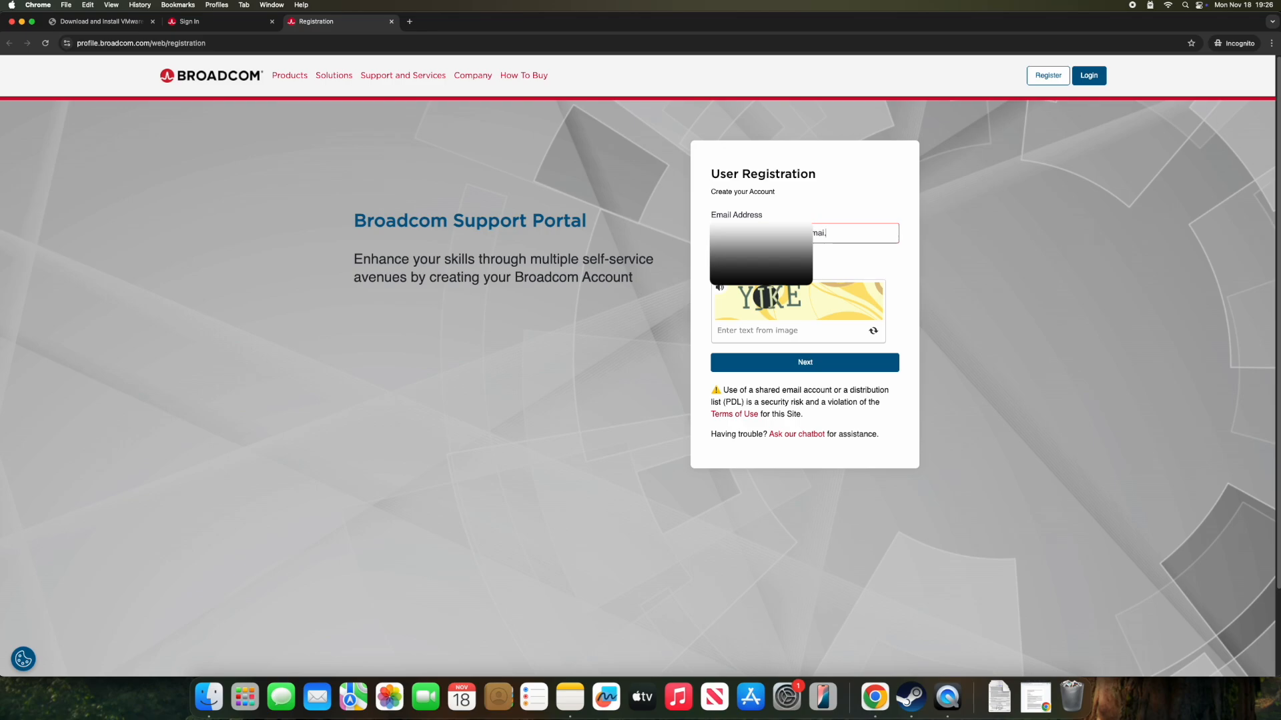
pyautogui.write('com')
pyautogui.press('Tab')
pyautogui.write('y')
pyautogui.press('BackSpace')
pyautogui.write('YIKE')
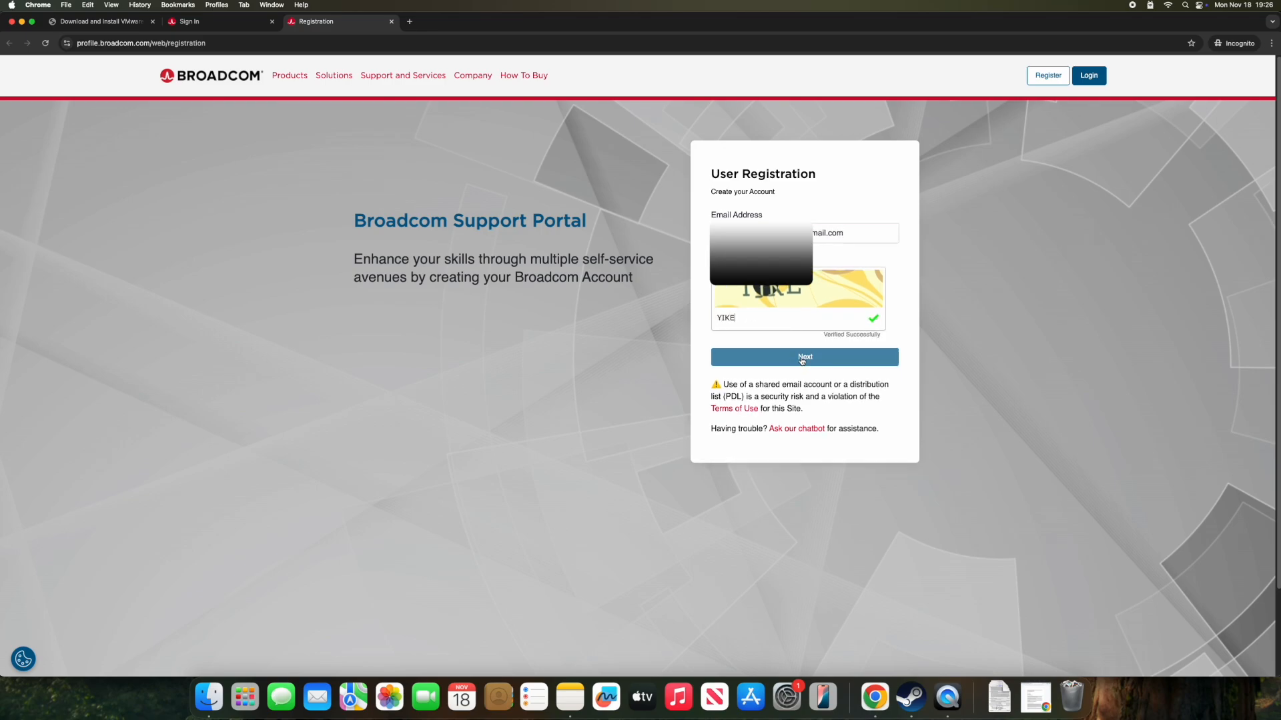
pyautogui.click(803, 359)
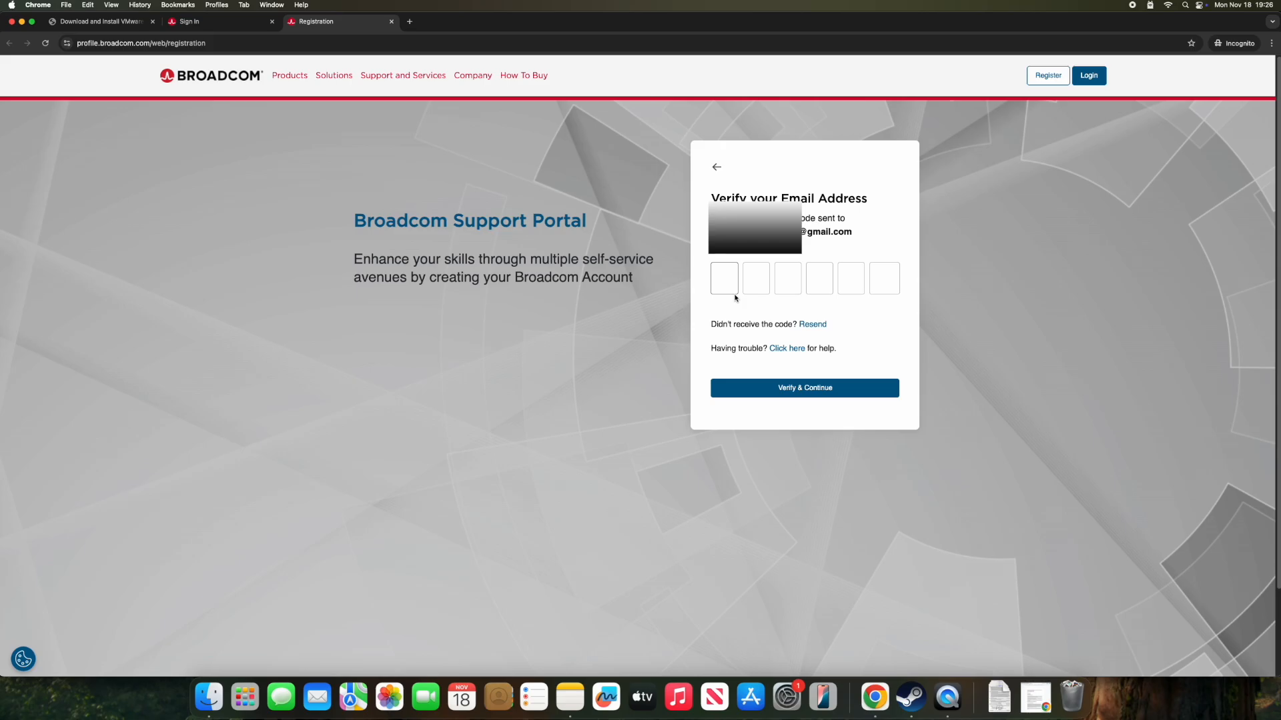
# - Enter the emailed verification code, verify it, and begin entering the first name
pyautogui.click(805, 388)
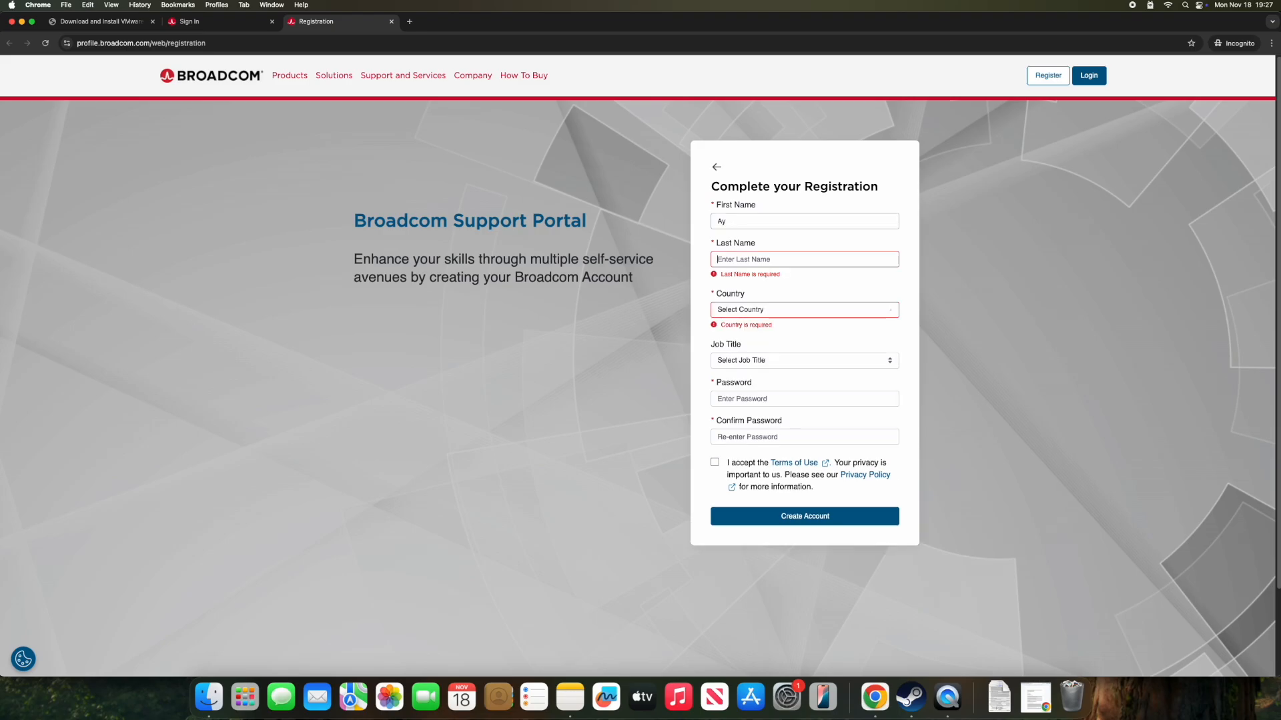
pyautogui.write('Qu')
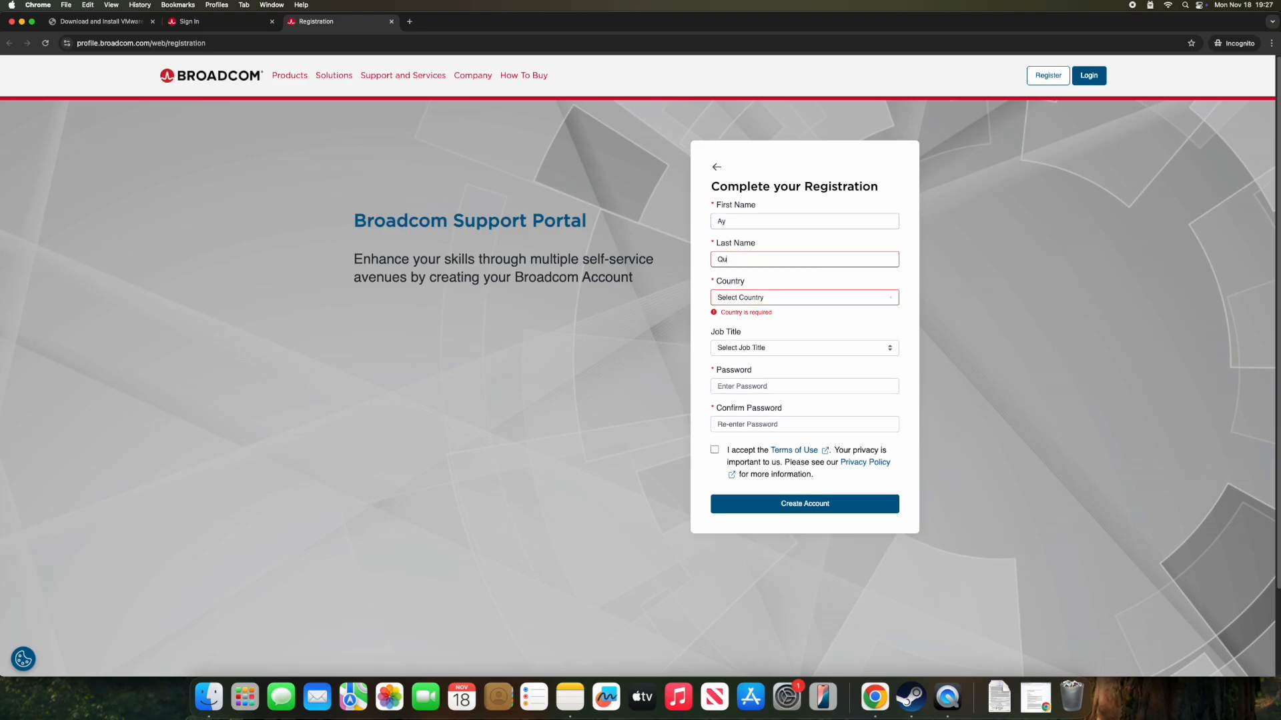
# - Set Country to United Kingdom and Job Title to Other on the registration form
pyautogui.click(760, 304)
pyautogui.press('u')
pyautogui.scroll(-5, 767, 467)
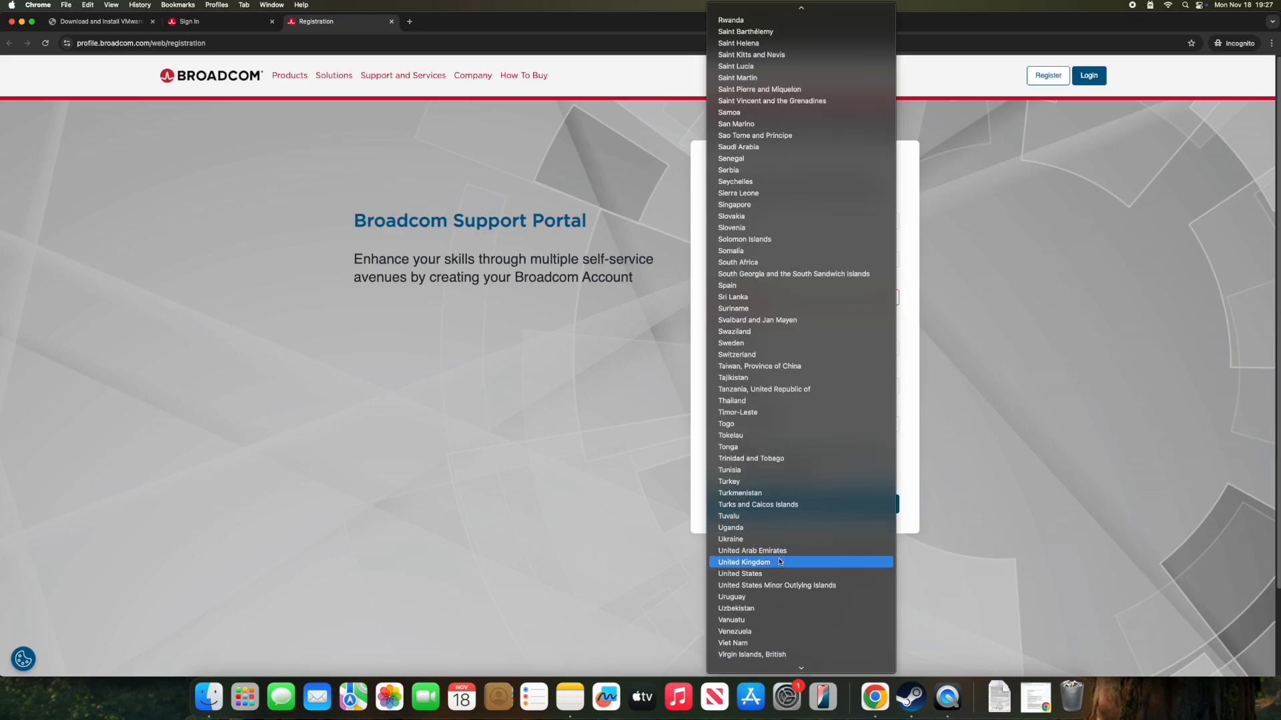
pyautogui.click(761, 563)
pyautogui.click(757, 350)
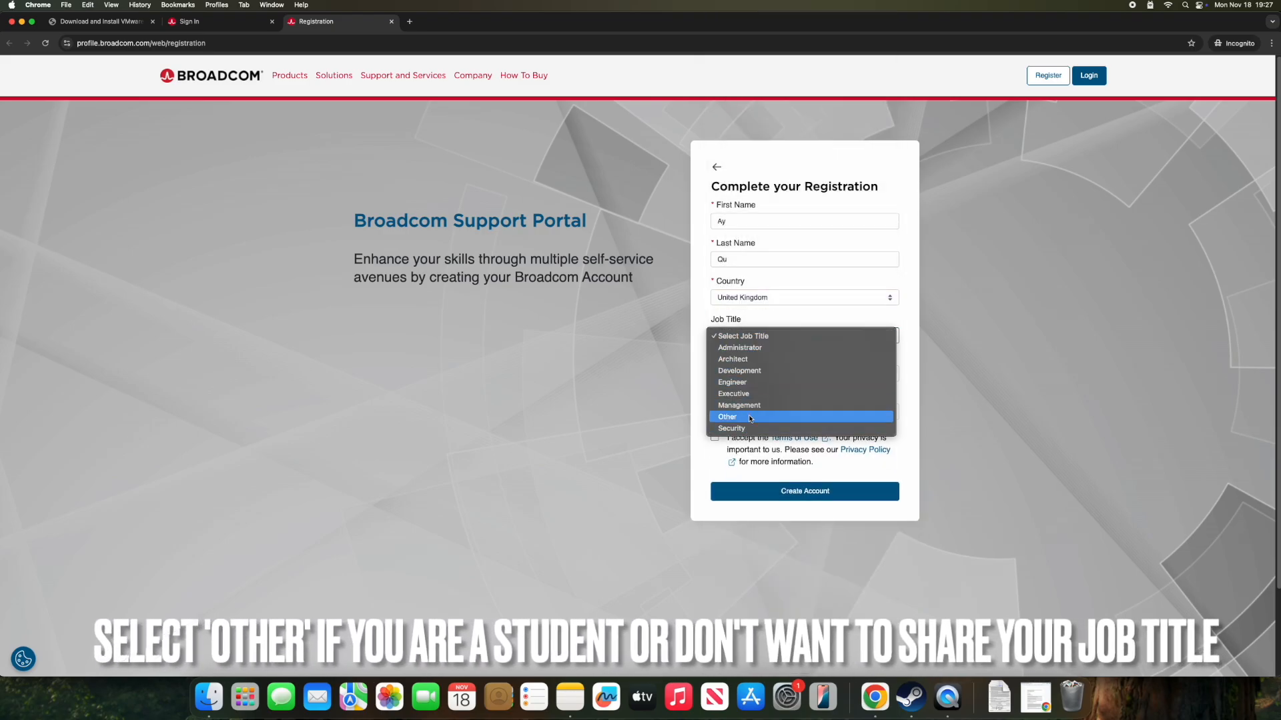
pyautogui.click(750, 415)
# - Enter an account password, then go back to revise it after it fails the criteria
pyautogui.click(764, 368)
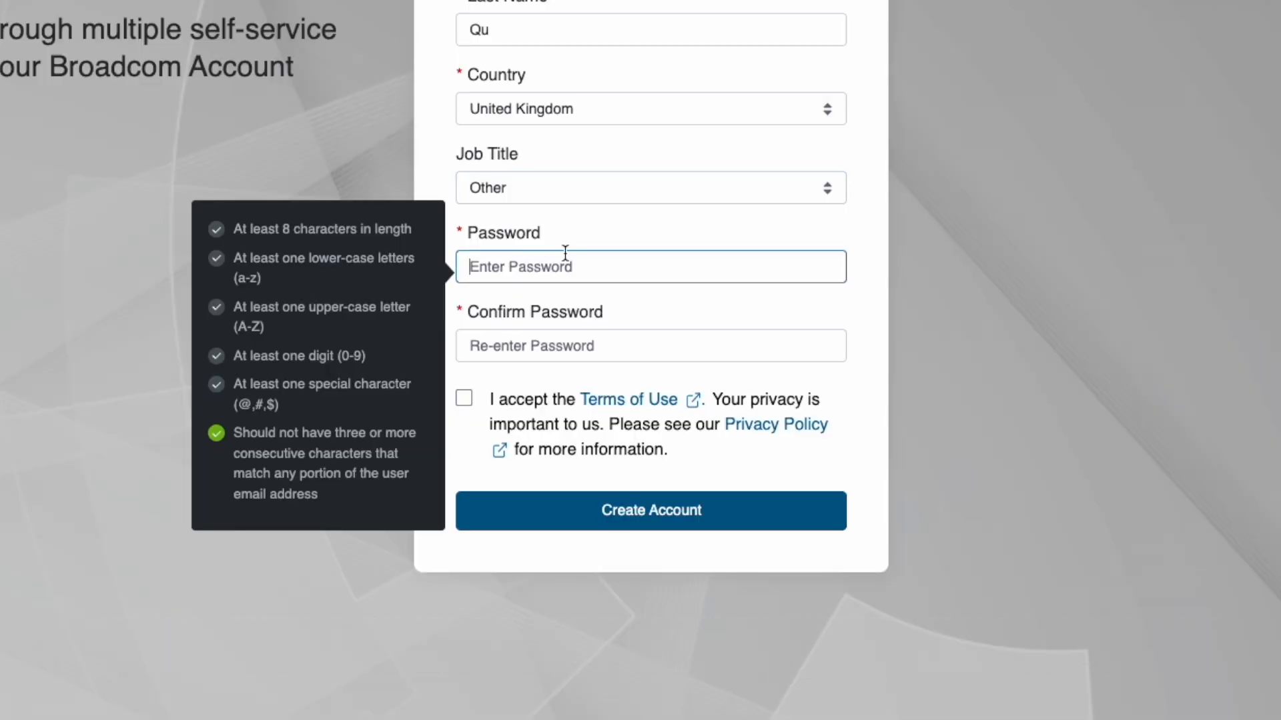
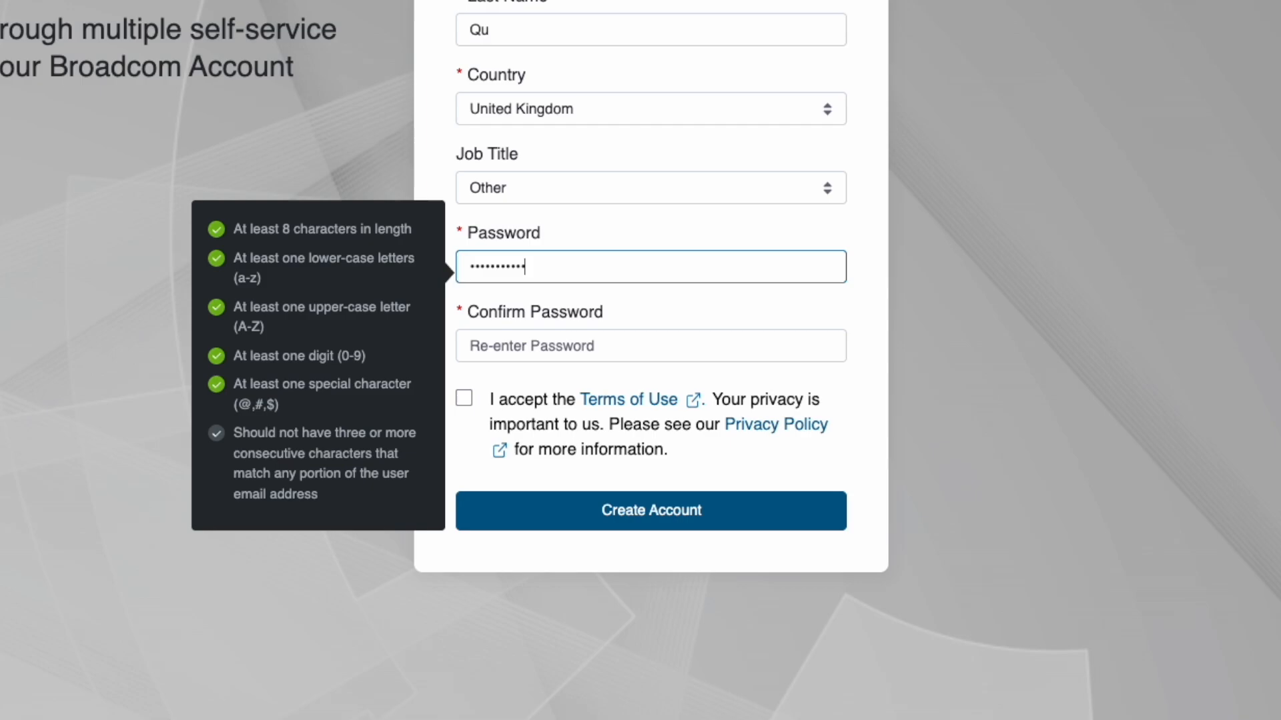
pyautogui.click(651, 345)
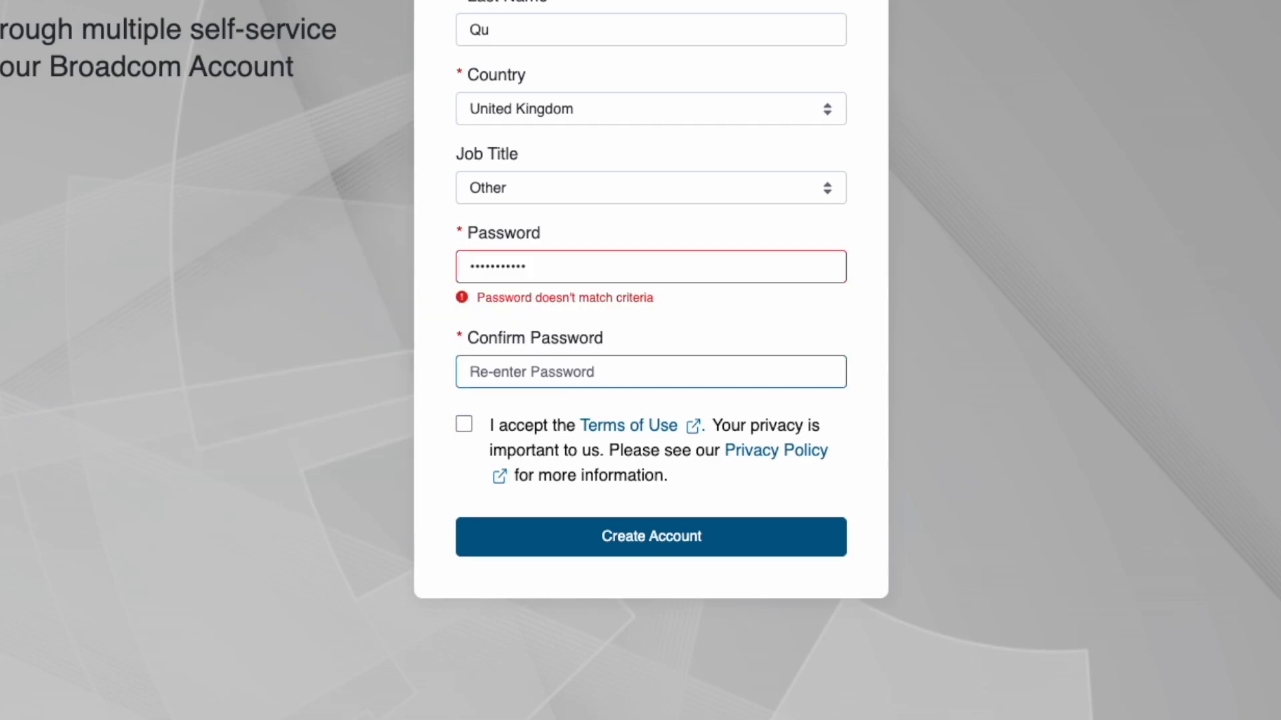
pyautogui.click(563, 265)
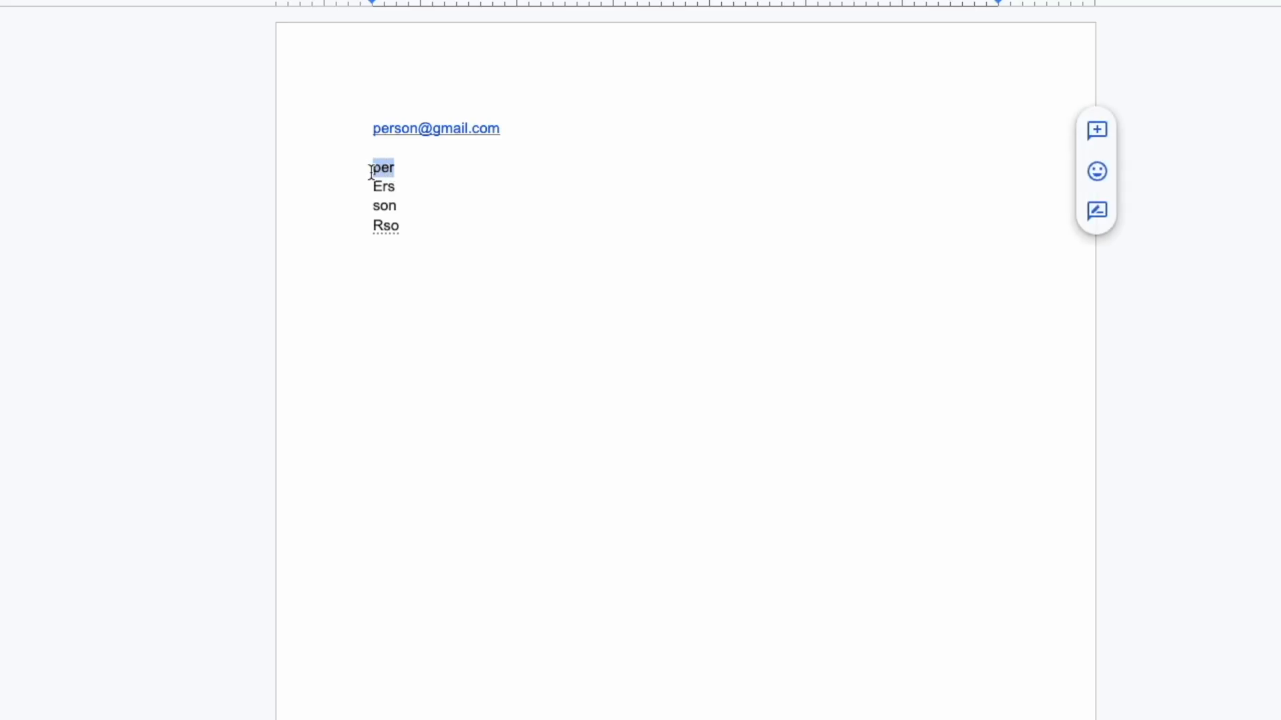
pyautogui.click(394, 128)
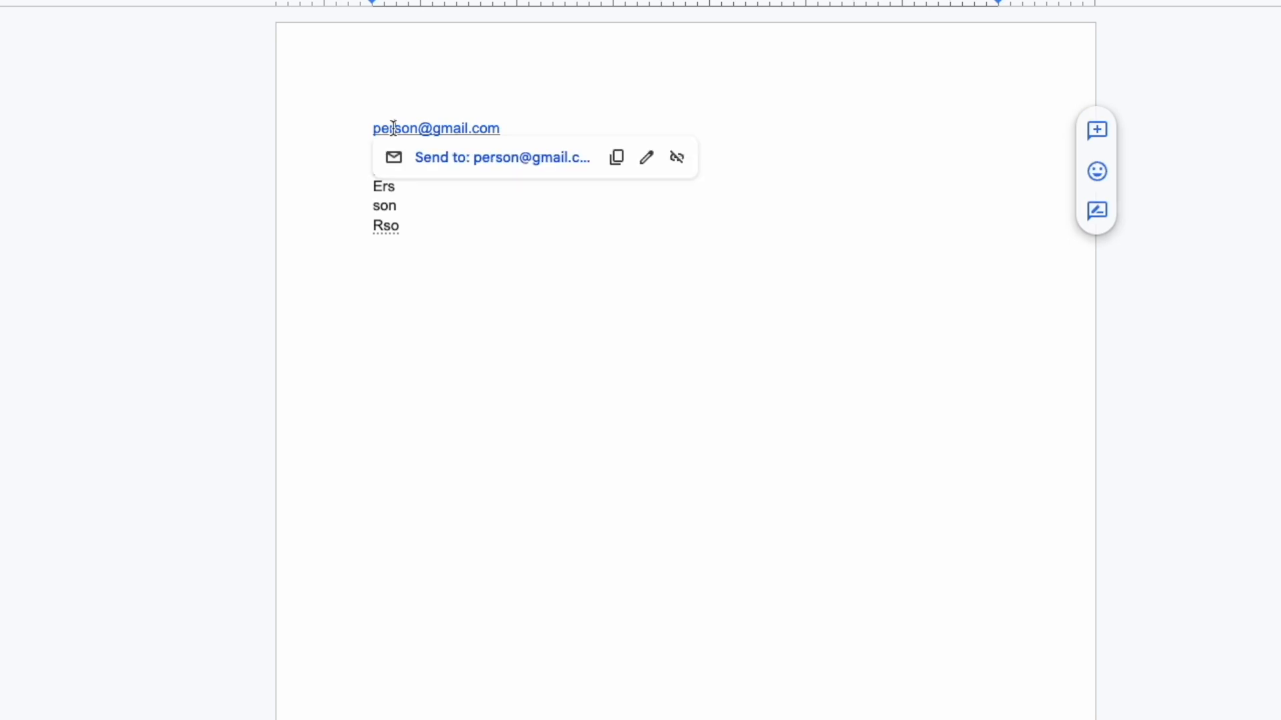
pyautogui.click(364, 144)
pyautogui.doubleClick(393, 186)
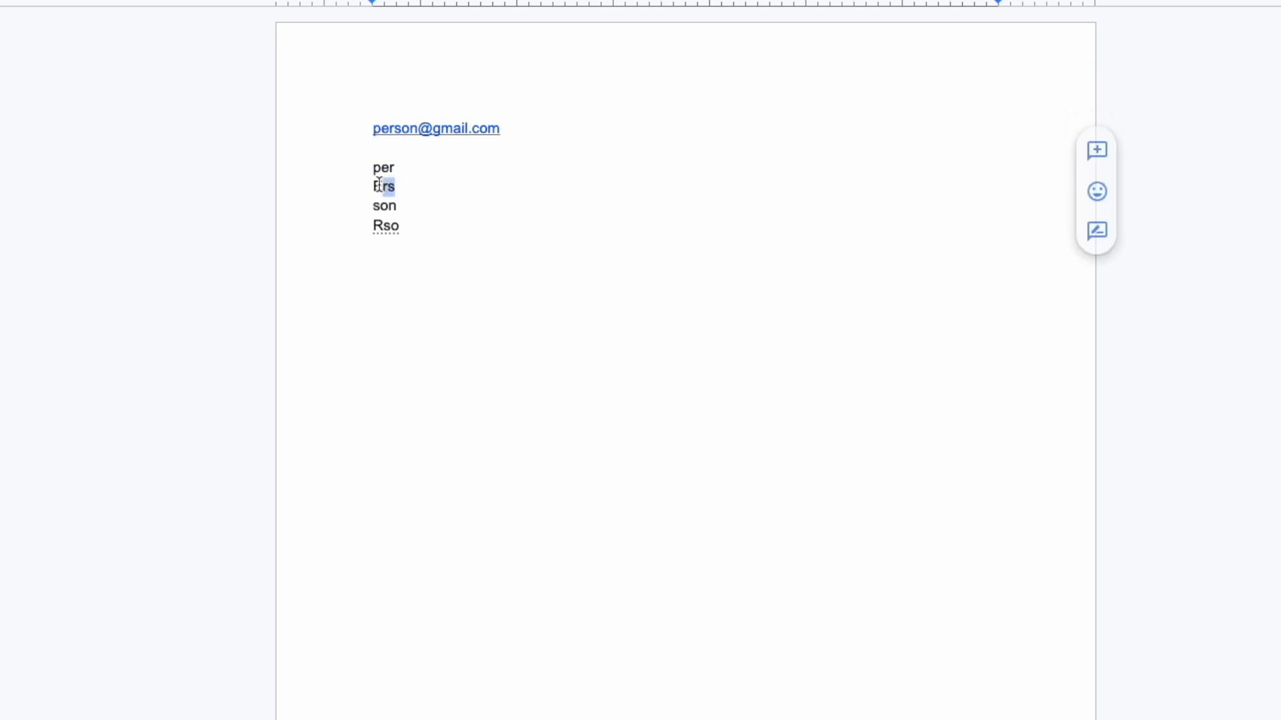
pyautogui.click(400, 128)
pyautogui.moveTo(400, 128); pyautogui.dragTo(386, 130)
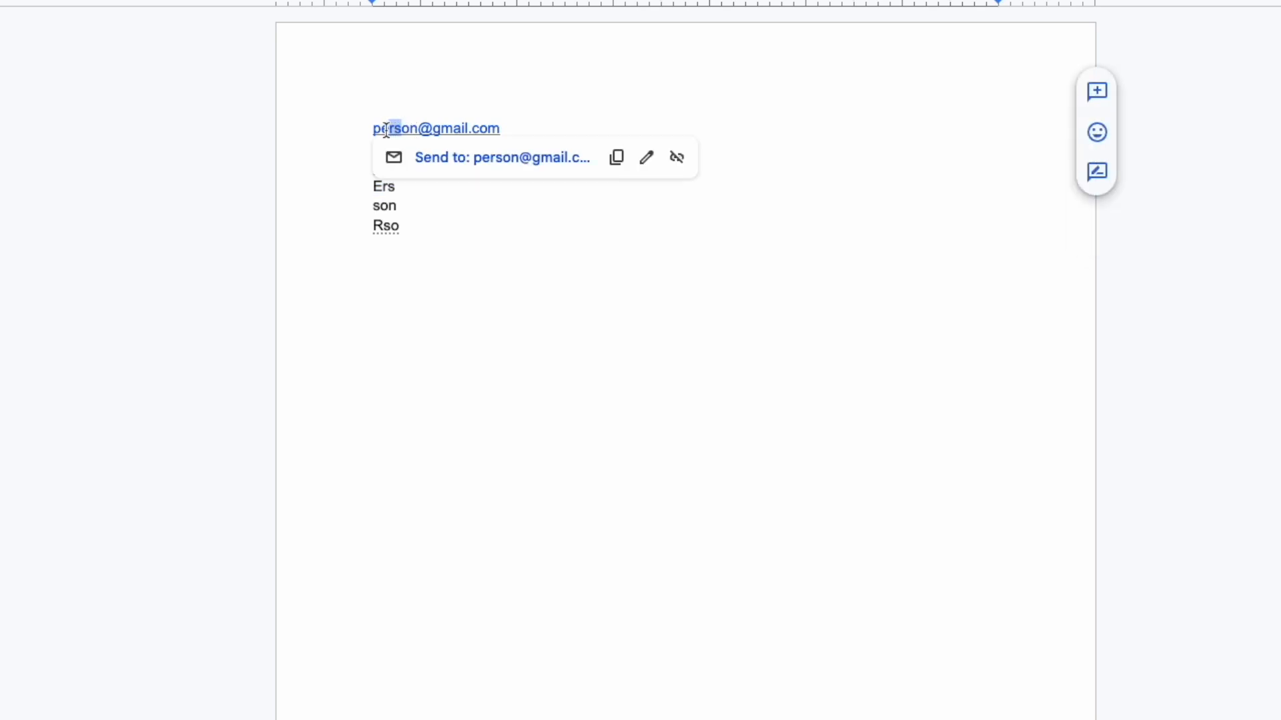
pyautogui.doubleClick(412, 205)
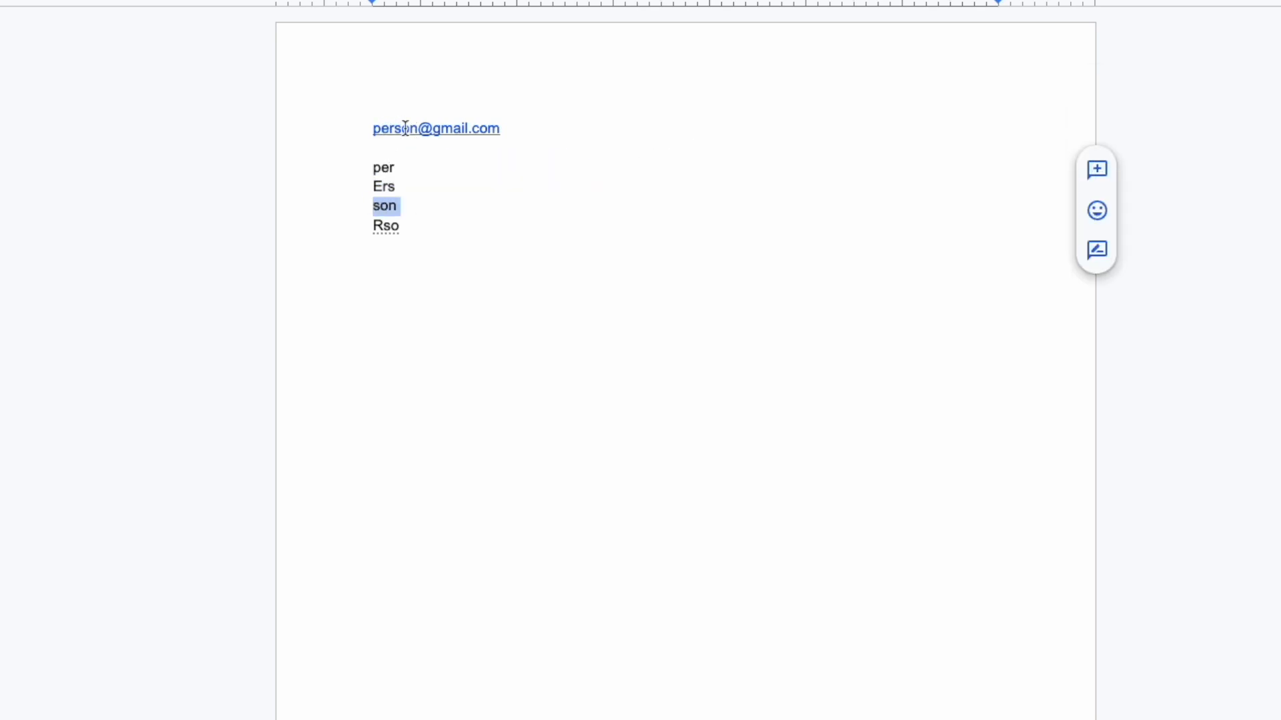
pyautogui.moveTo(418, 128); pyautogui.dragTo(397, 132)
pyautogui.moveTo(400, 226); pyautogui.dragTo(371, 223)
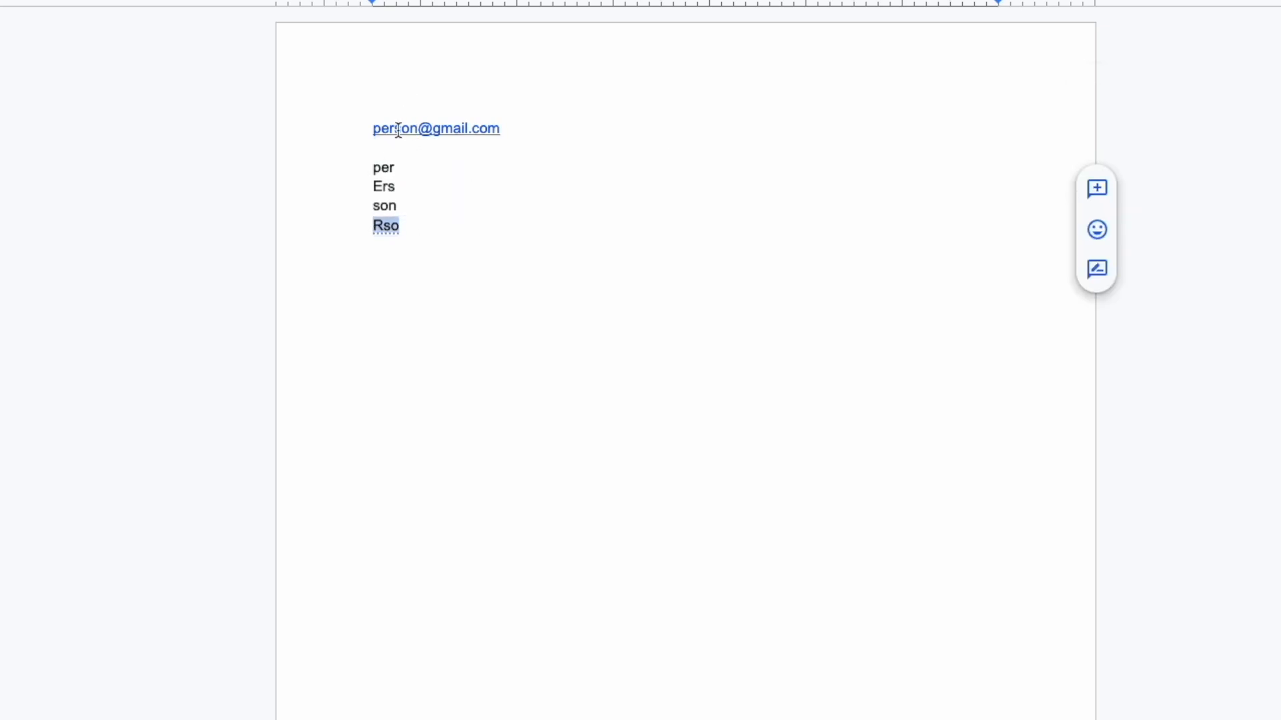
pyautogui.moveTo(391, 129); pyautogui.dragTo(407, 130)
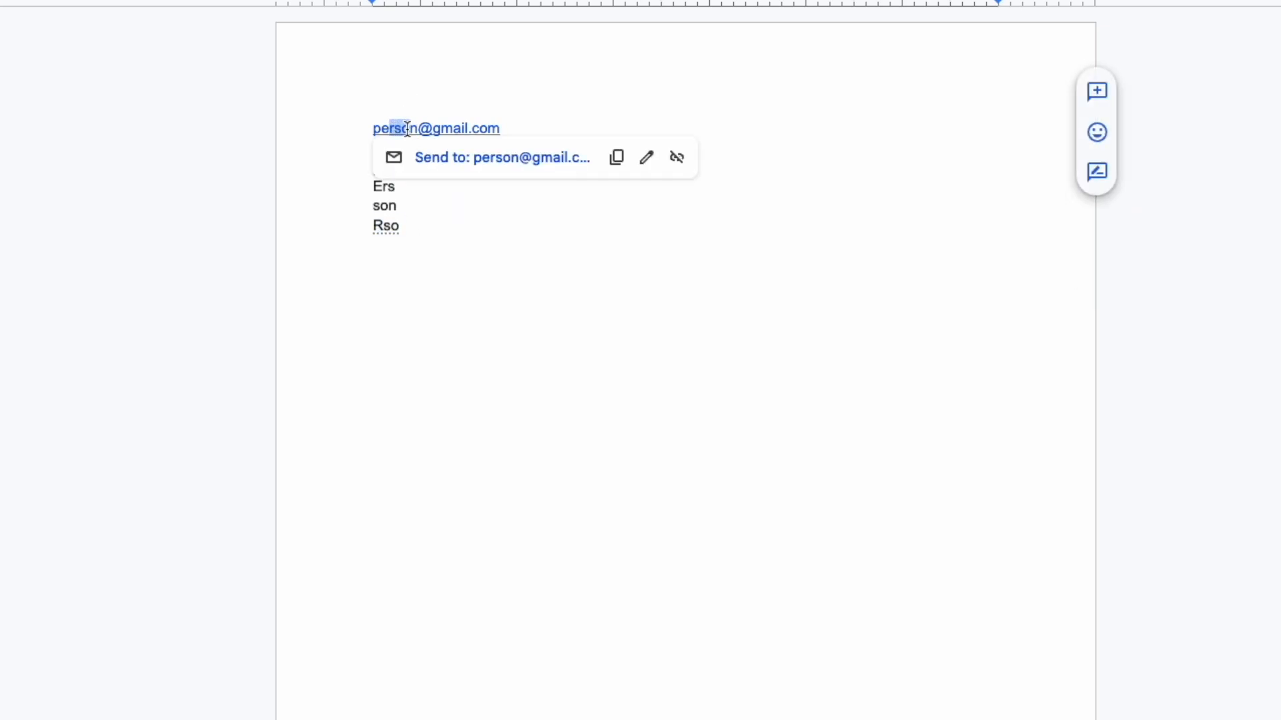
pyautogui.click(425, 224)
pyautogui.doubleClick(383, 258)
pyautogui.click(386, 254)
pyautogui.press('Return')
pyautogui.moveTo(371, 128)
pyautogui.mouseDown()
pyautogui.moveTo(404, 128)
pyautogui.moveTo(389, 131)
pyautogui.mouseUp()
pyautogui.click(362, 128)
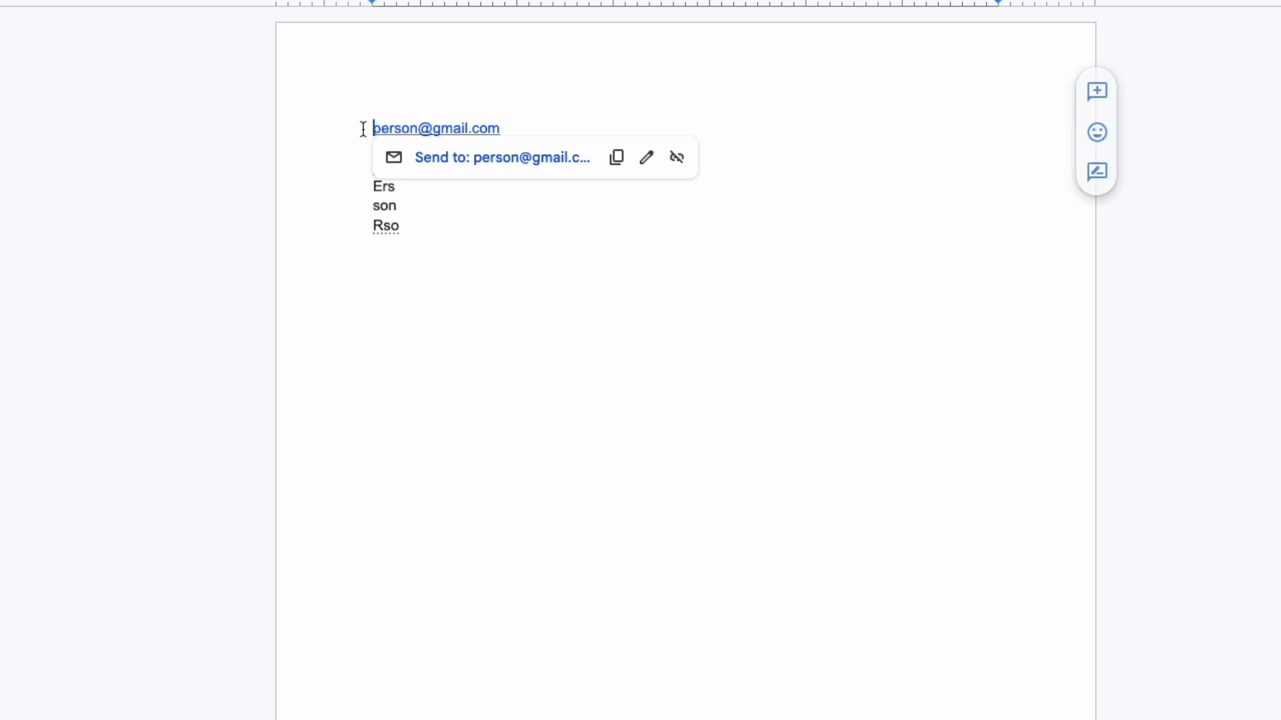
pyautogui.click(408, 263)
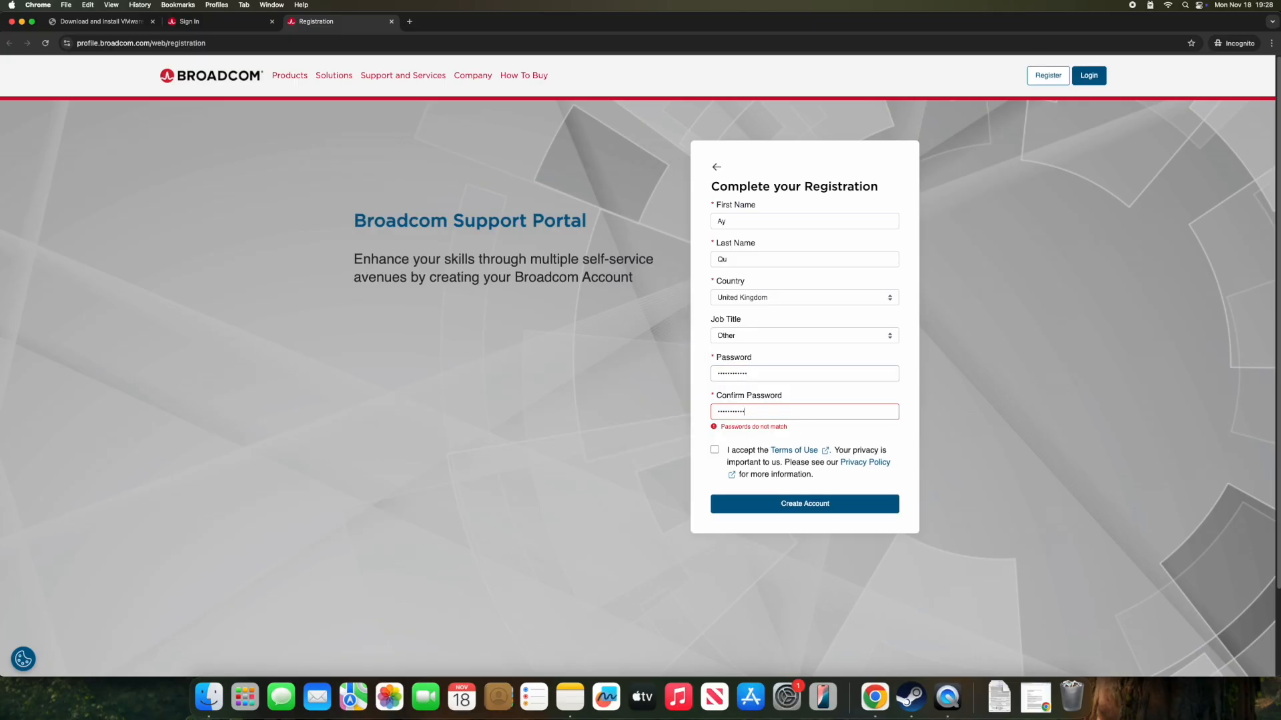
# - Paste the matching confirmation password, accept the terms, create the account and skip profile building
pyautogui.hotkey('ctrl', 'v')
pyautogui.click(720, 454)
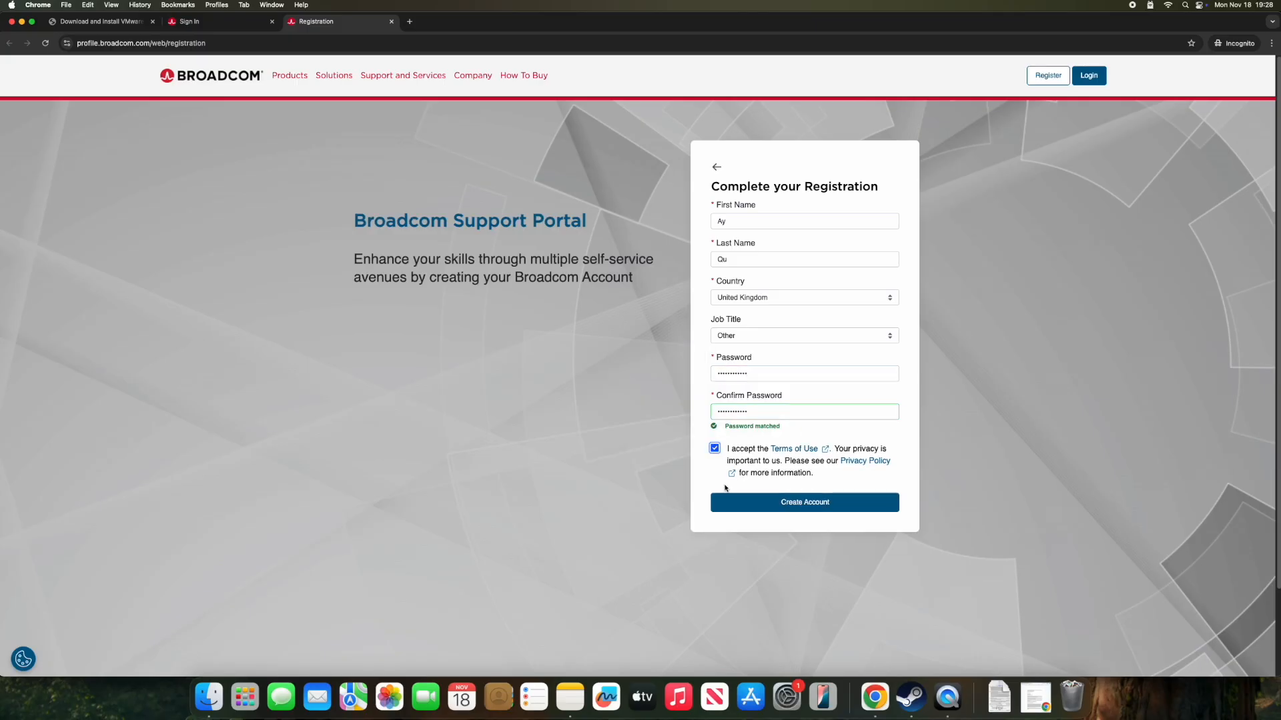
pyautogui.click(767, 502)
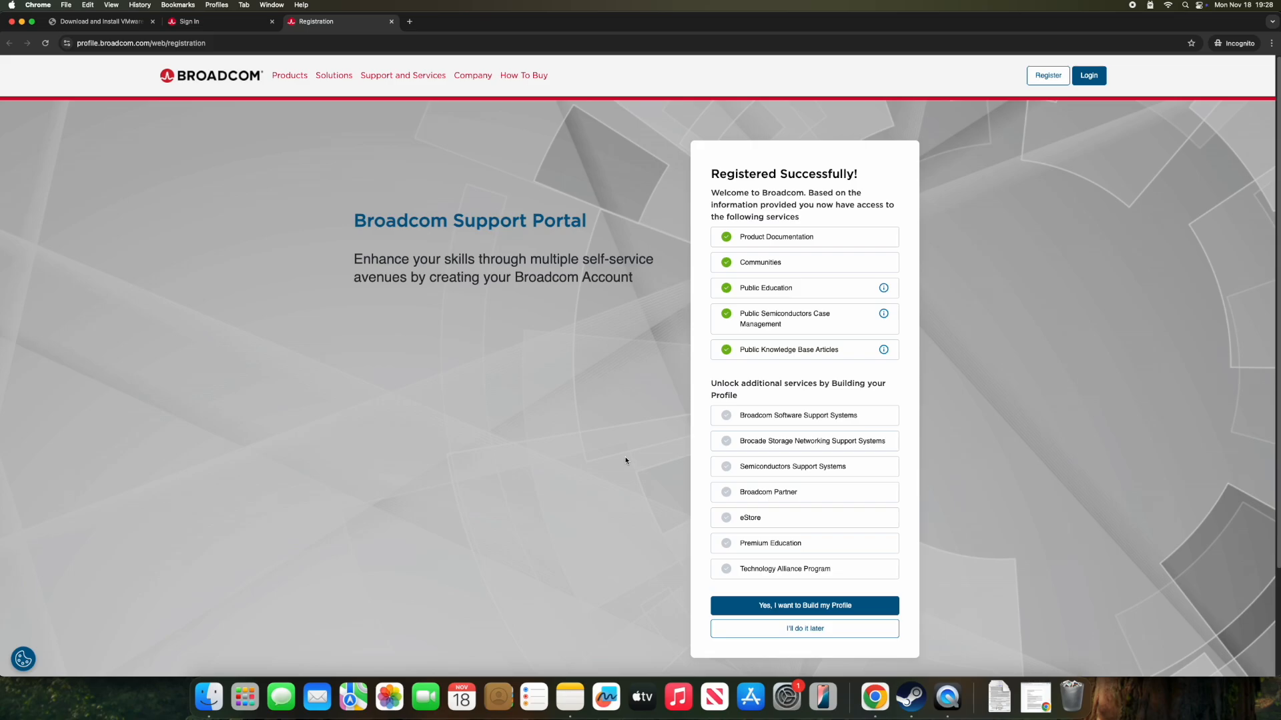
pyautogui.click(781, 629)
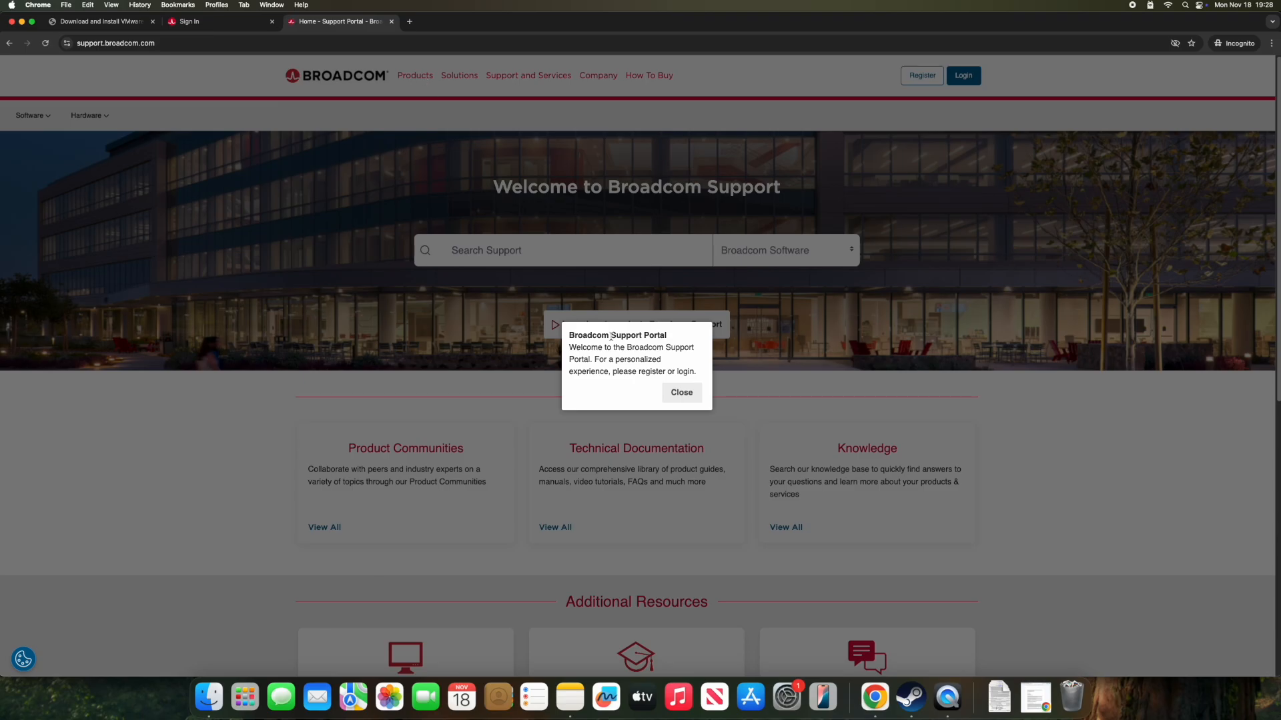
# - Go to VMware Fusion 13 Pro for Personal Use 13.6, agree to the terms and request the installer
pyautogui.click(682, 393)
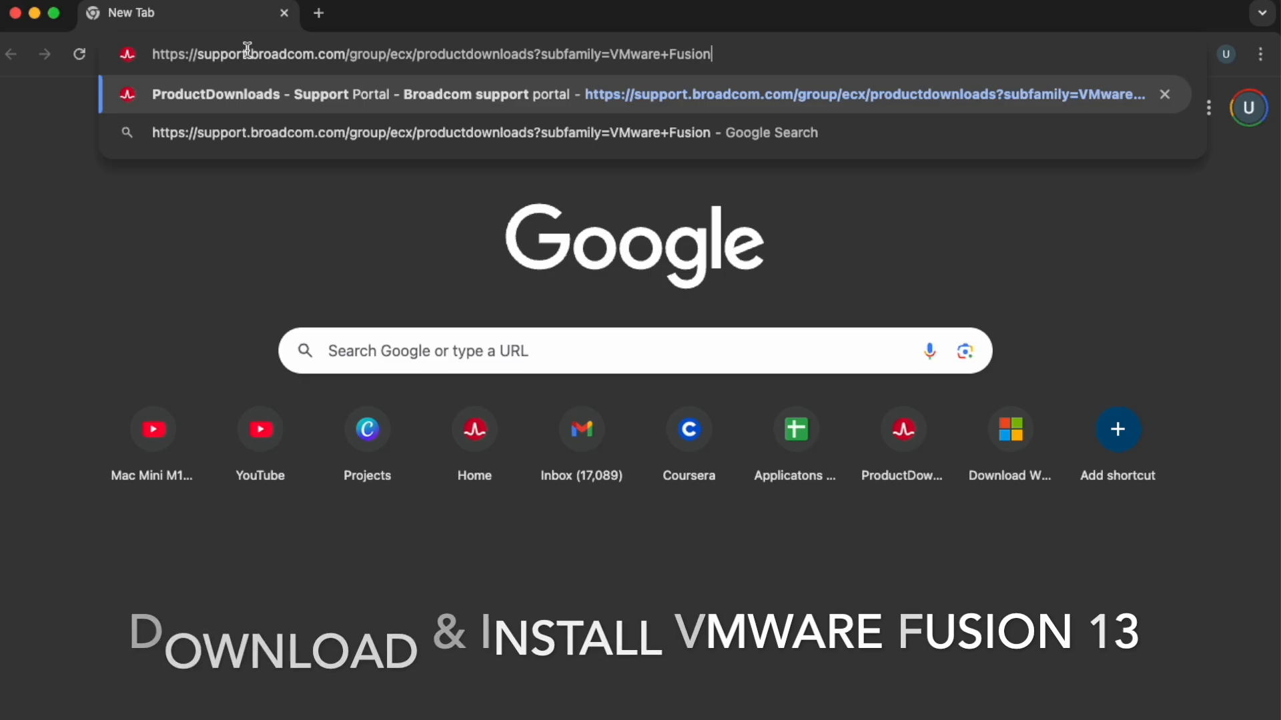
pyautogui.press('Return')
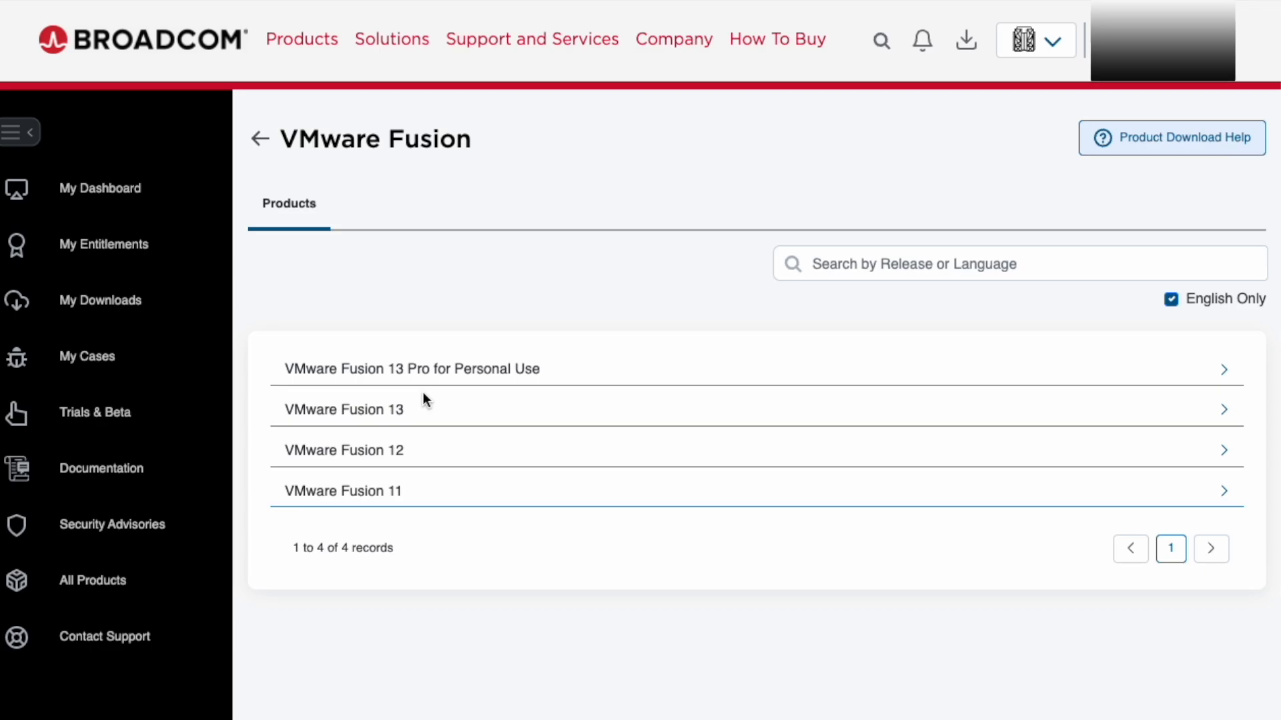
pyautogui.click(438, 368)
pyautogui.click(344, 521)
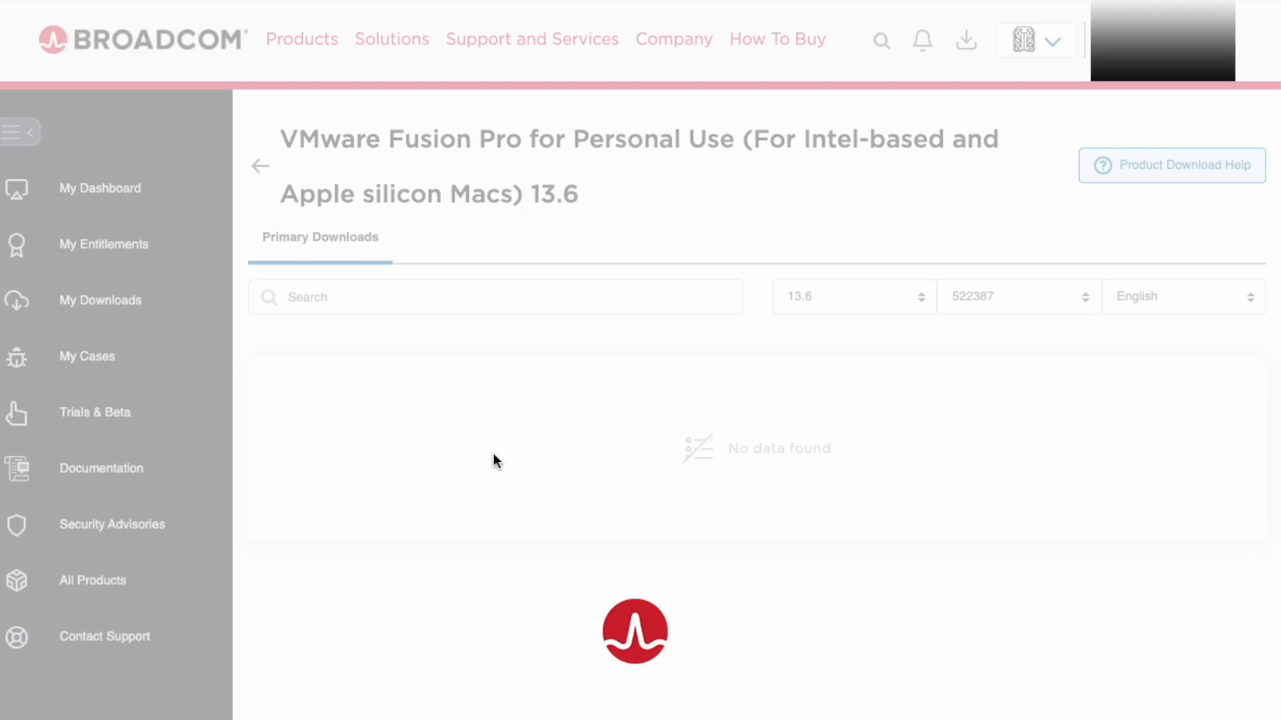
pyautogui.click(255, 377)
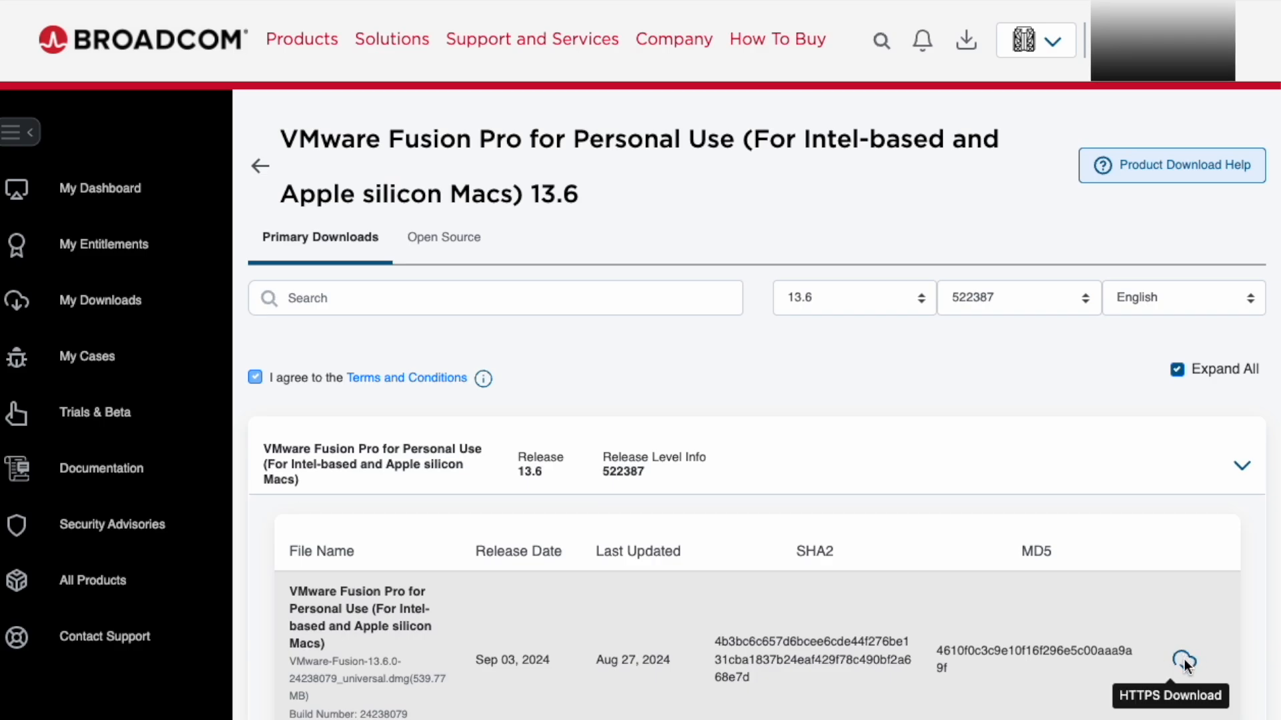
pyautogui.click(1183, 659)
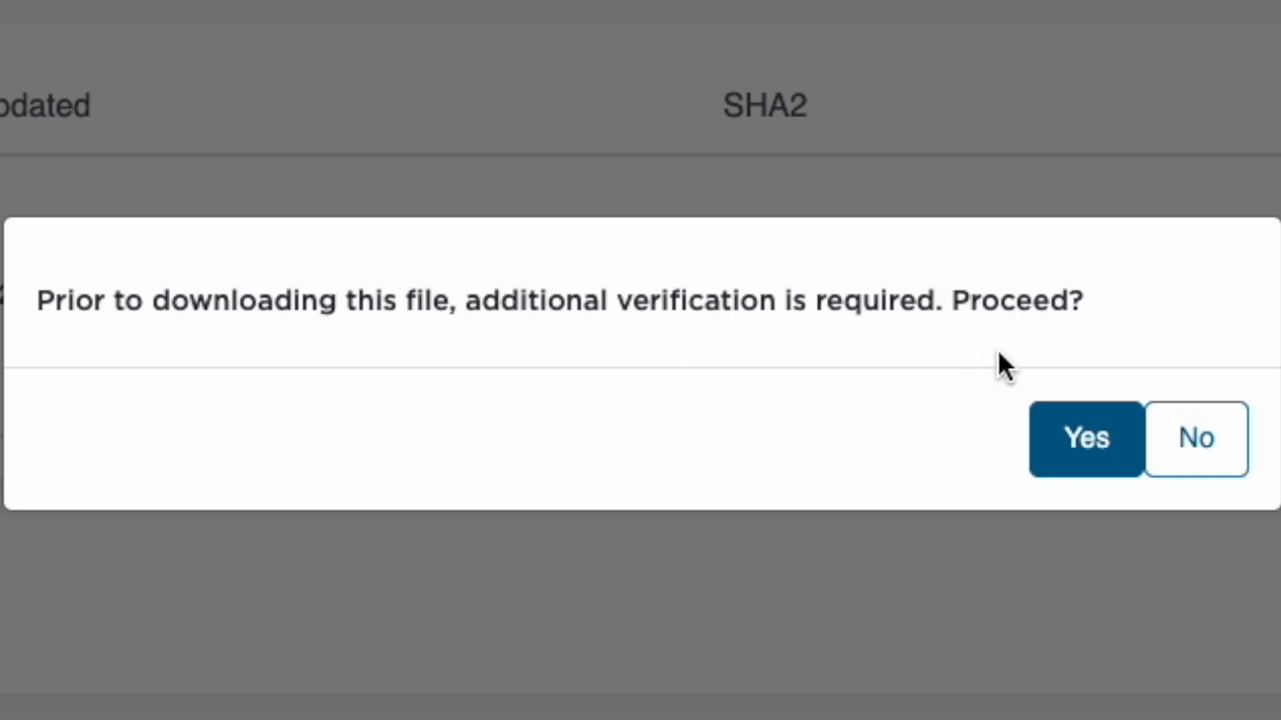
# - Proceed with the additional verification and begin entering the street address in Address1
pyautogui.click(1087, 460)
pyautogui.click(398, 220)
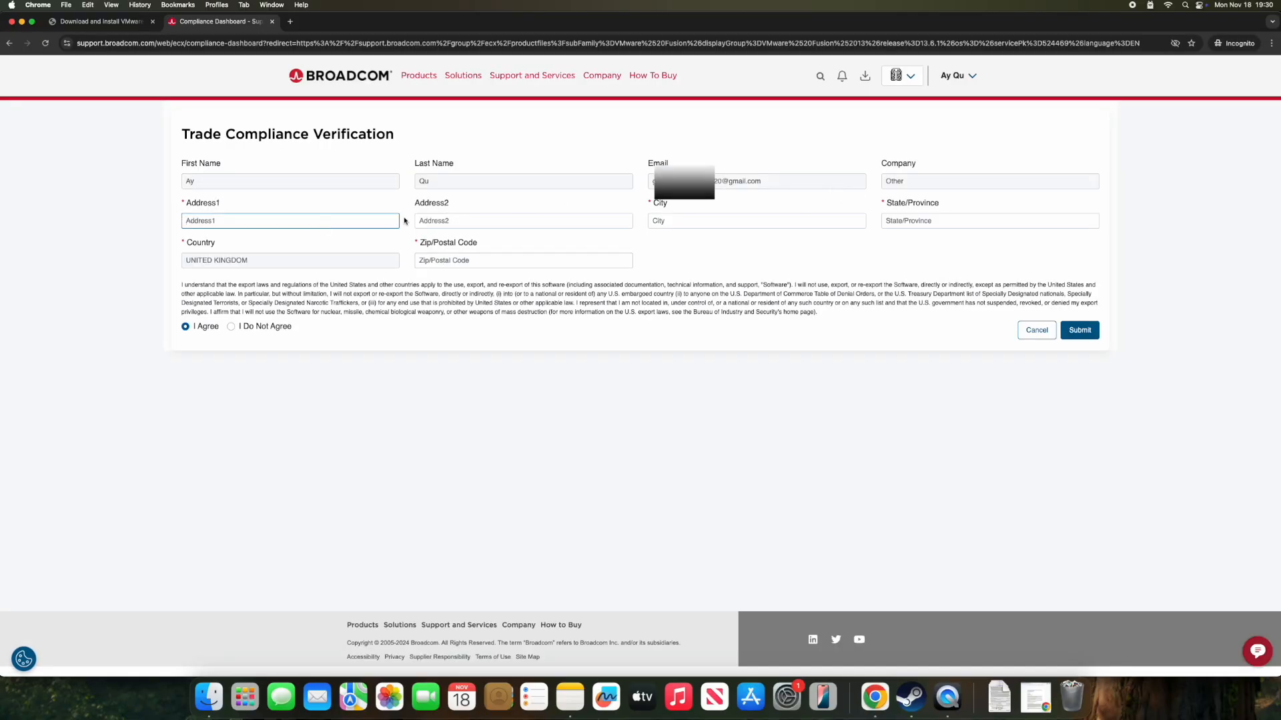
pyautogui.write('49')
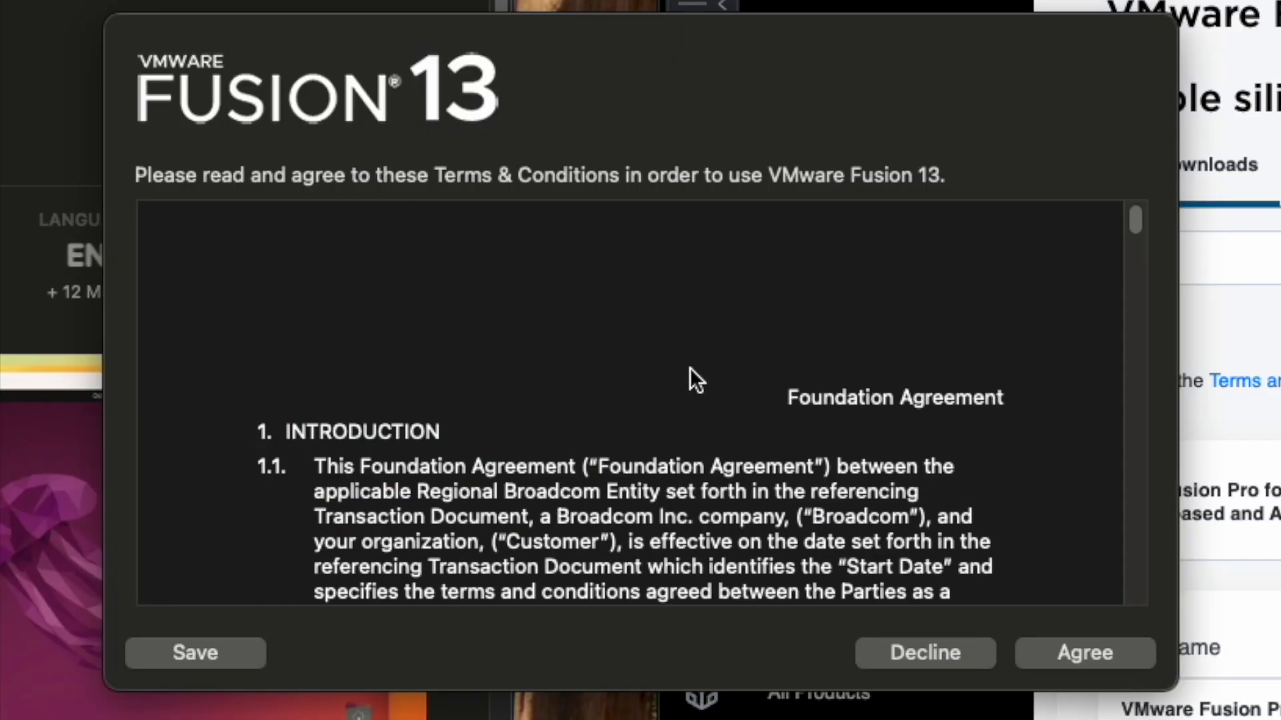
# - Accept the Fusion license terms and activate Fusion 13 Pro with the free personal-use license
pyautogui.moveTo(1135, 218); pyautogui.dragTo(1135, 597)
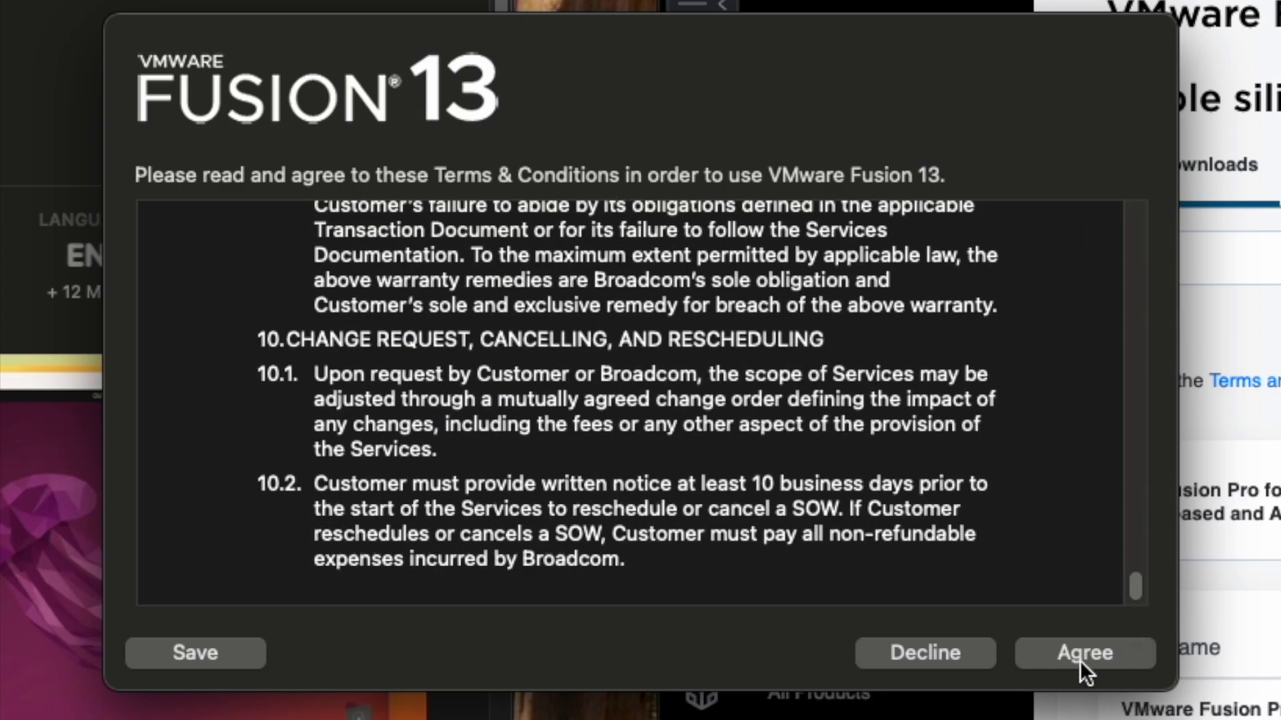
pyautogui.click(1080, 657)
pyautogui.click(577, 245)
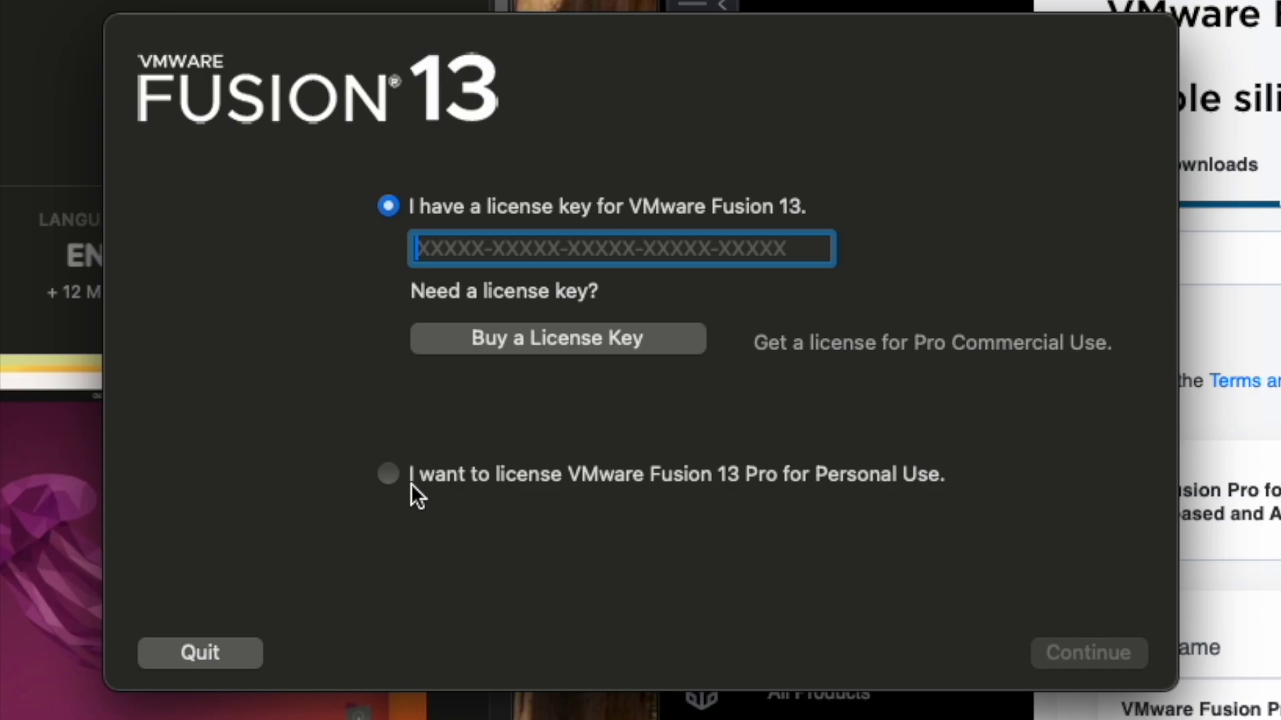
pyautogui.click(389, 475)
pyautogui.click(1107, 652)
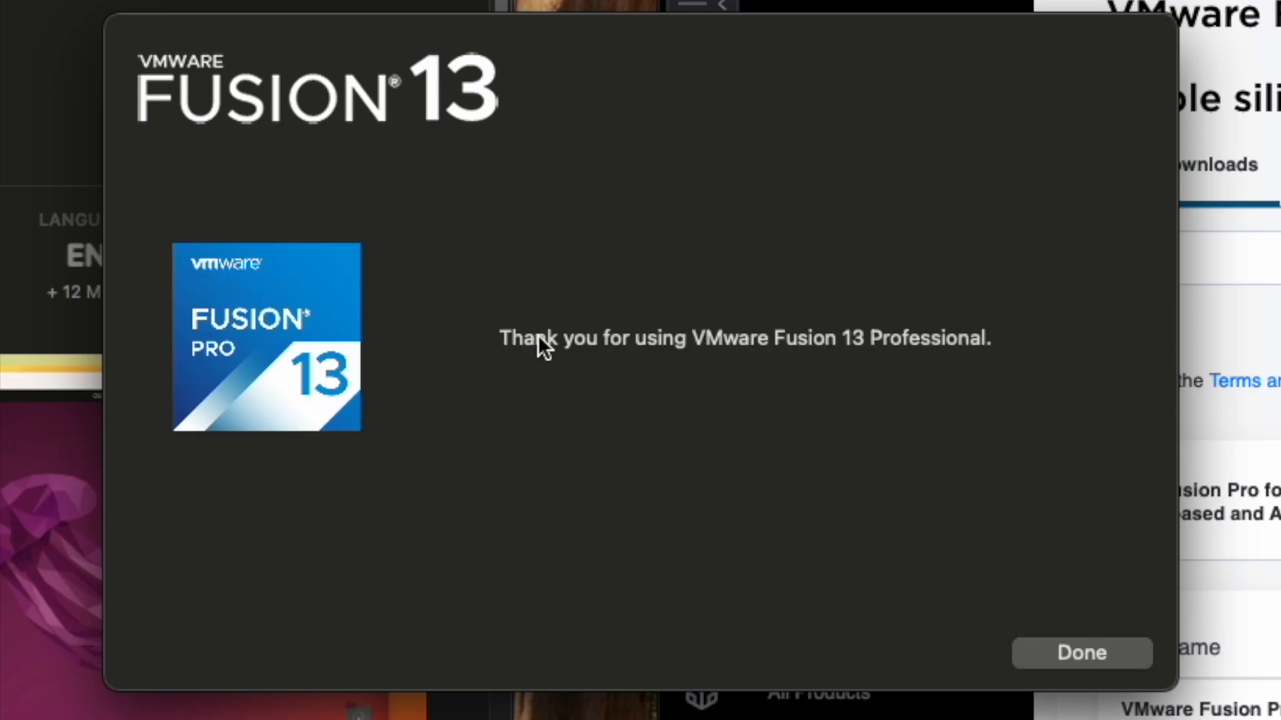
pyautogui.click(1080, 660)
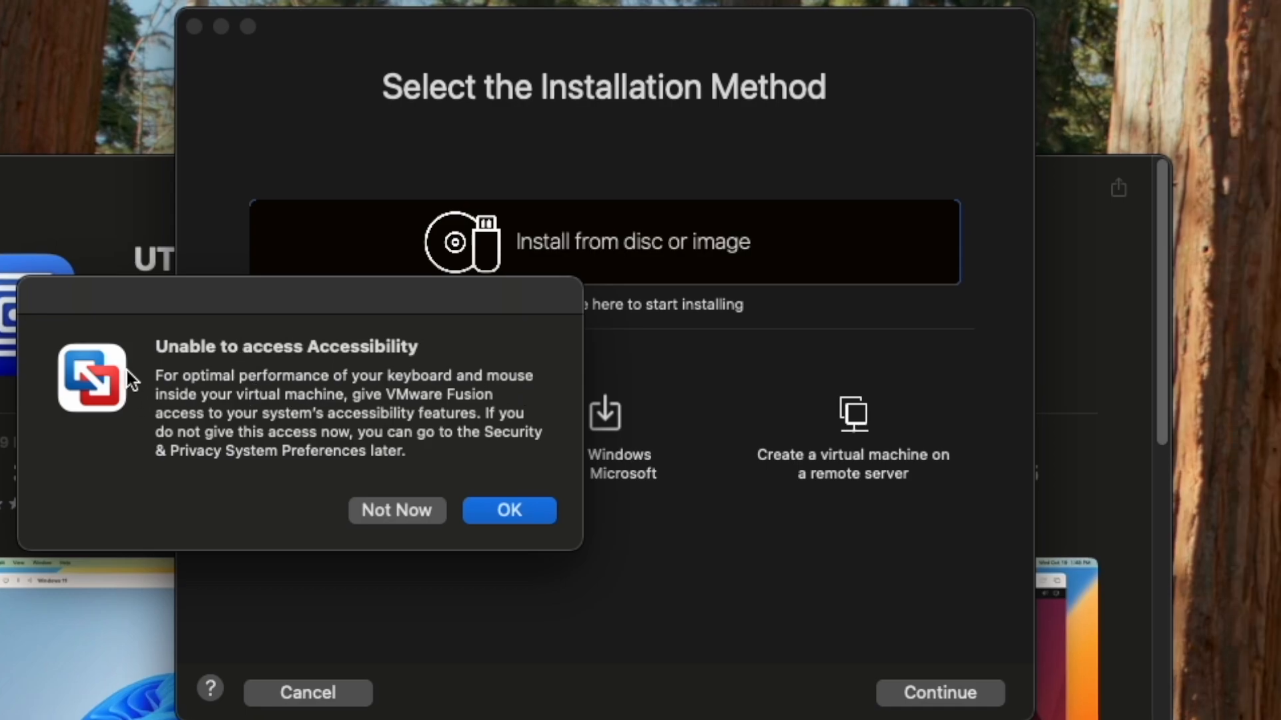
# - Decline accessibility access and choose to get Windows from Microsoft
pyautogui.click(395, 511)
pyautogui.click(610, 495)
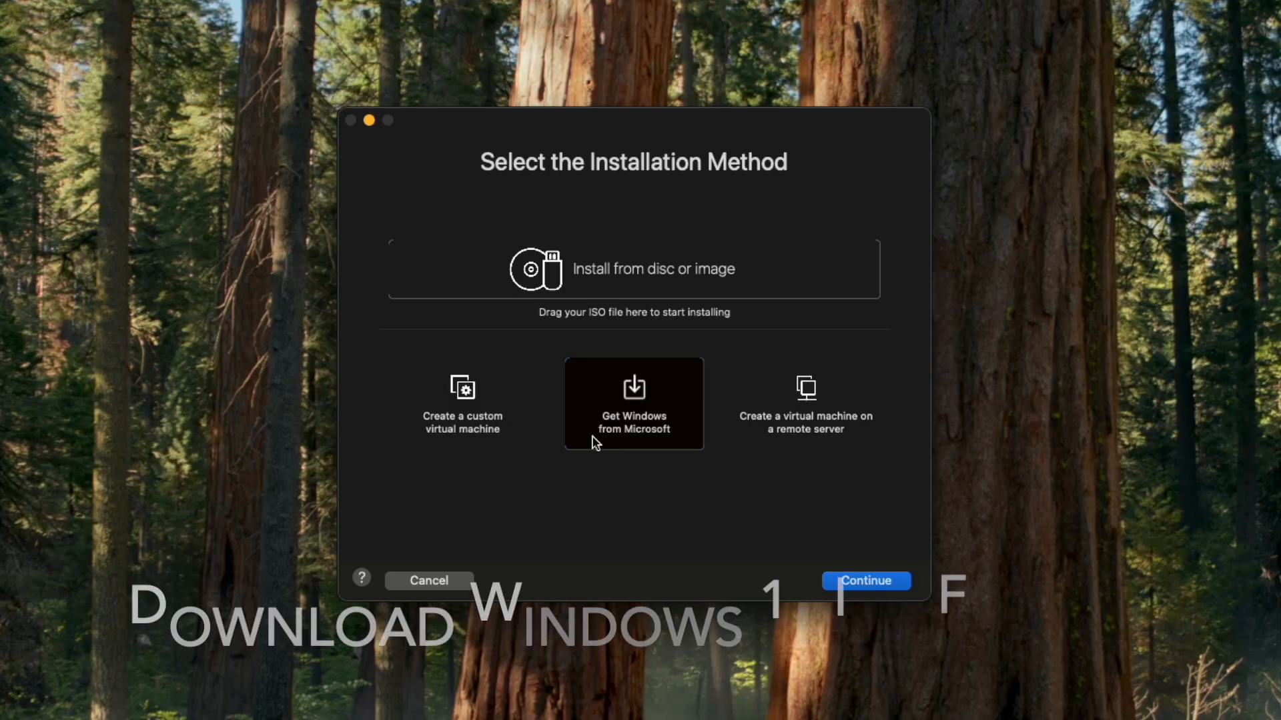
pyautogui.moveTo(634, 499); pyautogui.dragTo(633, 497)
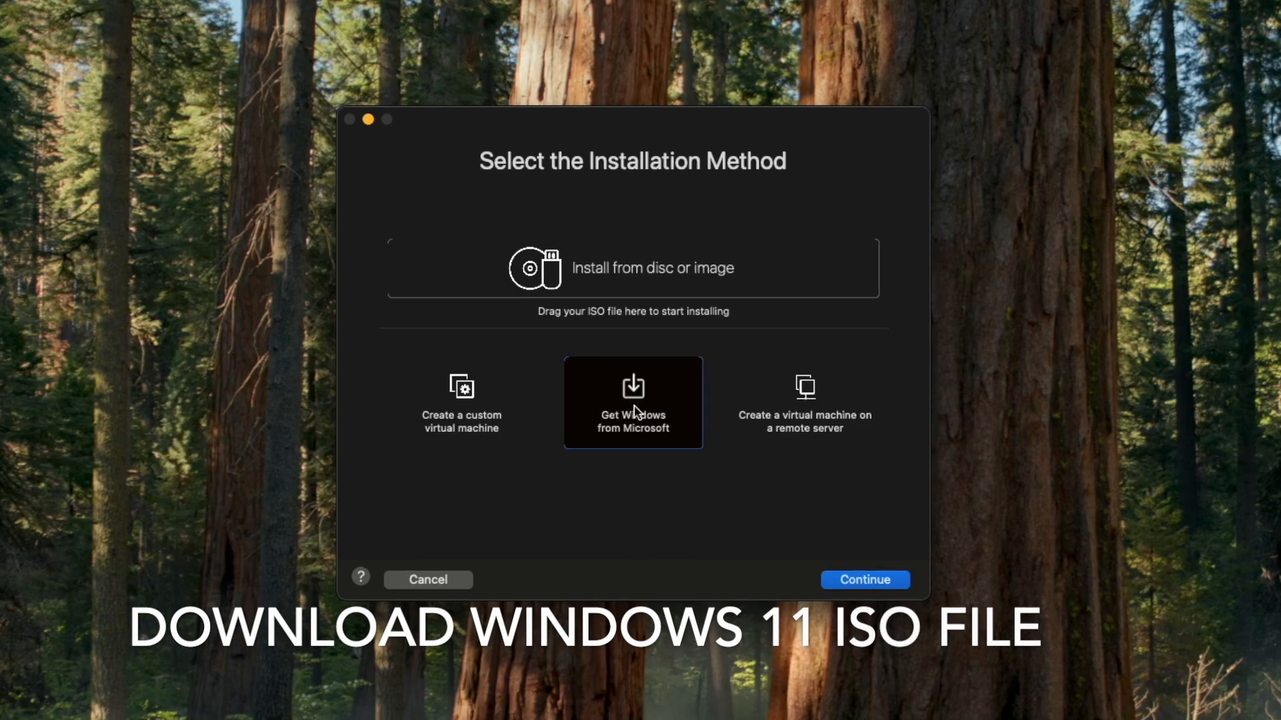
pyautogui.click(867, 581)
pyautogui.click(864, 567)
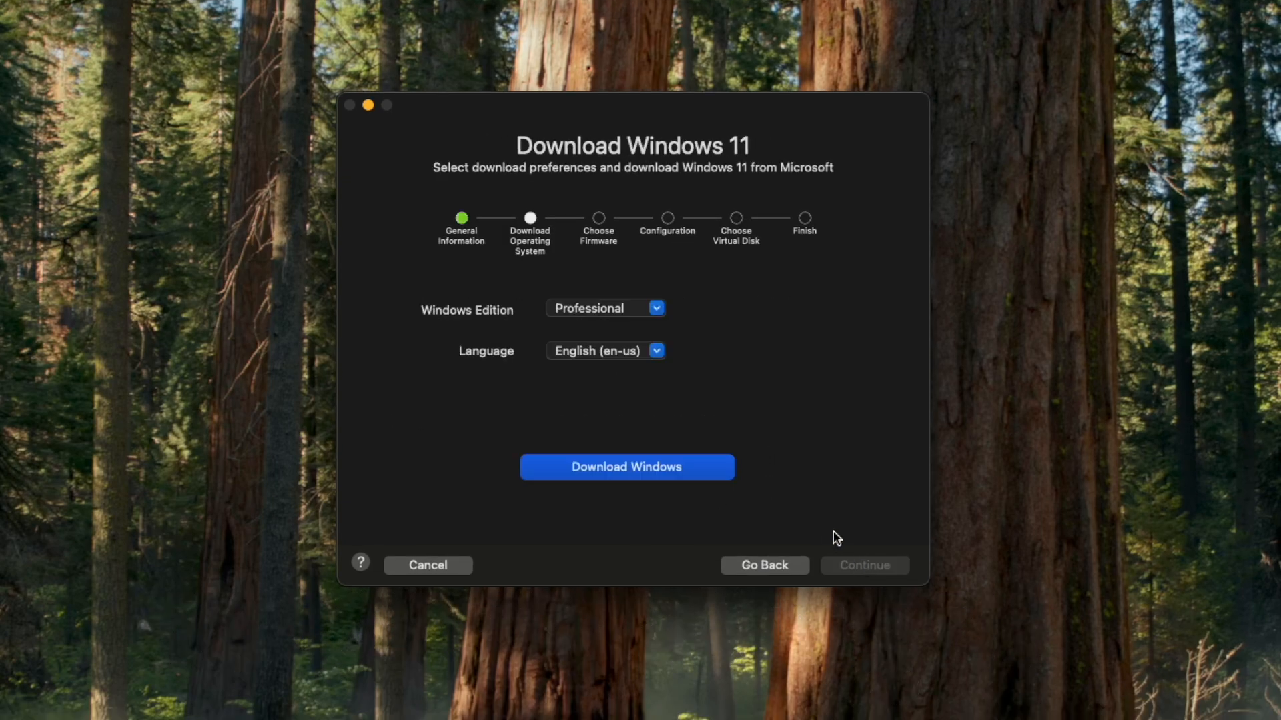
# - Download the Windows 11 Professional ISO in English (en-gb) and continue to firmware type
pyautogui.click(655, 309)
pyautogui.click(655, 309)
pyautogui.click(657, 351)
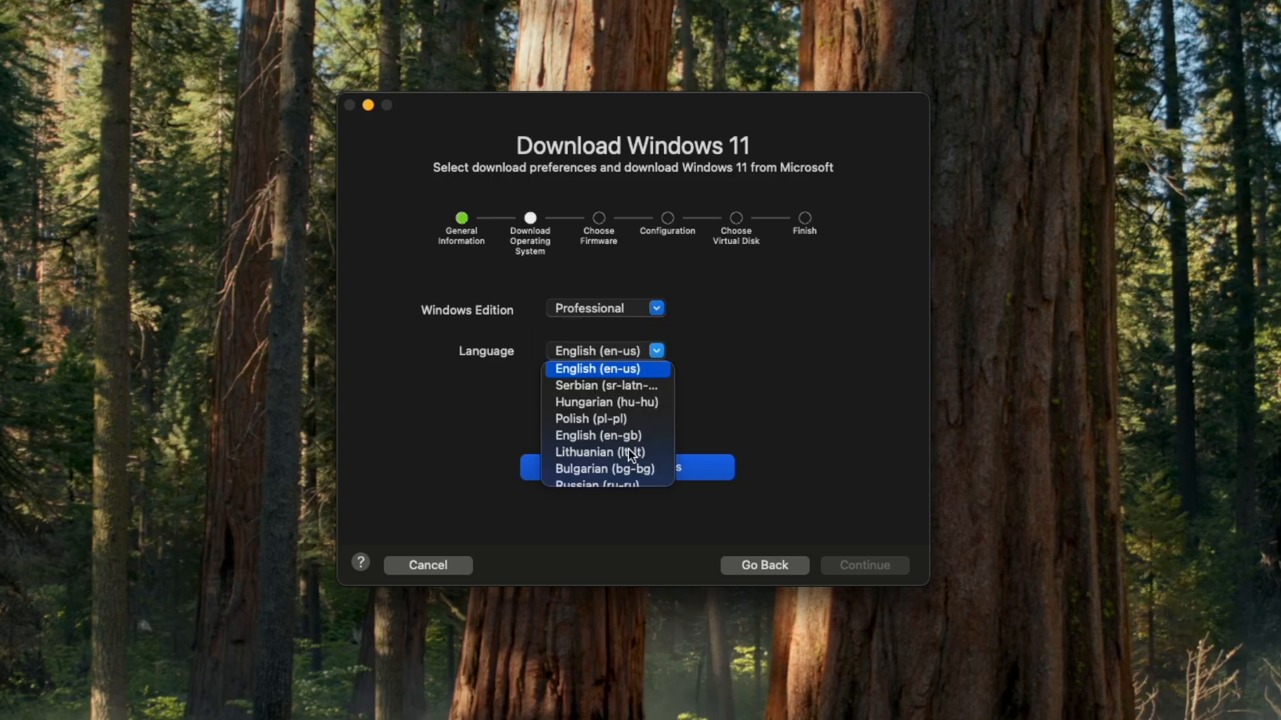
pyautogui.scroll(-3, 632, 451)
pyautogui.scroll(3, 634, 423)
pyautogui.click(639, 373)
pyautogui.click(655, 354)
pyautogui.click(629, 438)
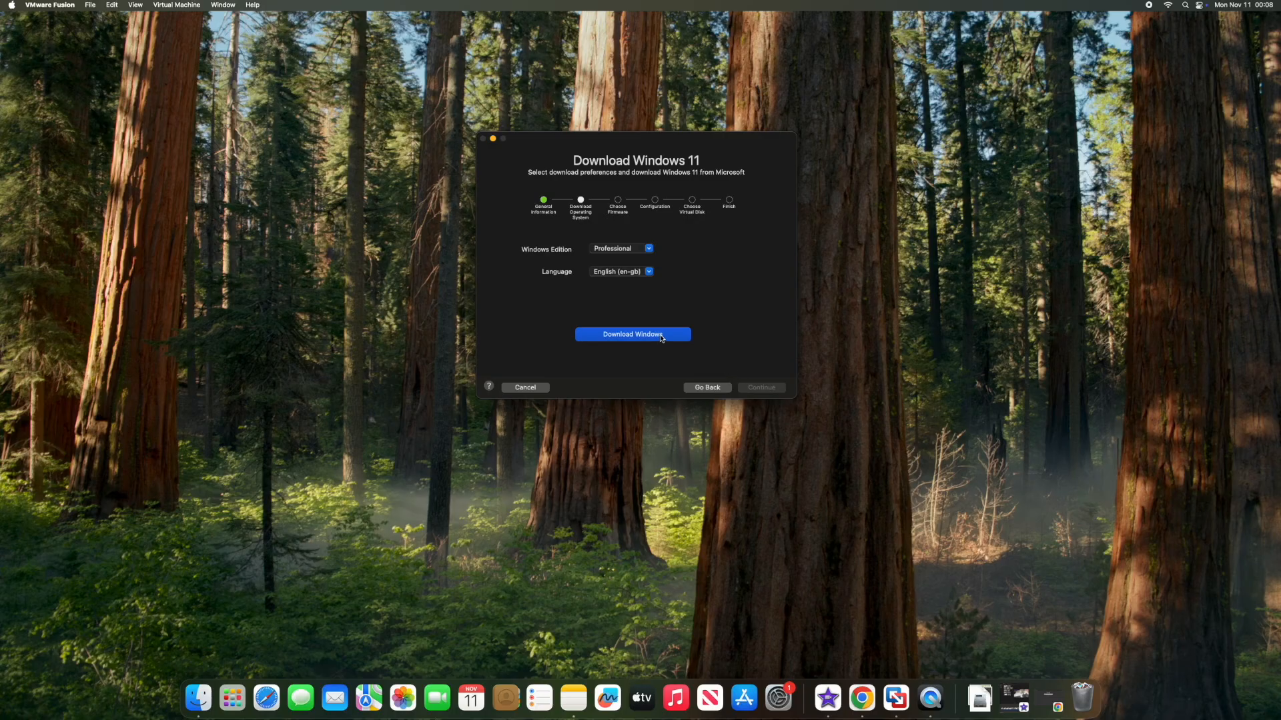
pyautogui.click(661, 338)
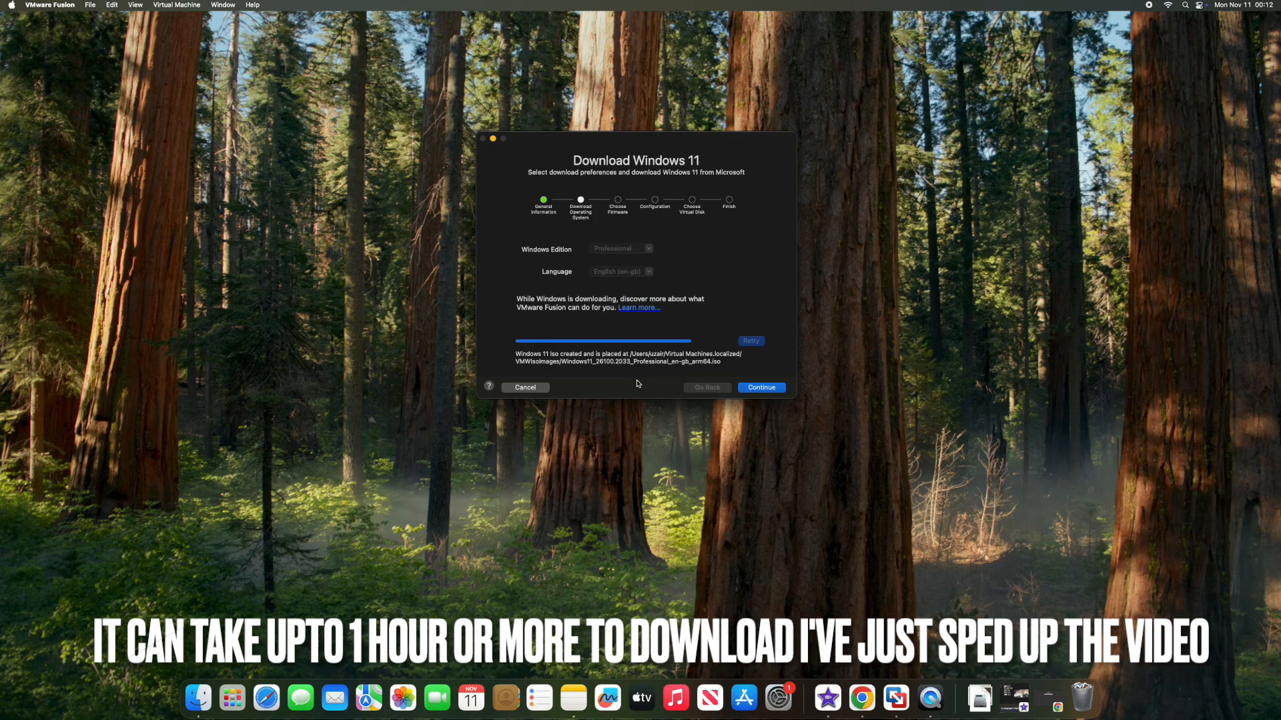
pyautogui.click(760, 393)
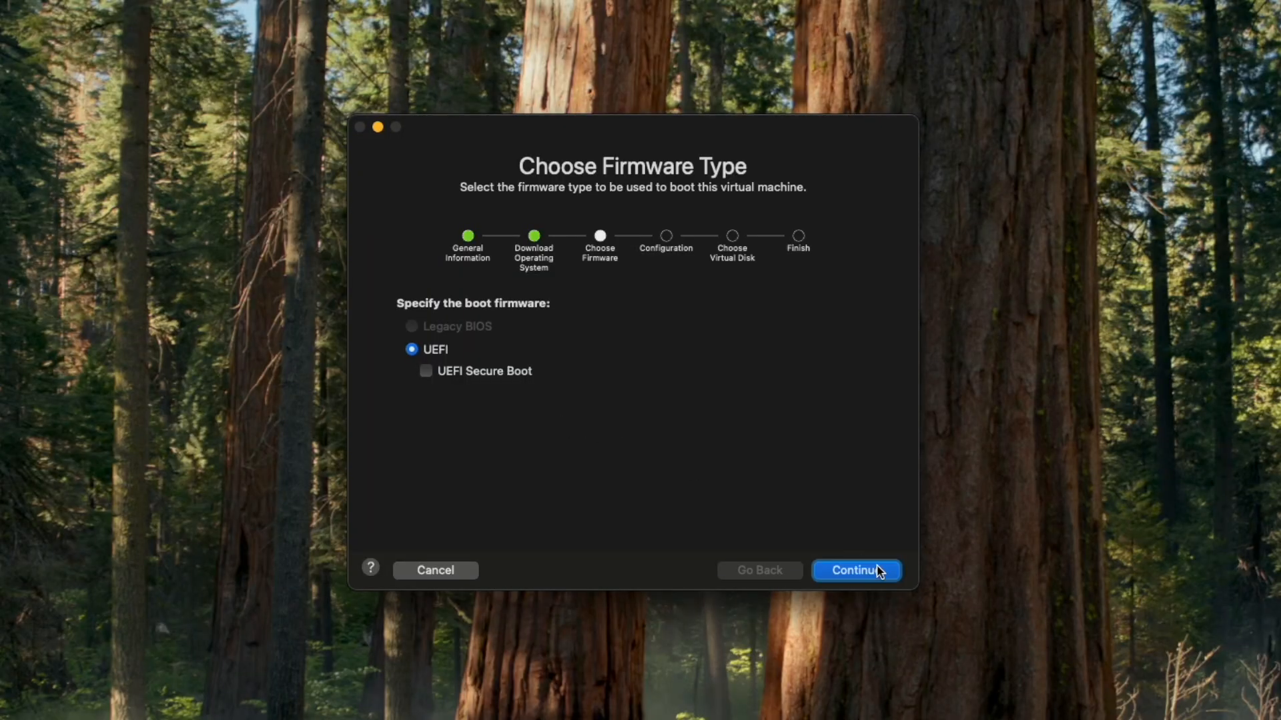
# - Keep UEFI firmware, auto-generate the TPM encryption password, and keep a new 64 GB virtual disk
pyautogui.click(761, 387)
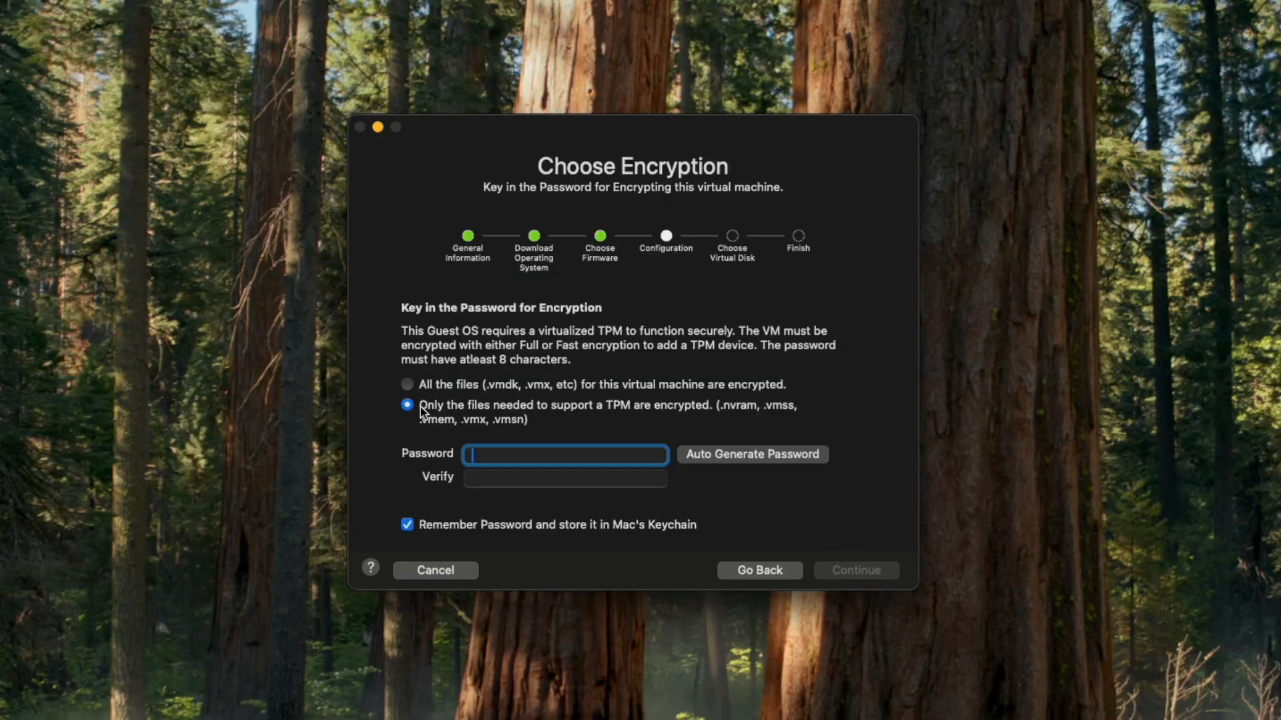
pyautogui.click(759, 458)
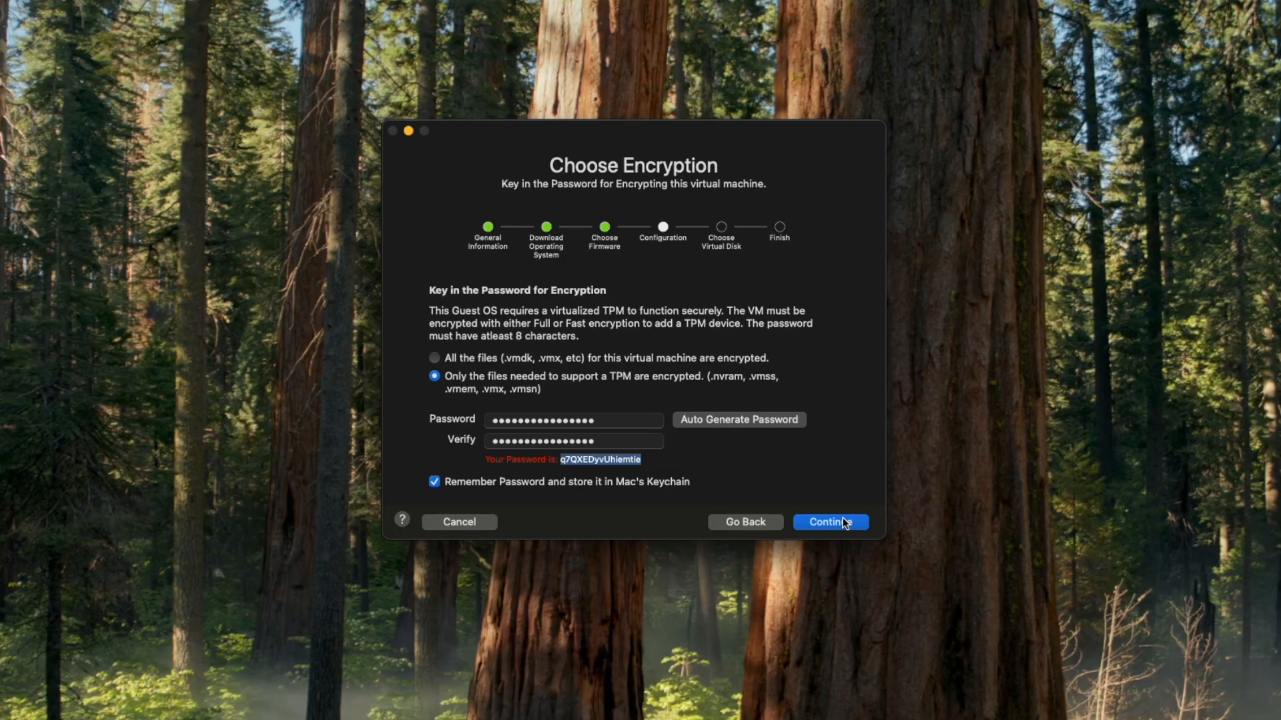
pyautogui.click(854, 573)
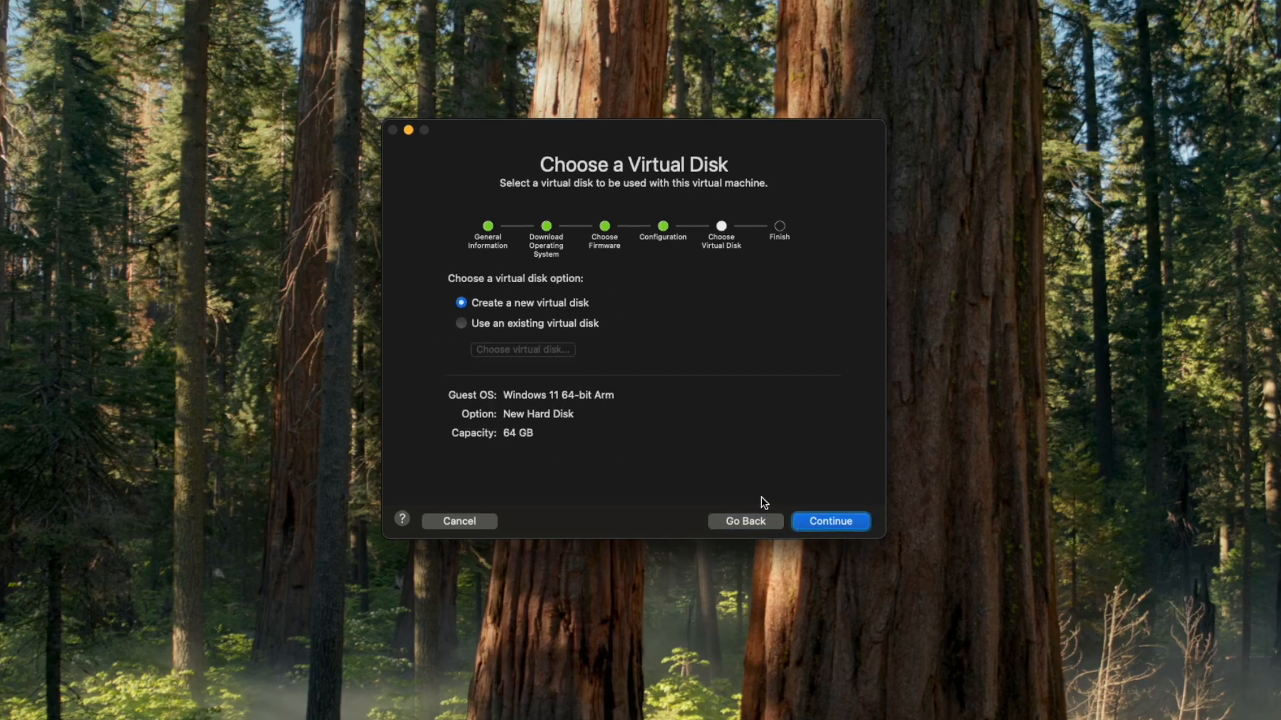
pyautogui.click(817, 520)
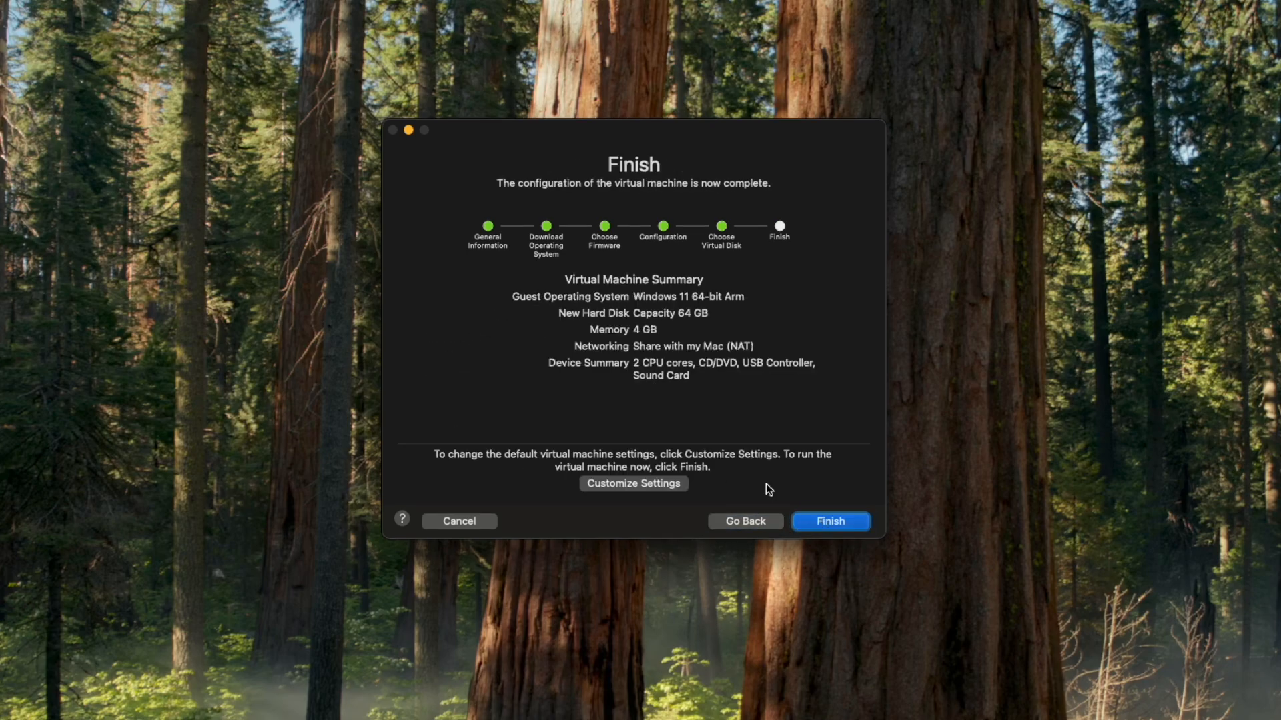
pyautogui.click(650, 482)
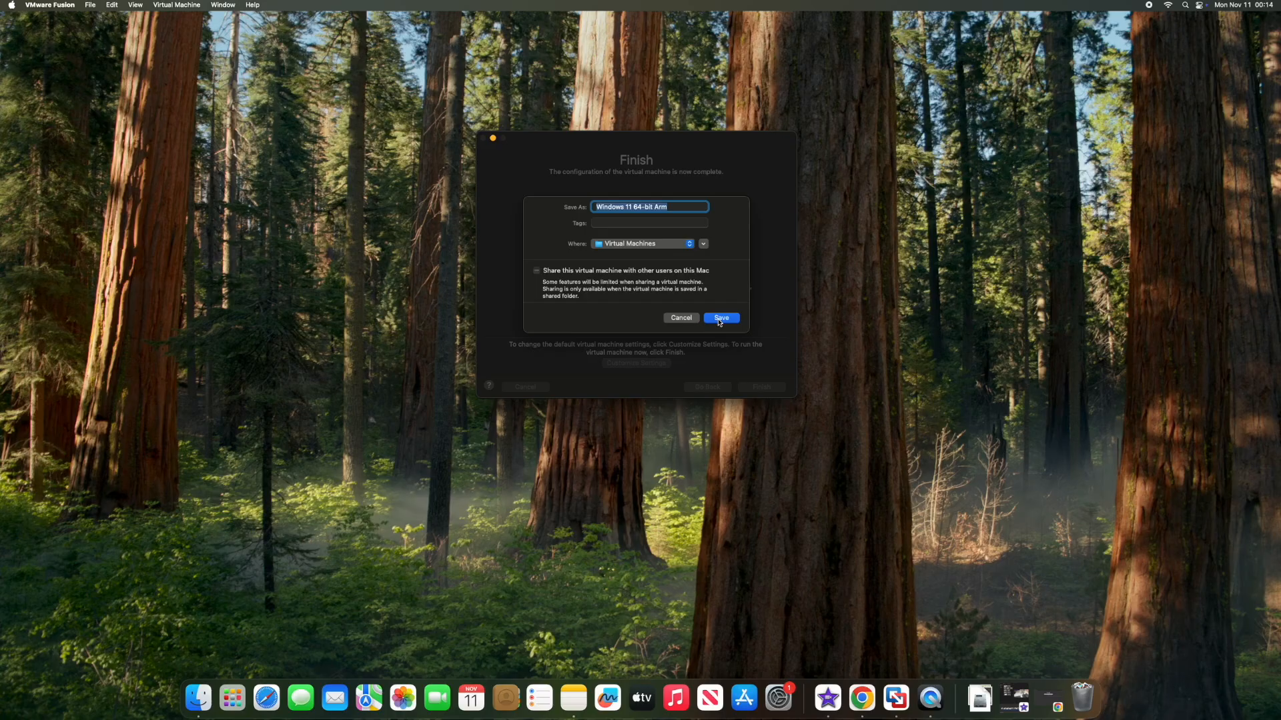
# - Save the VM as Windows 11 64-bit Arm, keep 2 processor cores, and deny accessibility access
pyautogui.click(773, 473)
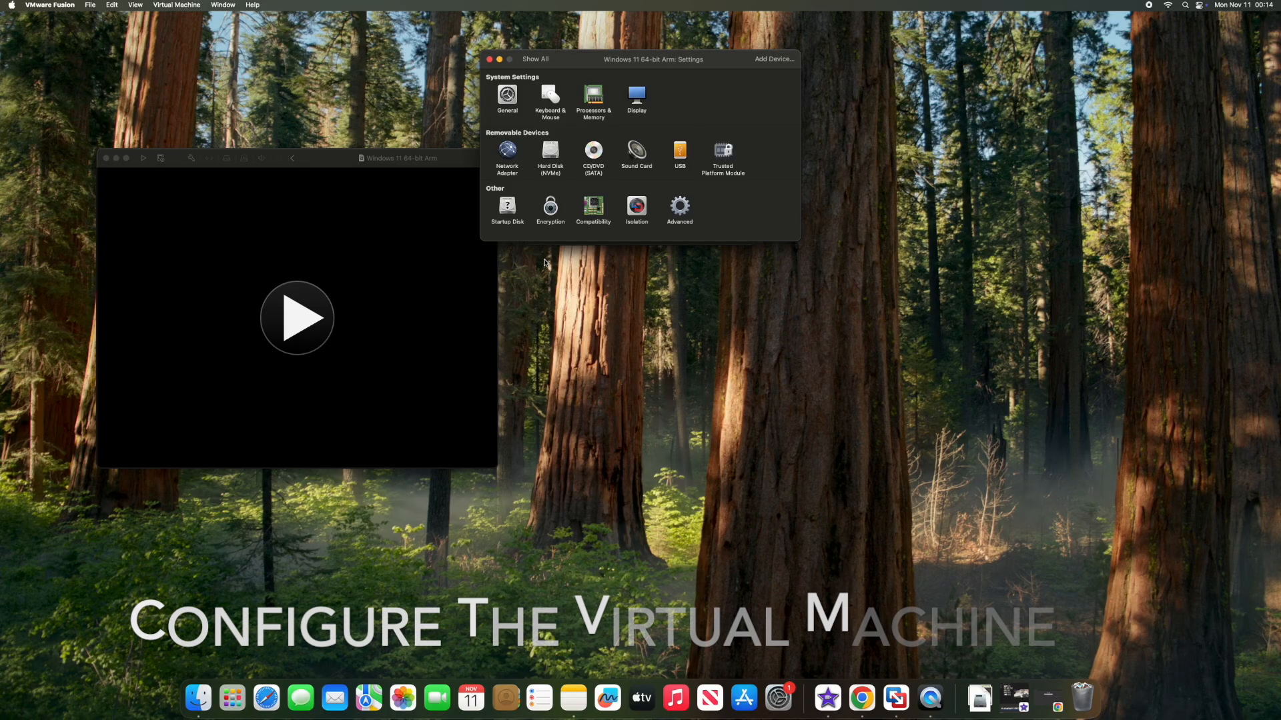
pyautogui.click(594, 97)
pyautogui.click(590, 104)
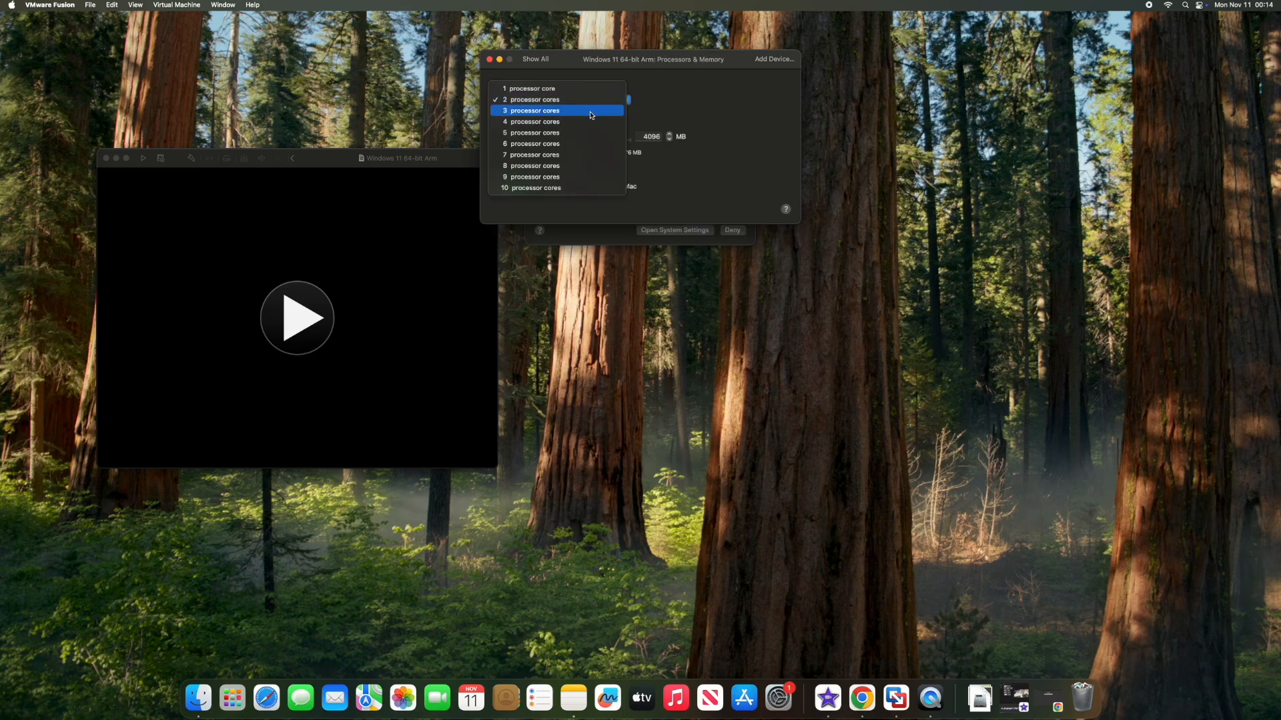
pyautogui.click(661, 101)
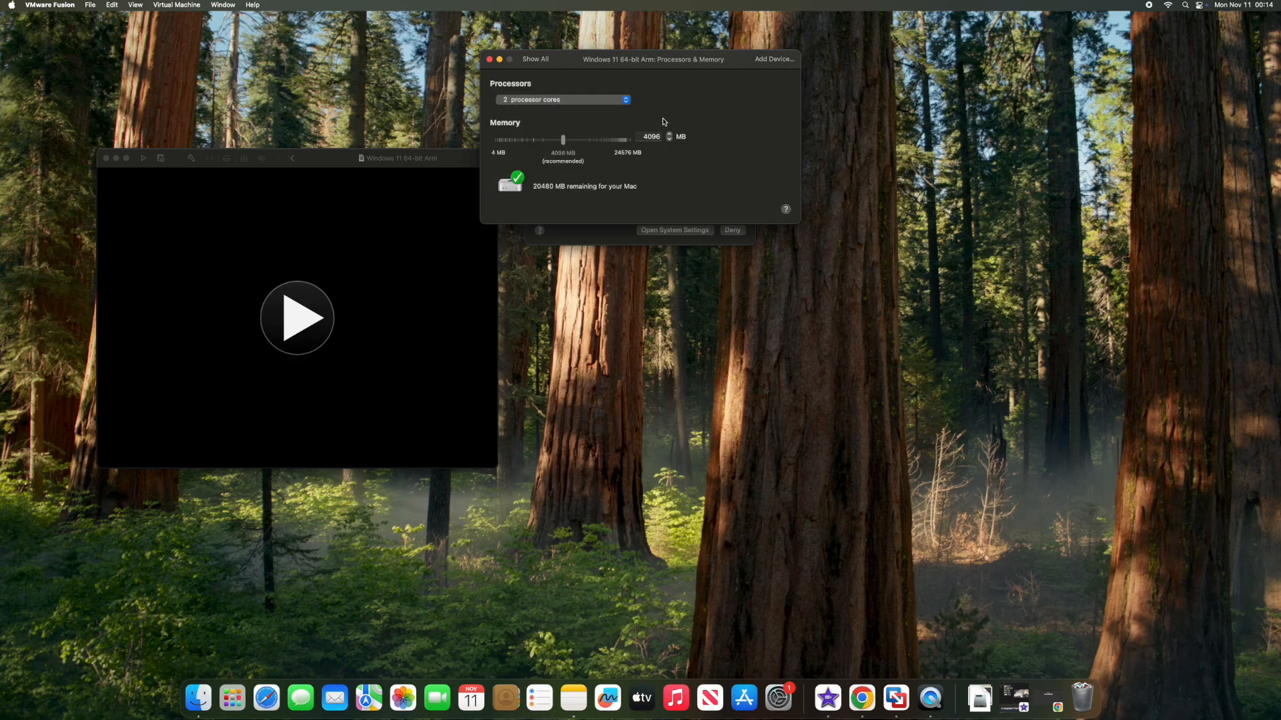
pyautogui.click(489, 59)
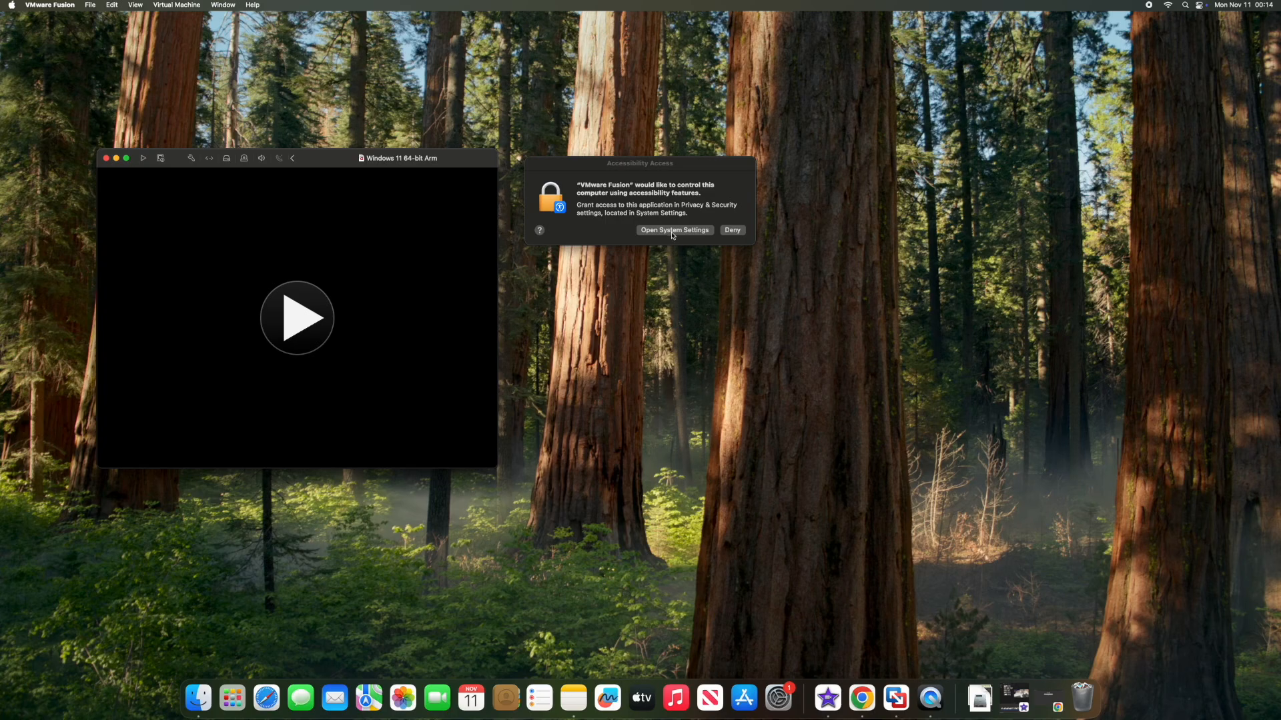
pyautogui.click(734, 230)
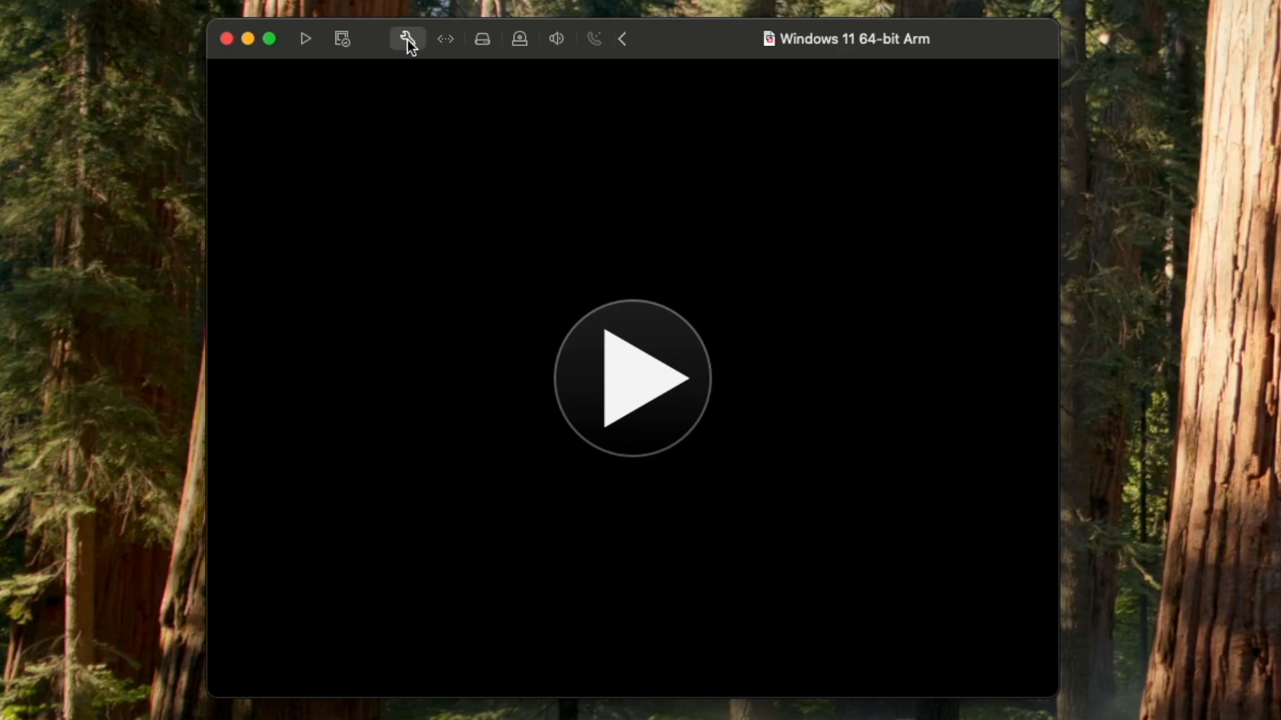
# - Check the NVMe hard disk settings, keep the disk at 64 GB, and centre the VM window
pyautogui.click(407, 38)
pyautogui.click(730, 117)
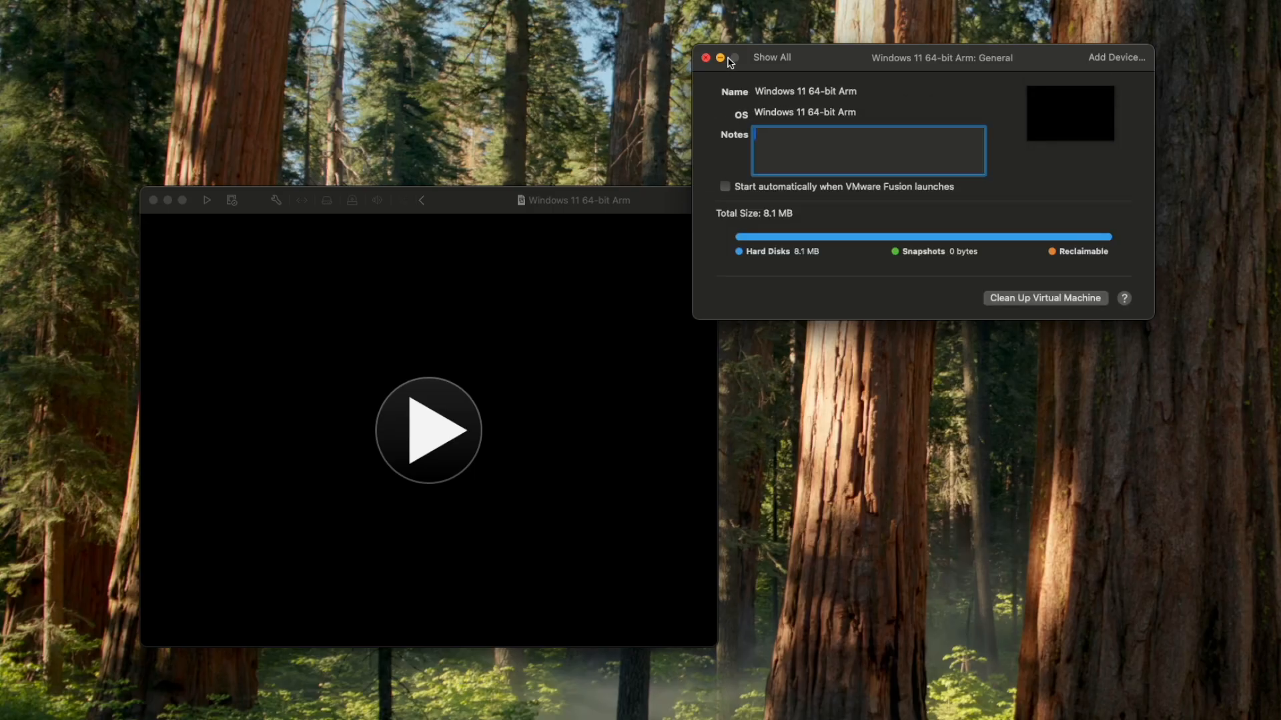
pyautogui.click(705, 59)
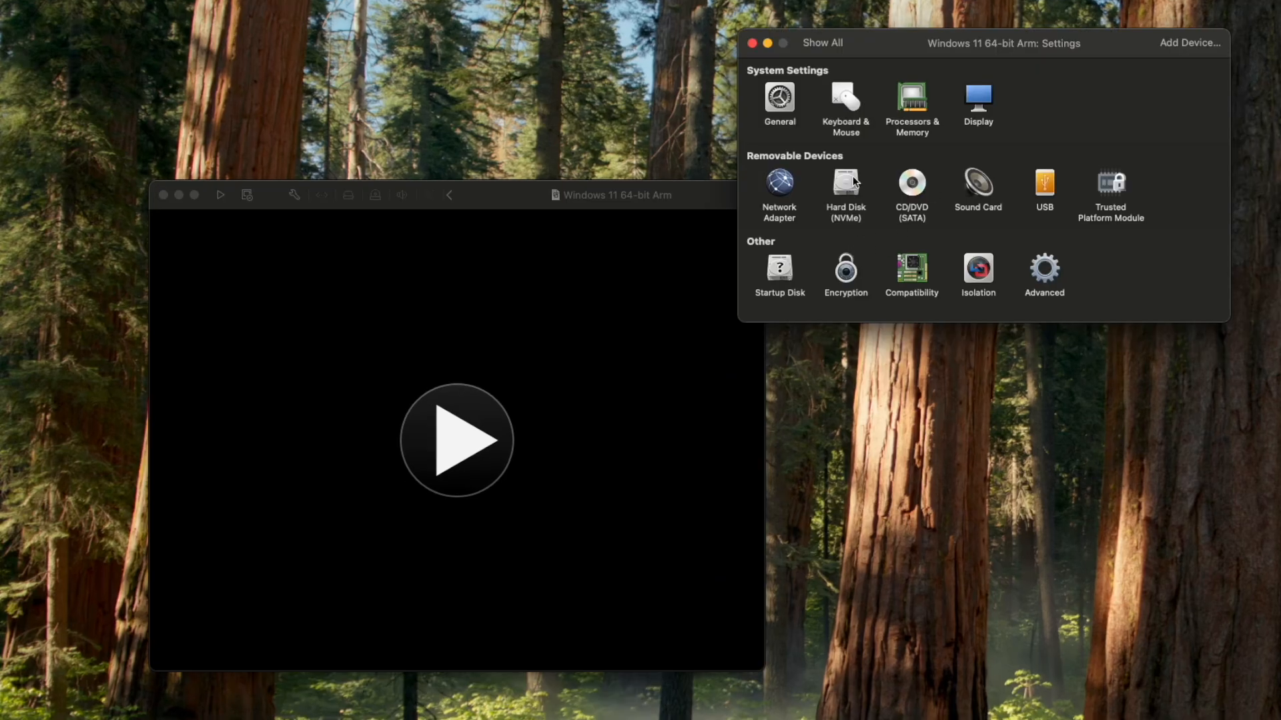
pyautogui.click(853, 183)
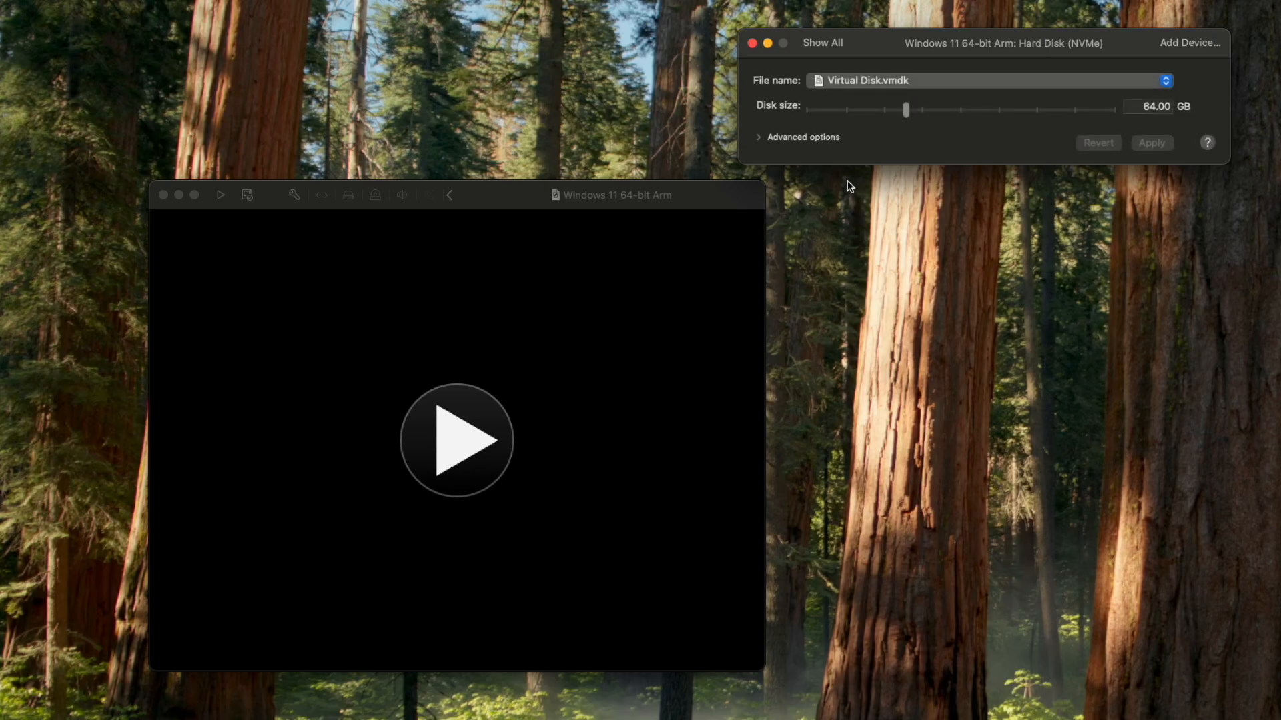
pyautogui.moveTo(903, 113)
pyautogui.mouseDown()
pyautogui.moveTo(1096, 115)
pyautogui.moveTo(906, 121)
pyautogui.mouseUp()
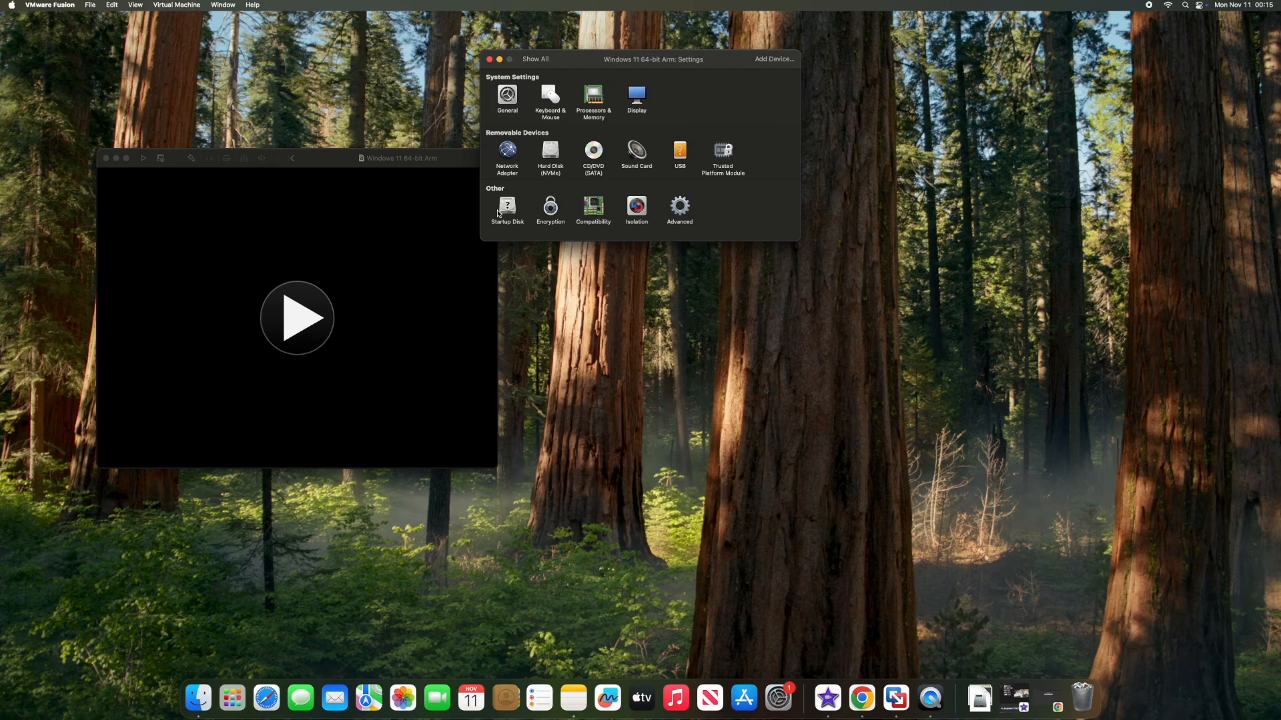
pyautogui.click(490, 59)
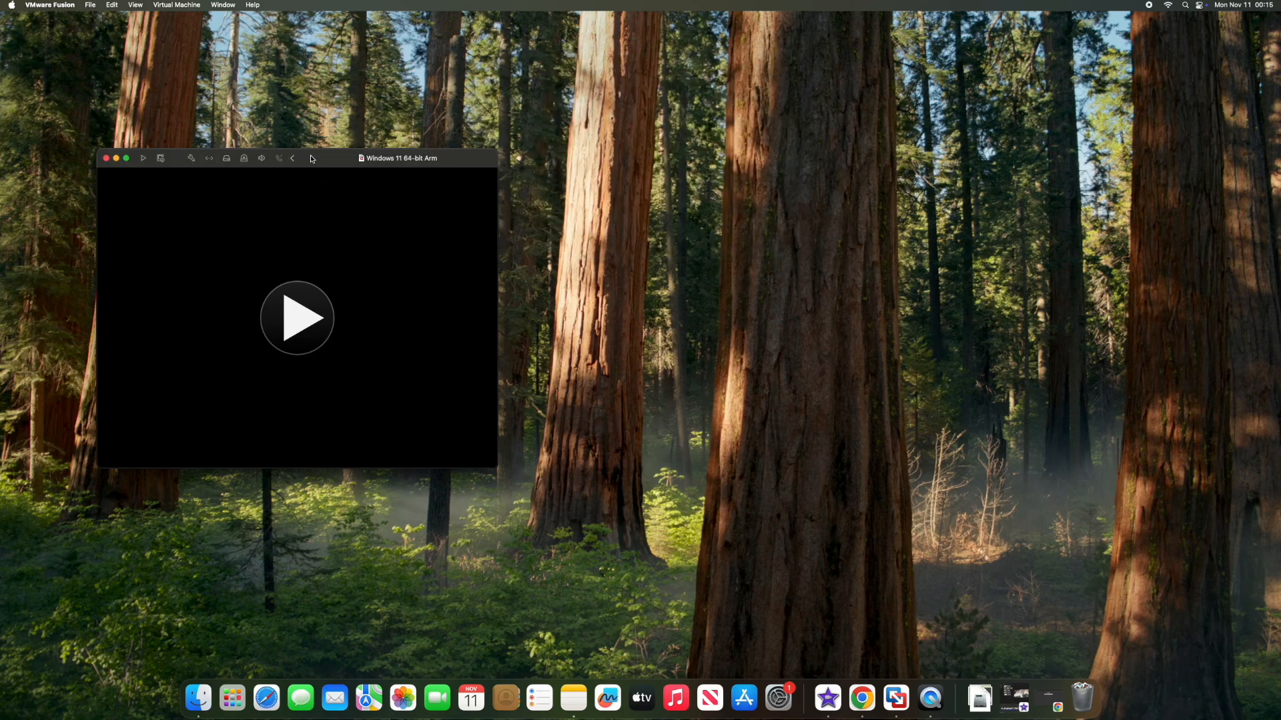
pyautogui.moveTo(310, 158); pyautogui.dragTo(593, 145)
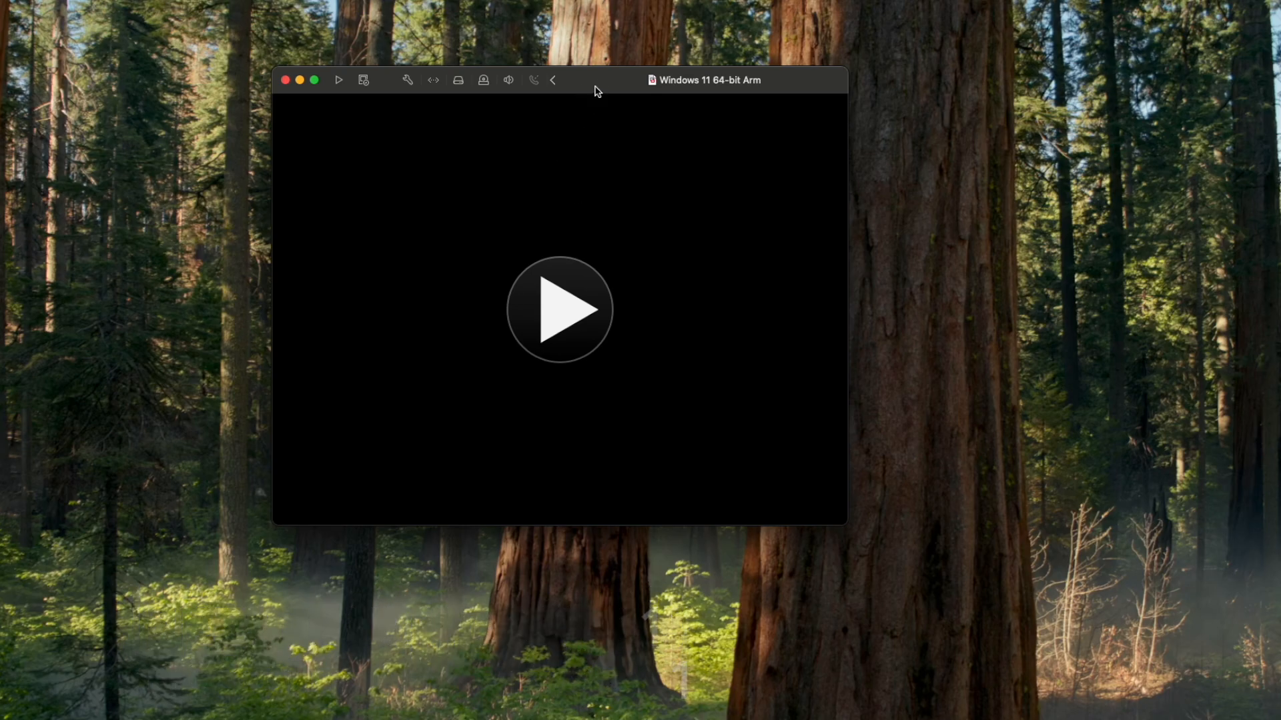
# - Power on the Windows 11 VM and boot from the installation disc
pyautogui.moveTo(598, 87); pyautogui.dragTo(624, 86)
pyautogui.click(580, 303)
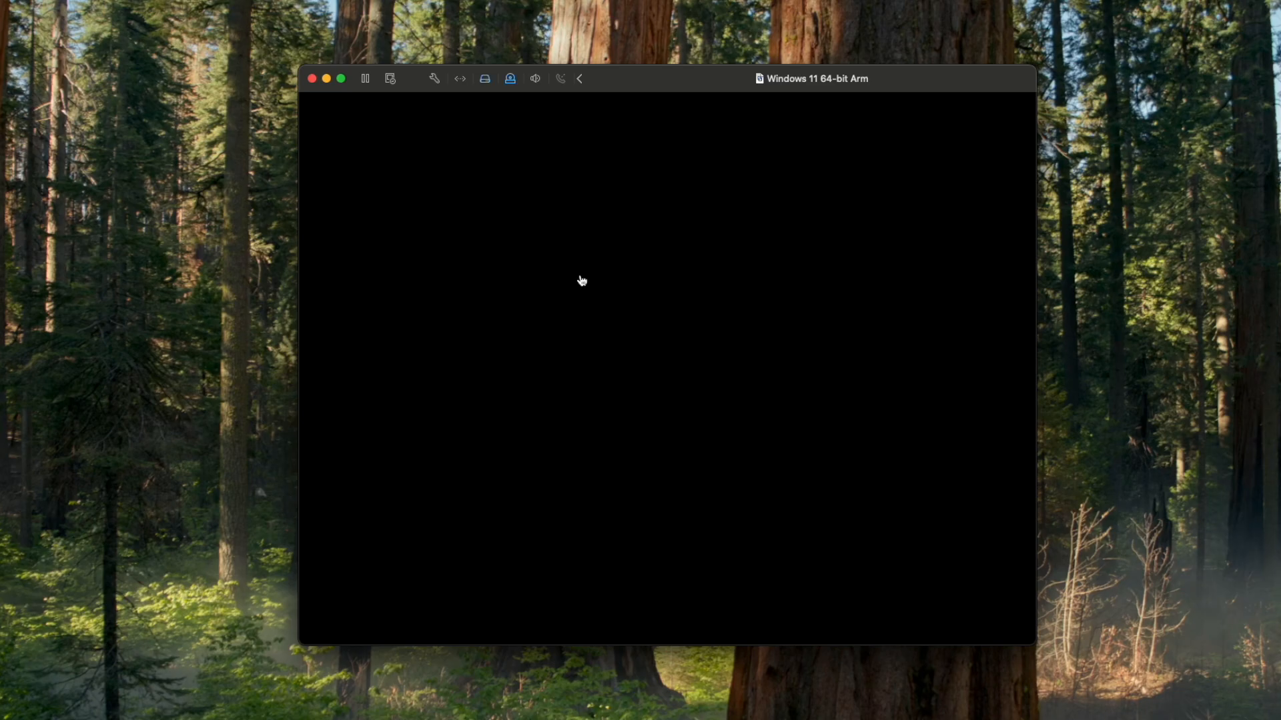
pyautogui.click(662, 177)
pyautogui.press('Return')
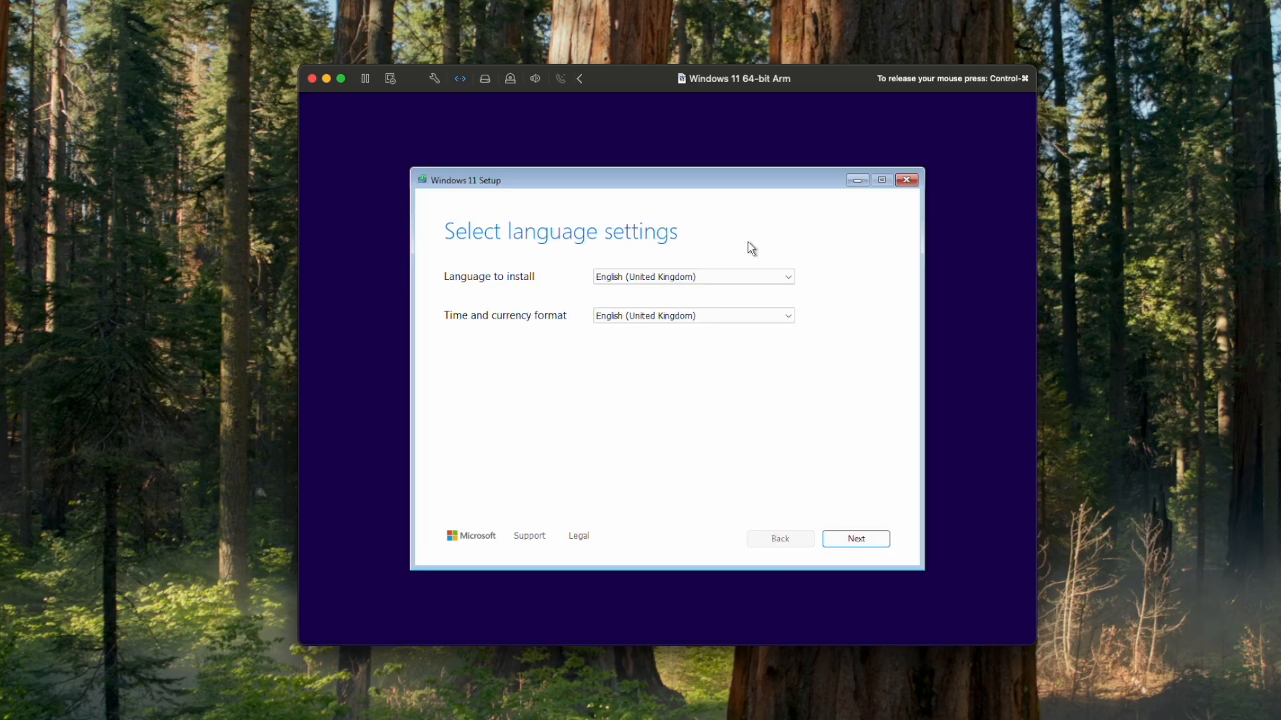
# - Keep English (United Kingdom) format and UK keyboard, then agree to install Windows 11
pyautogui.click(694, 316)
pyautogui.click(667, 326)
pyautogui.click(866, 539)
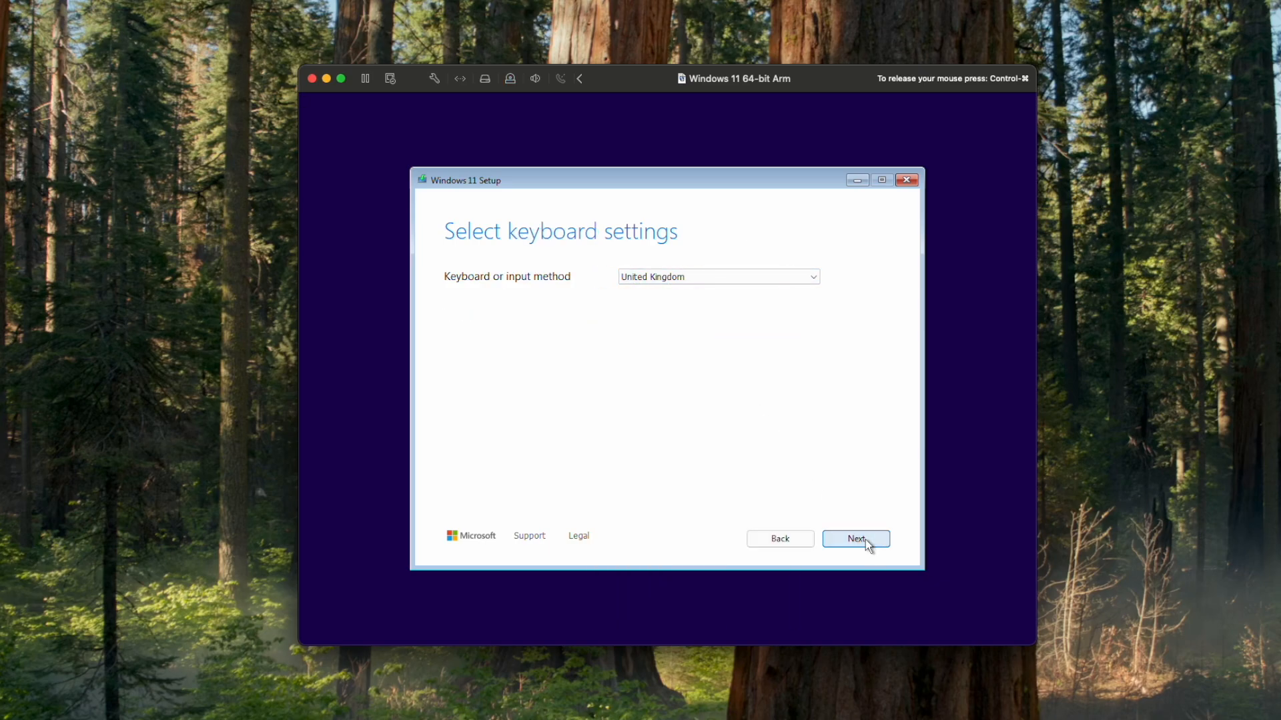
pyautogui.click(723, 275)
pyautogui.click(685, 444)
pyautogui.click(872, 539)
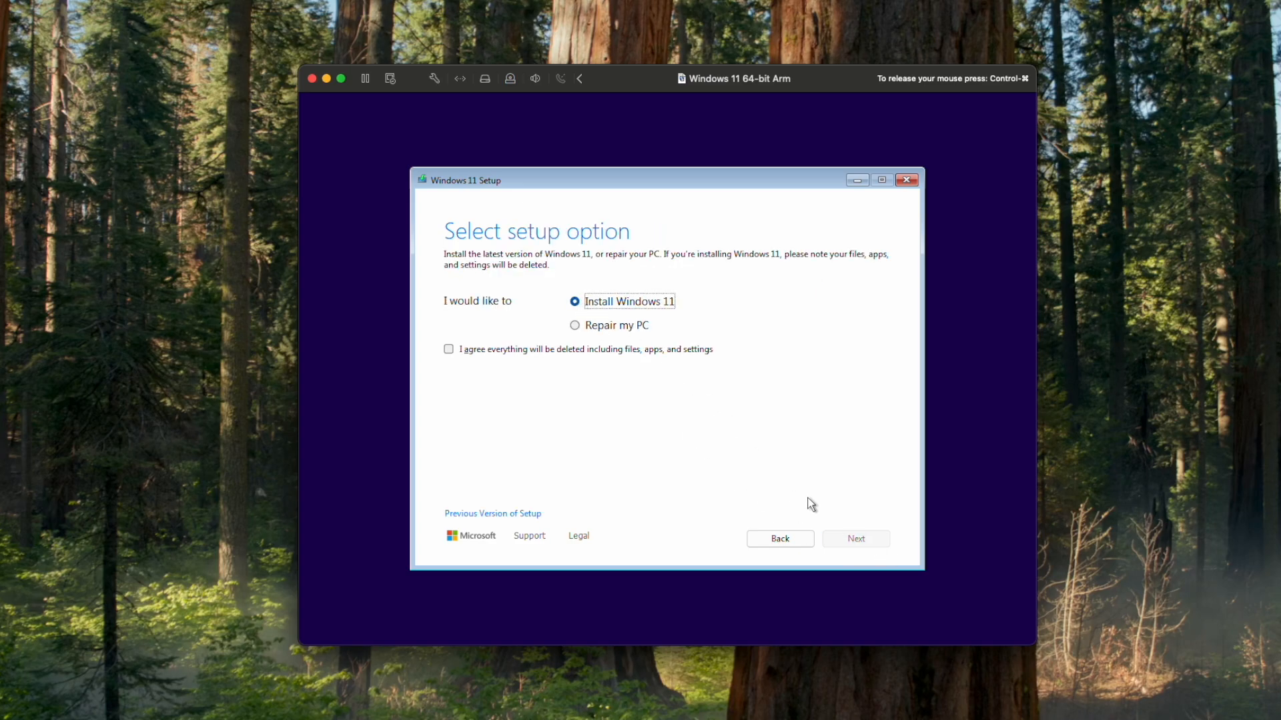
pyautogui.click(450, 351)
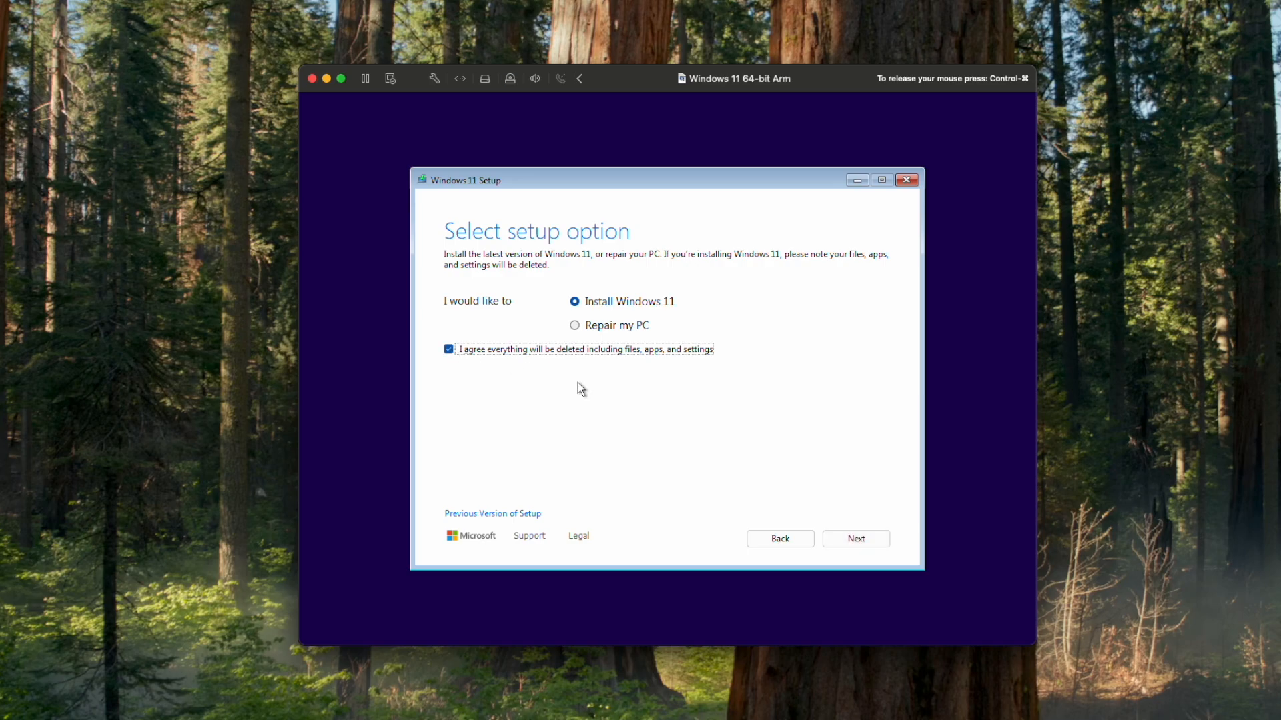
# - Skip the product key and choose Windows 11 Pro as the edition
pyautogui.click(856, 540)
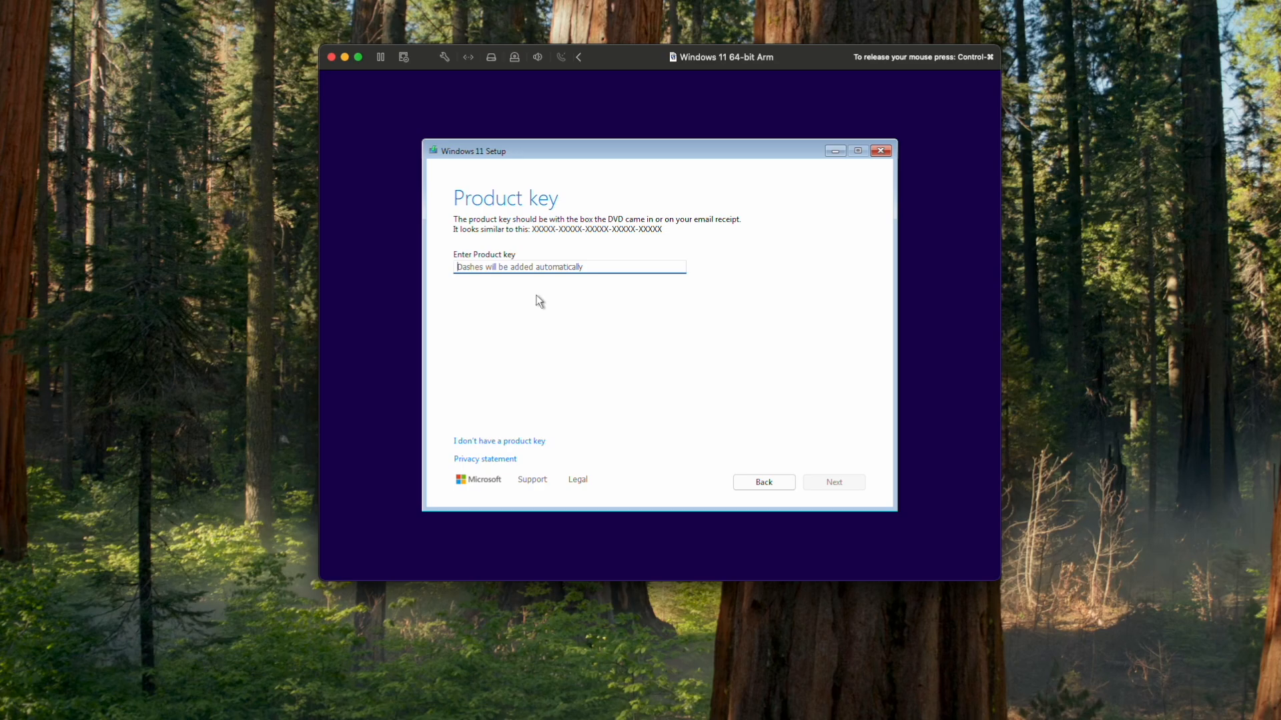
pyautogui.click(510, 442)
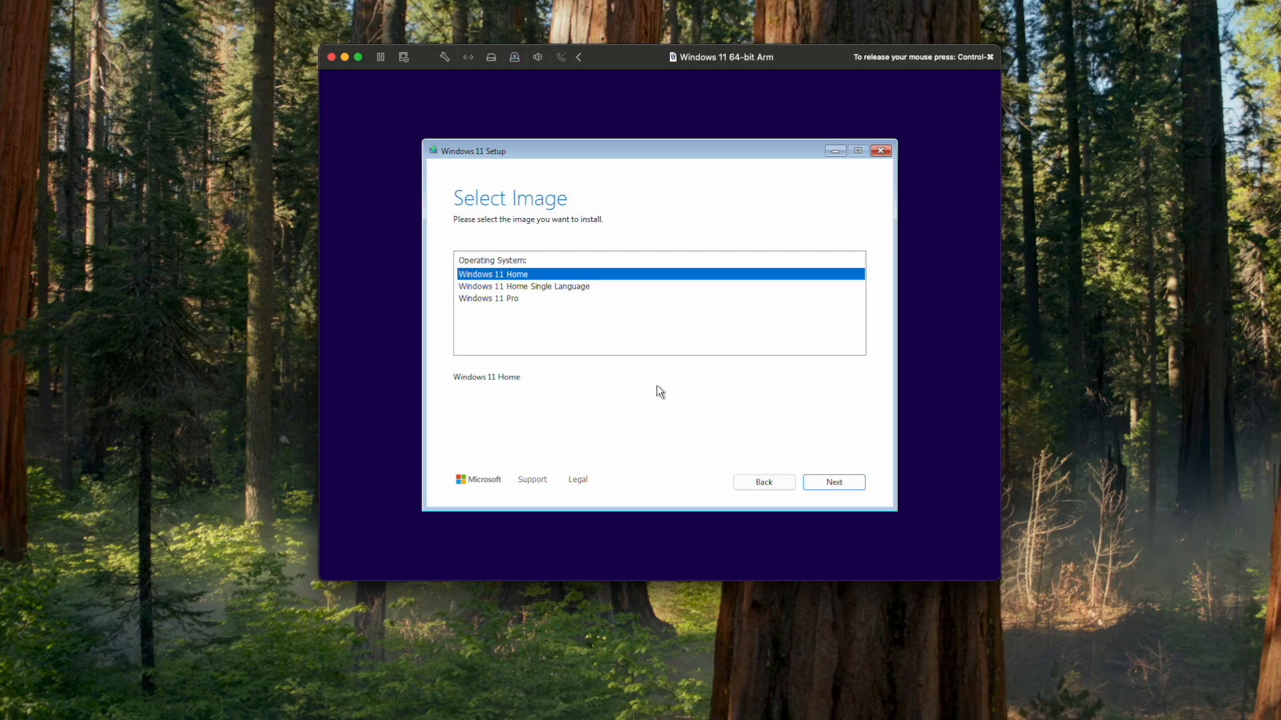
pyautogui.click(527, 300)
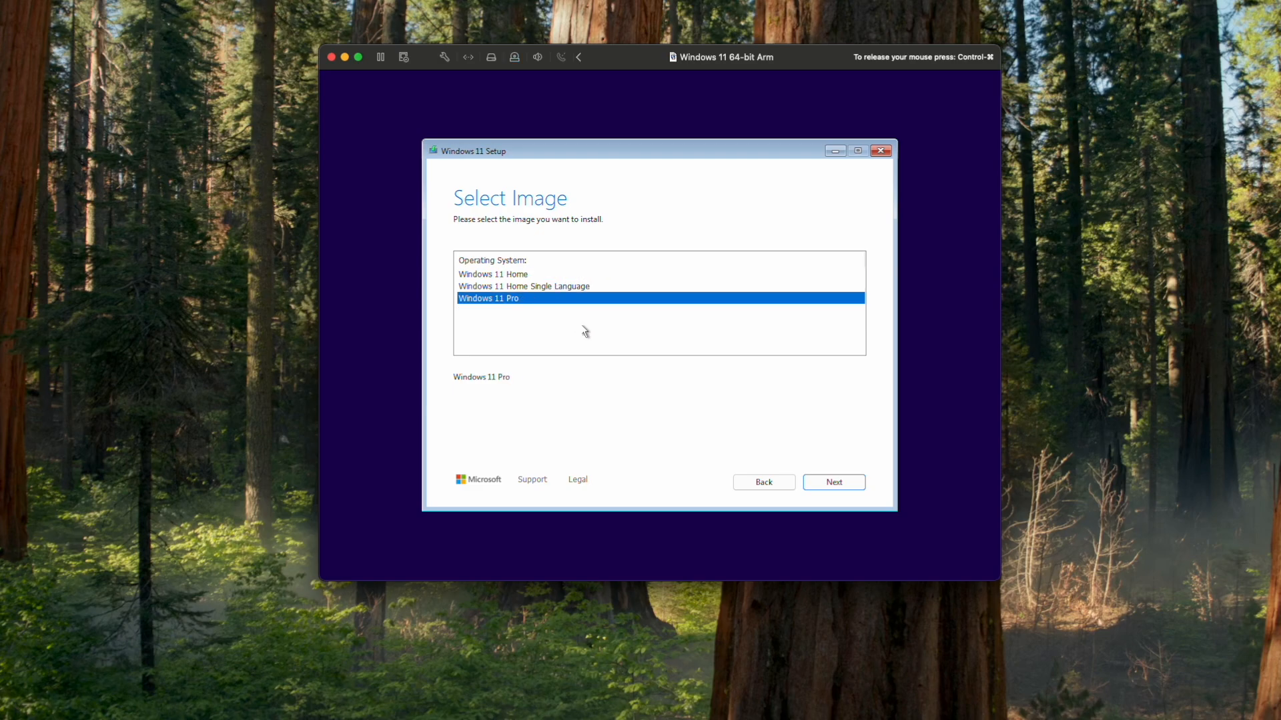
pyautogui.click(835, 482)
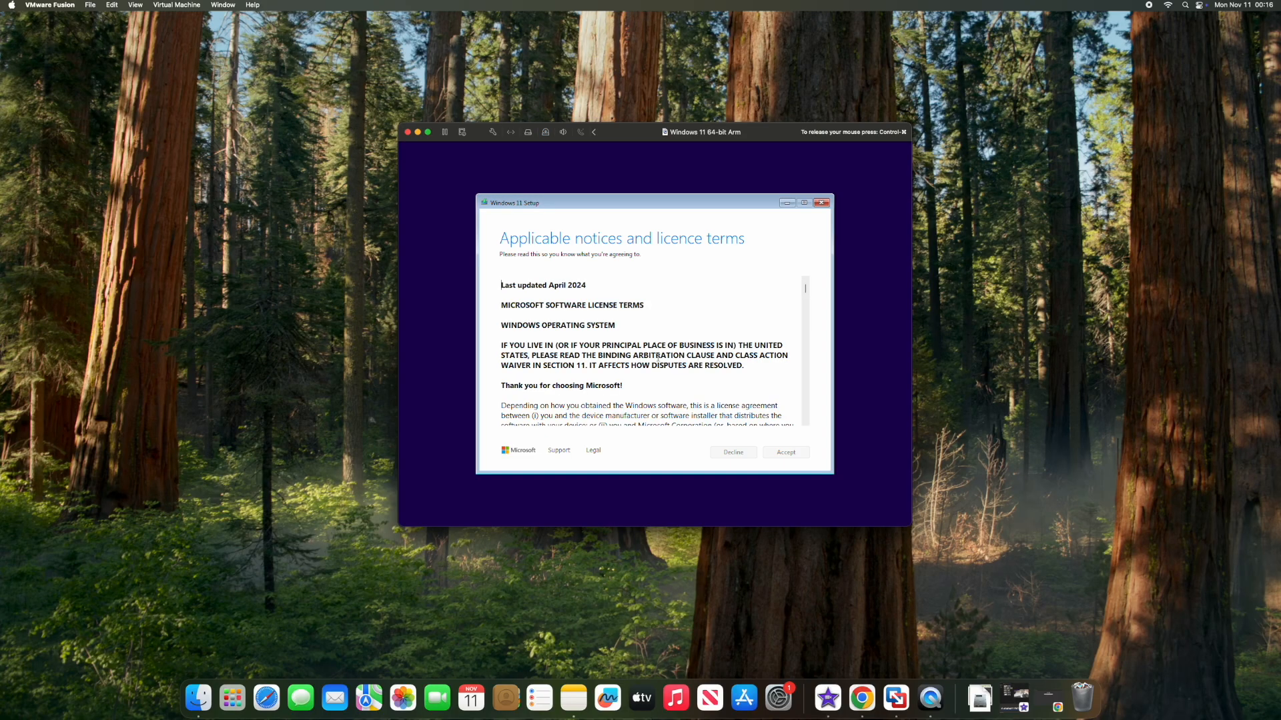
# - Accept the licence terms, select the 64 GB unallocated disk, and start installing
pyautogui.scroll(-20, 719, 334)
pyautogui.click(784, 452)
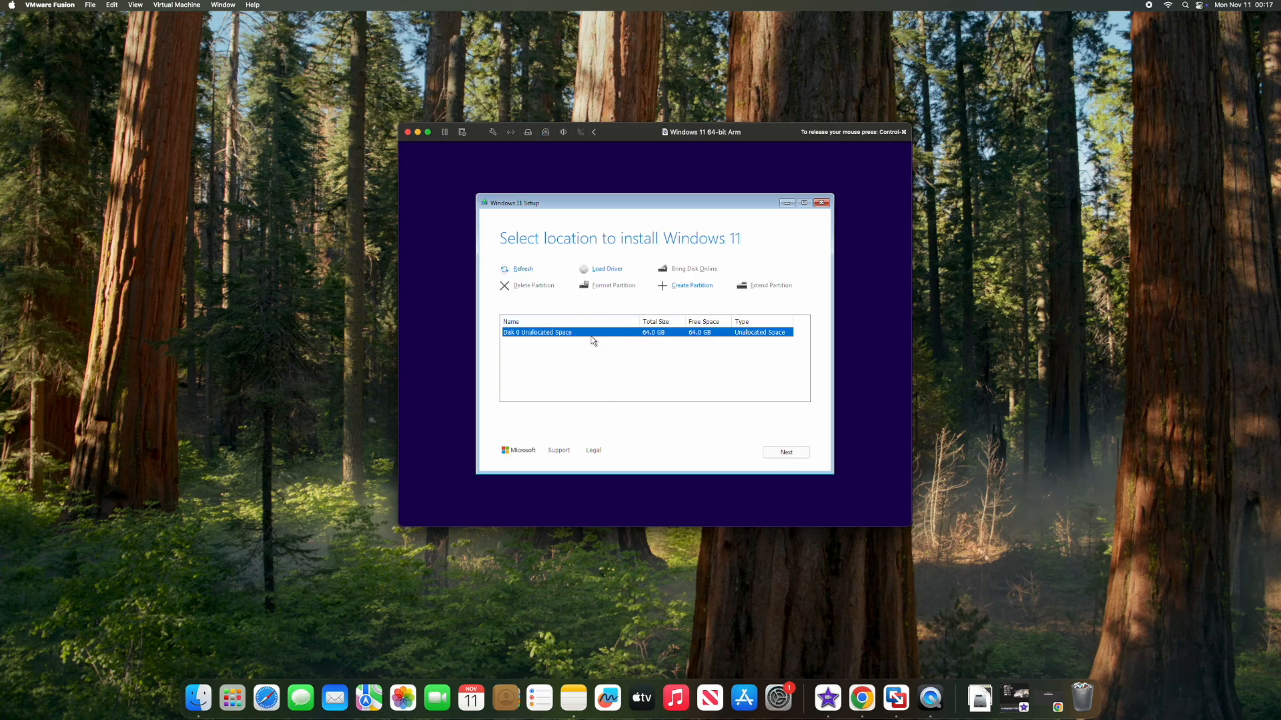
pyautogui.click(785, 453)
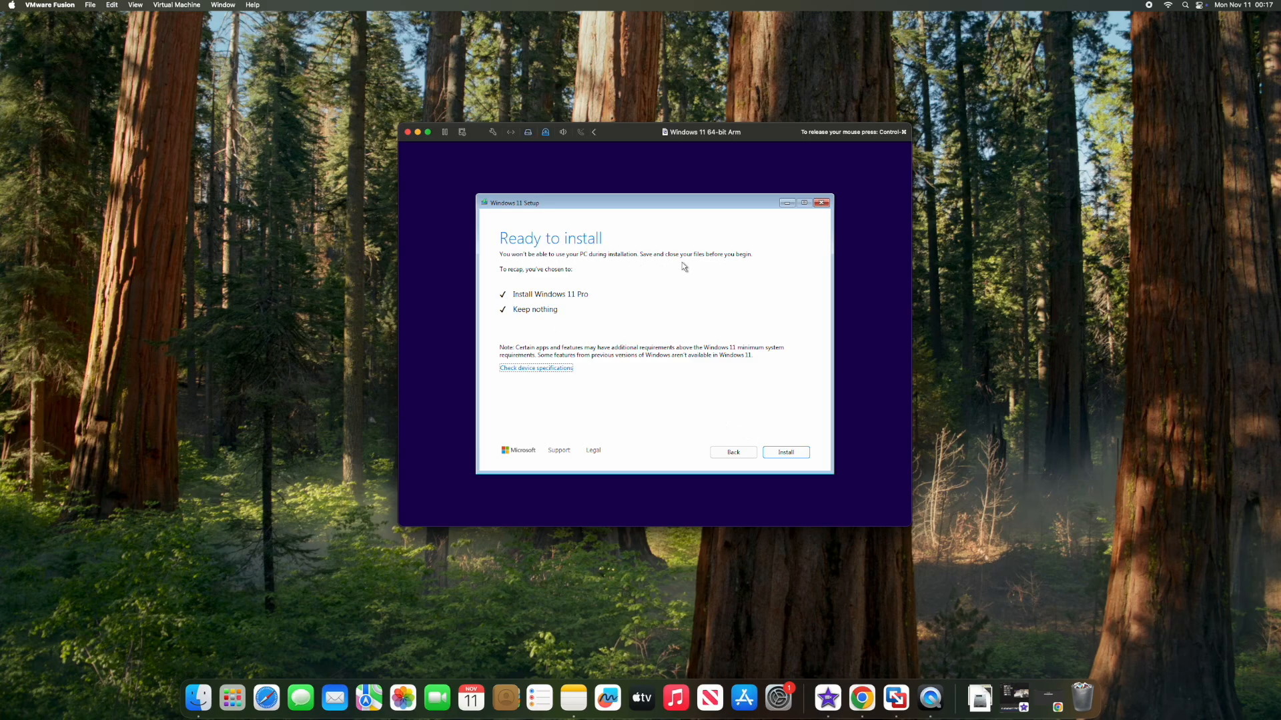
pyautogui.click(786, 453)
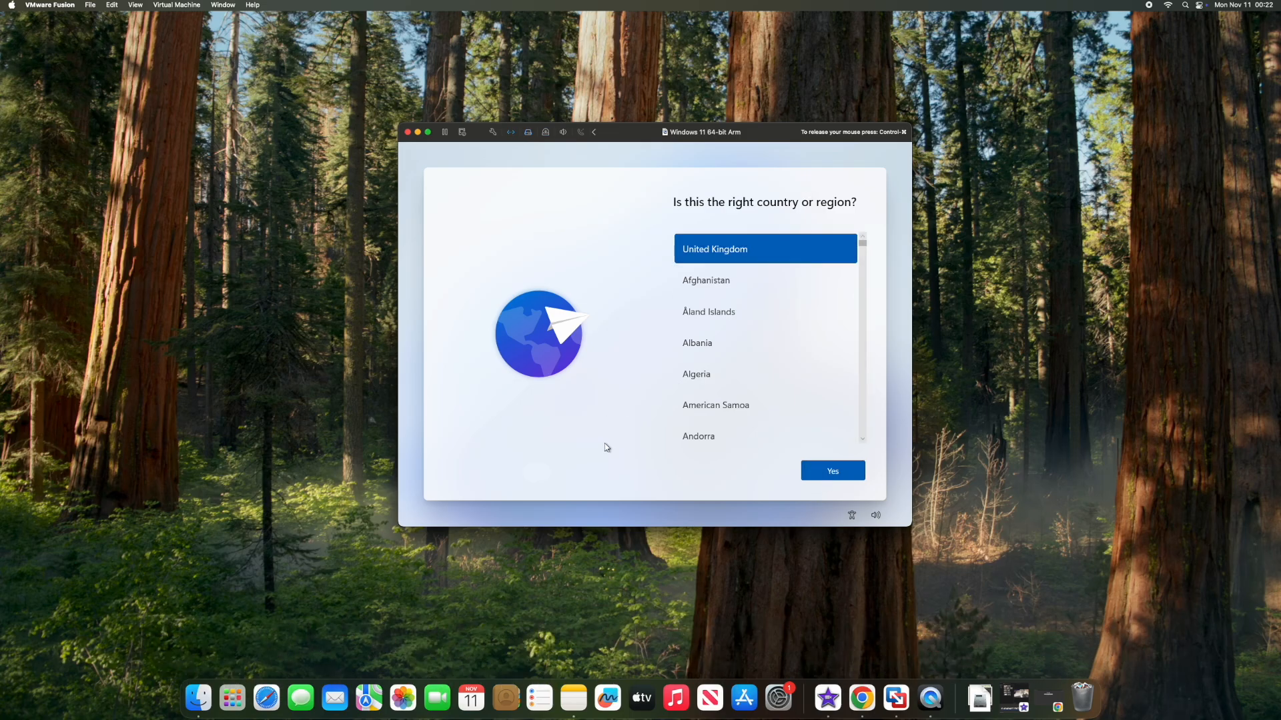
# - Open a command prompt with Shift+F10 and run OOBE\BYPASSNRO
pyautogui.hotkey('shift', 'F10')
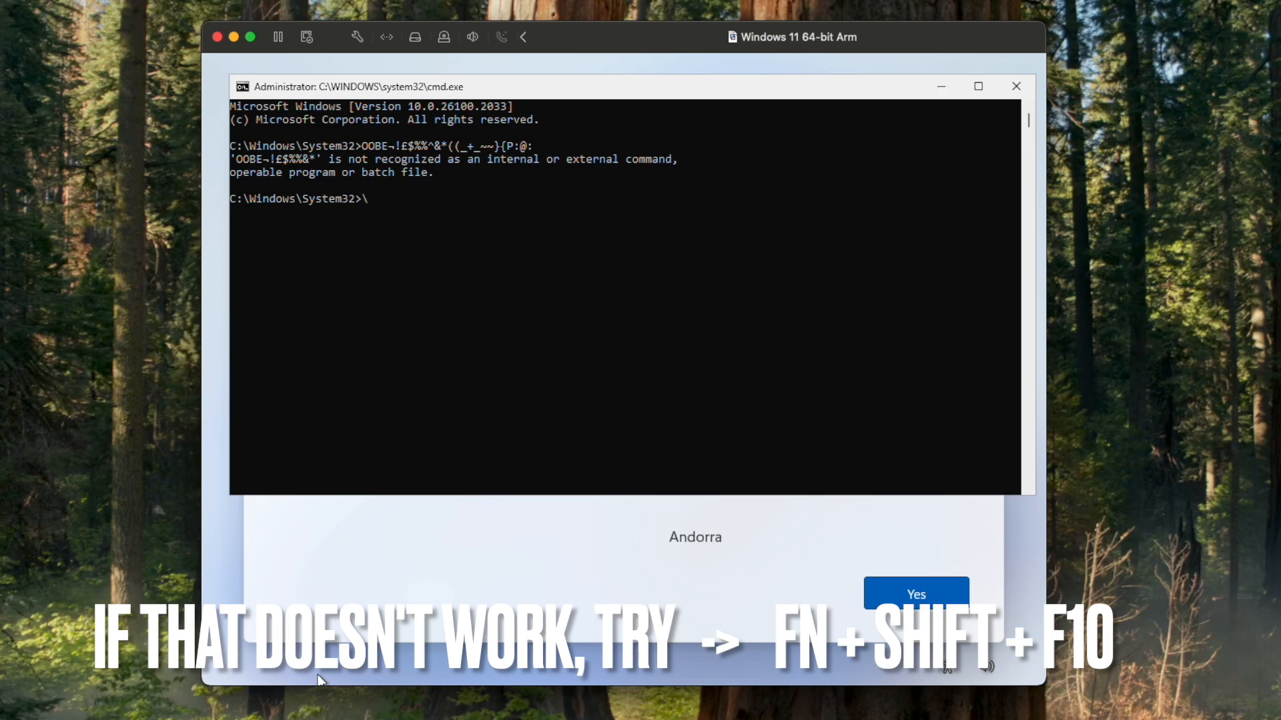
pyautogui.click(624, 368)
pyautogui.write('OOBE')
pyautogui.click(298, 197)
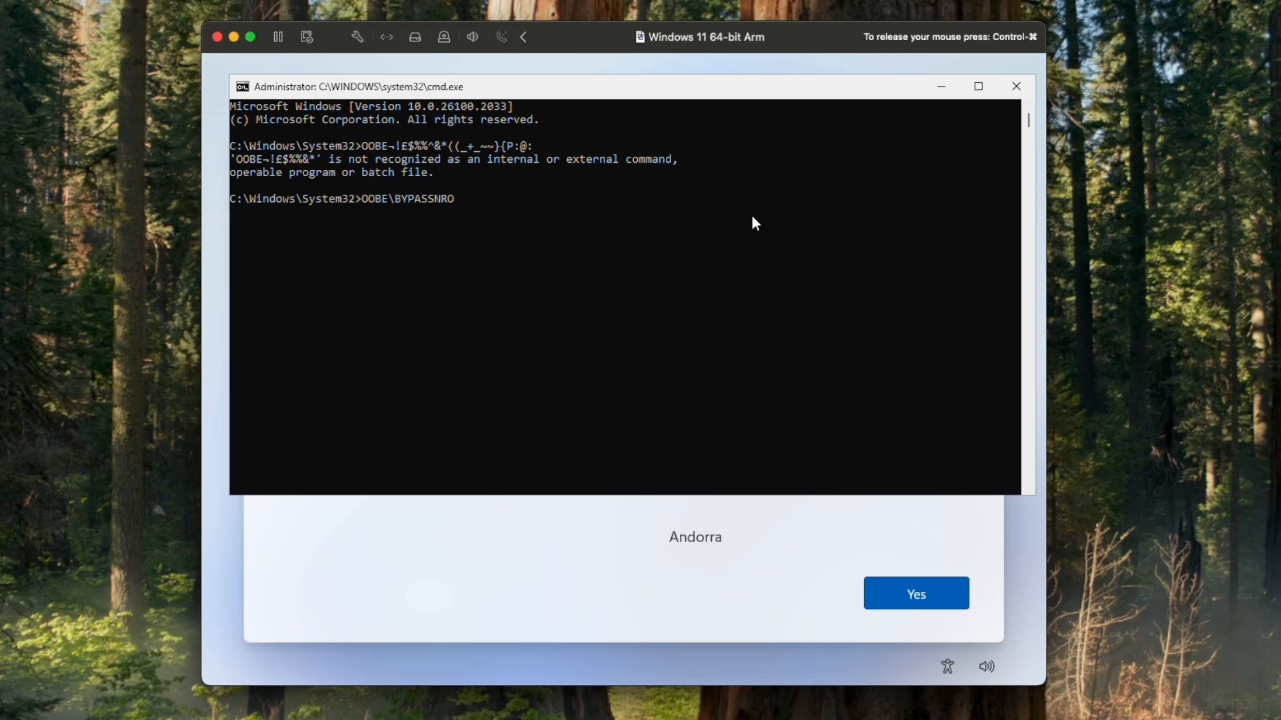
pyautogui.press('Return')
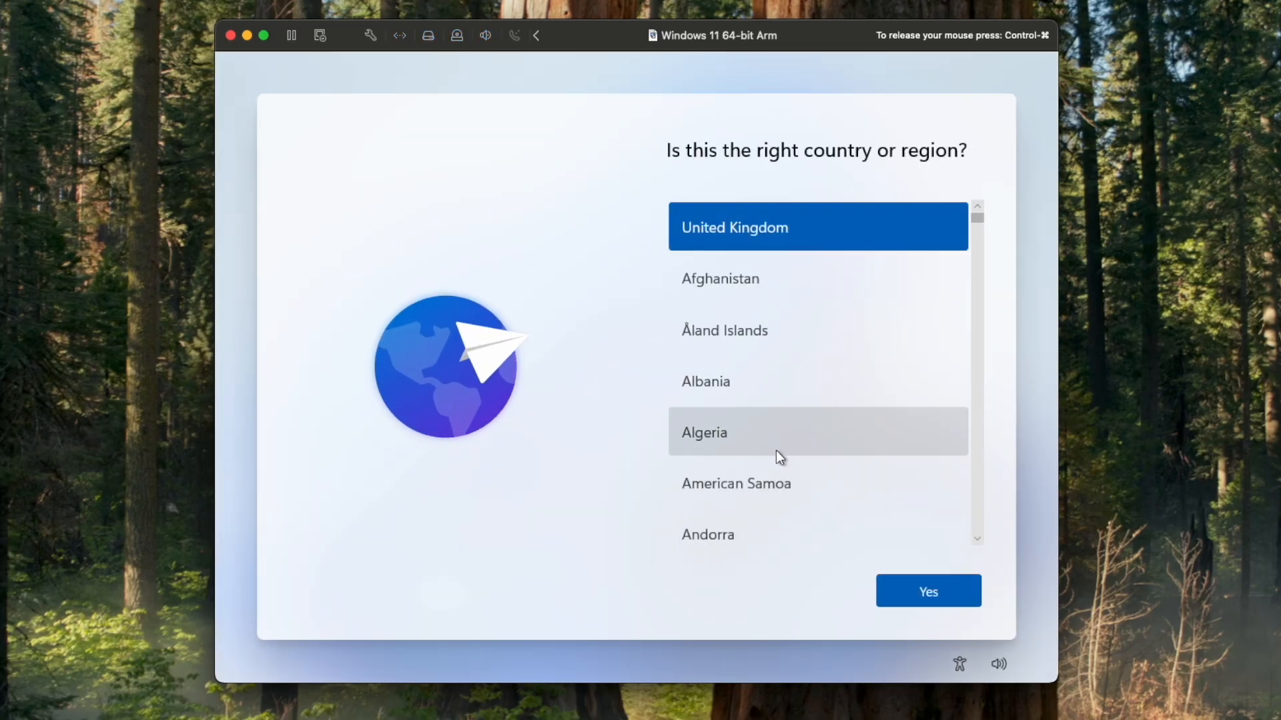
# - Confirm United Kingdom as region and keyboard layout, skipping a second layout
pyautogui.click(936, 586)
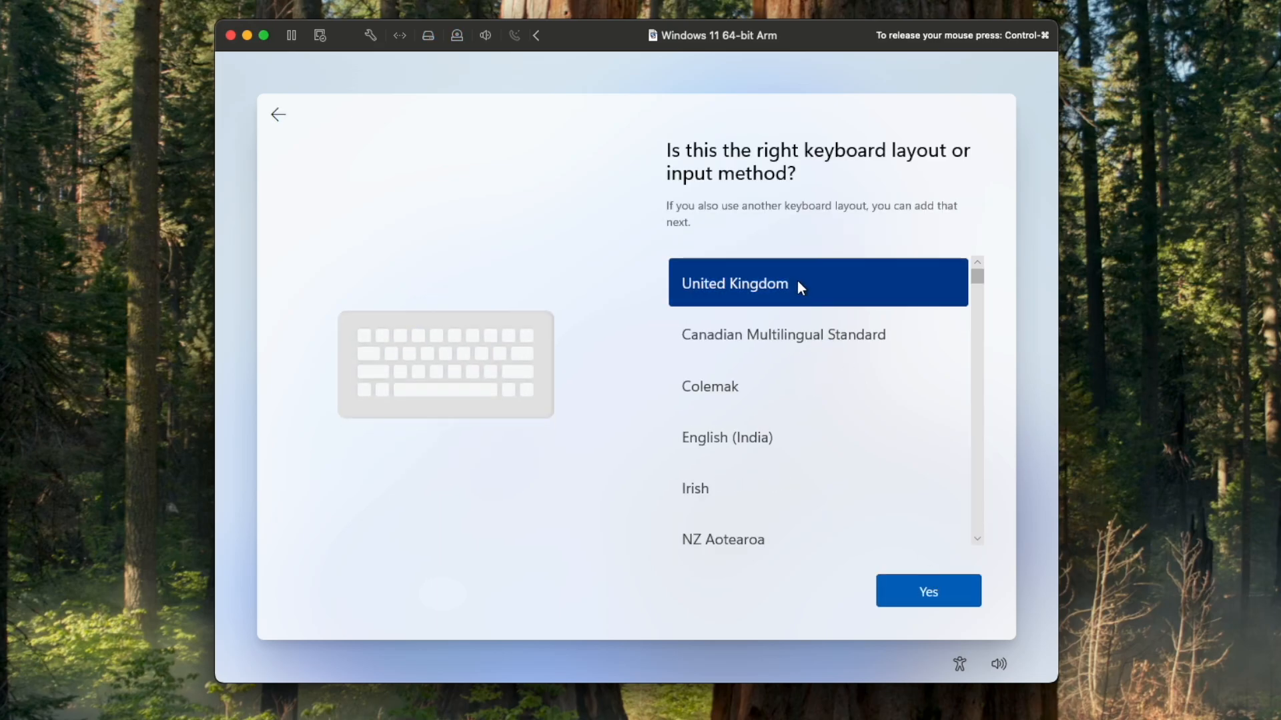
pyautogui.click(939, 602)
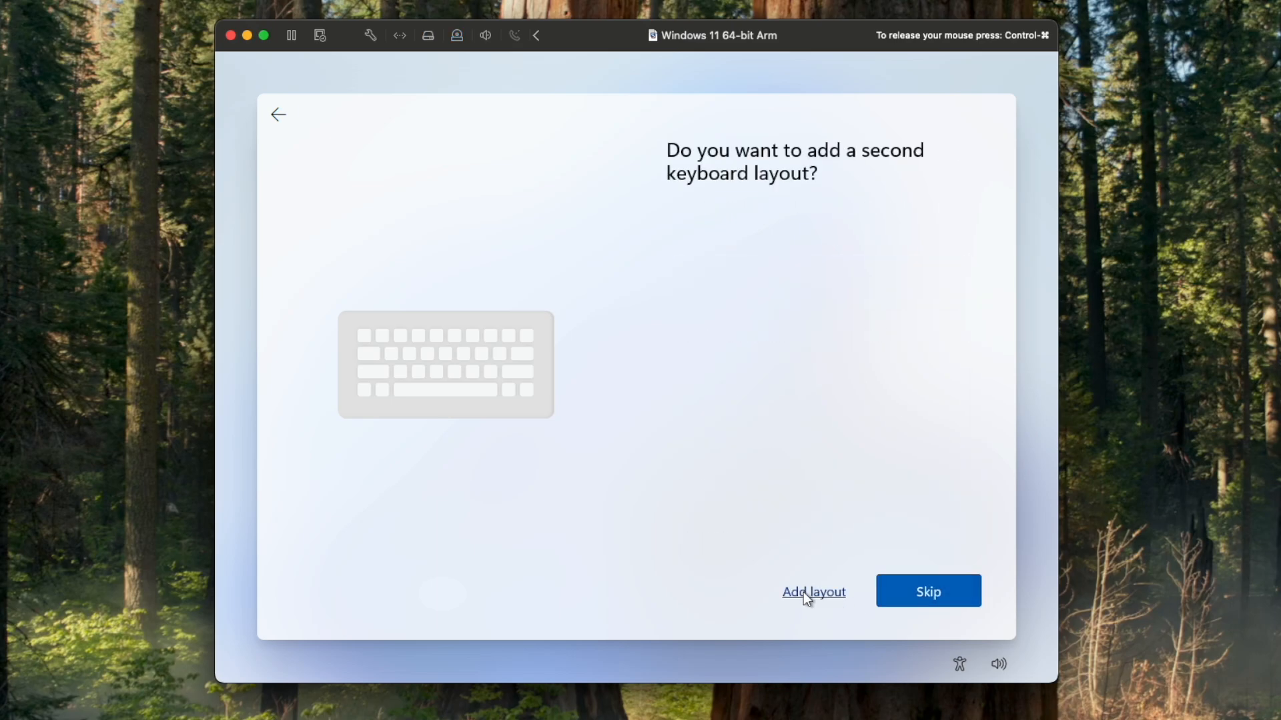
pyautogui.click(898, 596)
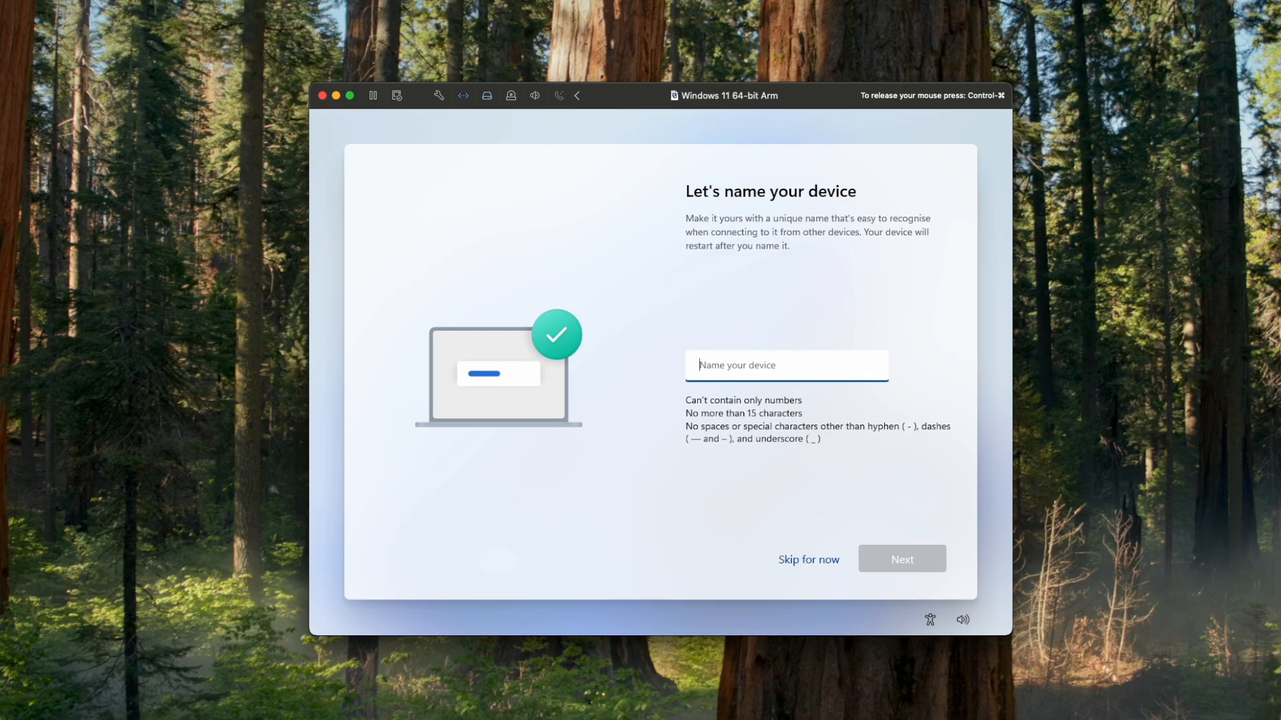
# - Enter 'Windows-VM' as the device name and continue
pyautogui.write('Windows V')
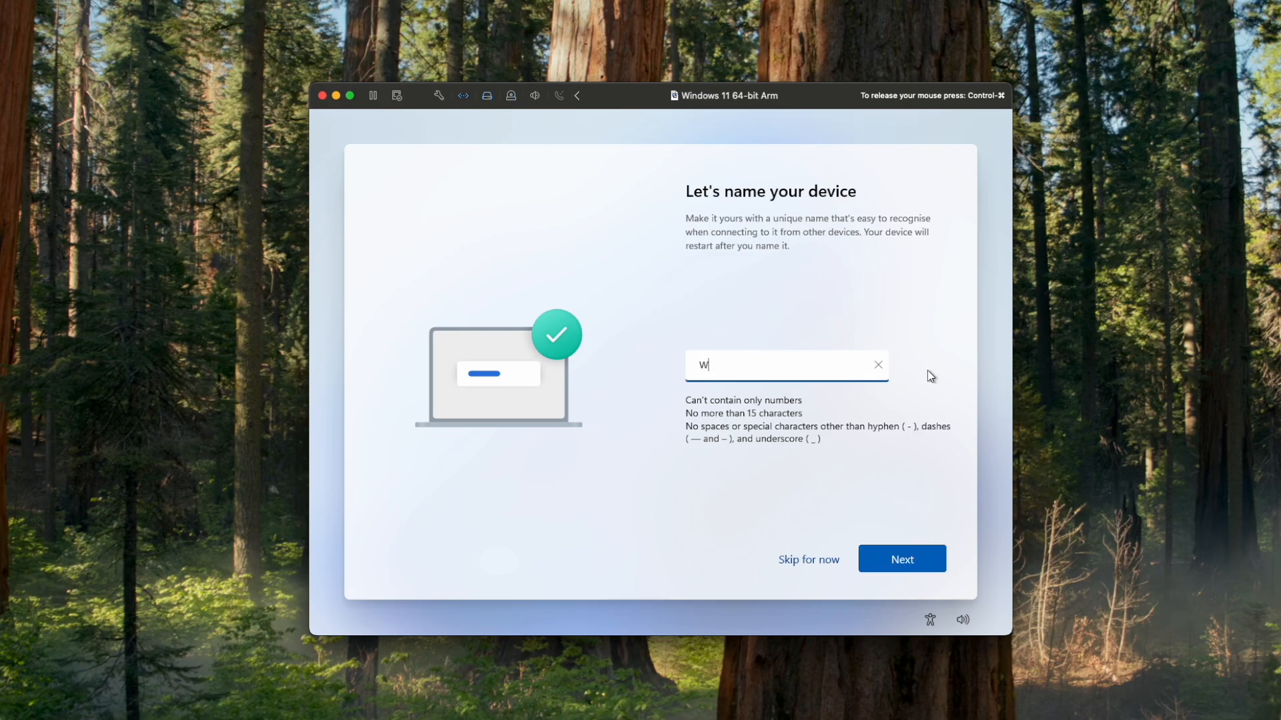
pyautogui.write('M')
pyautogui.press('Left')
pyautogui.press('Left')
pyautogui.press('BackSpace')
pyautogui.write('-')
pyautogui.click(813, 479)
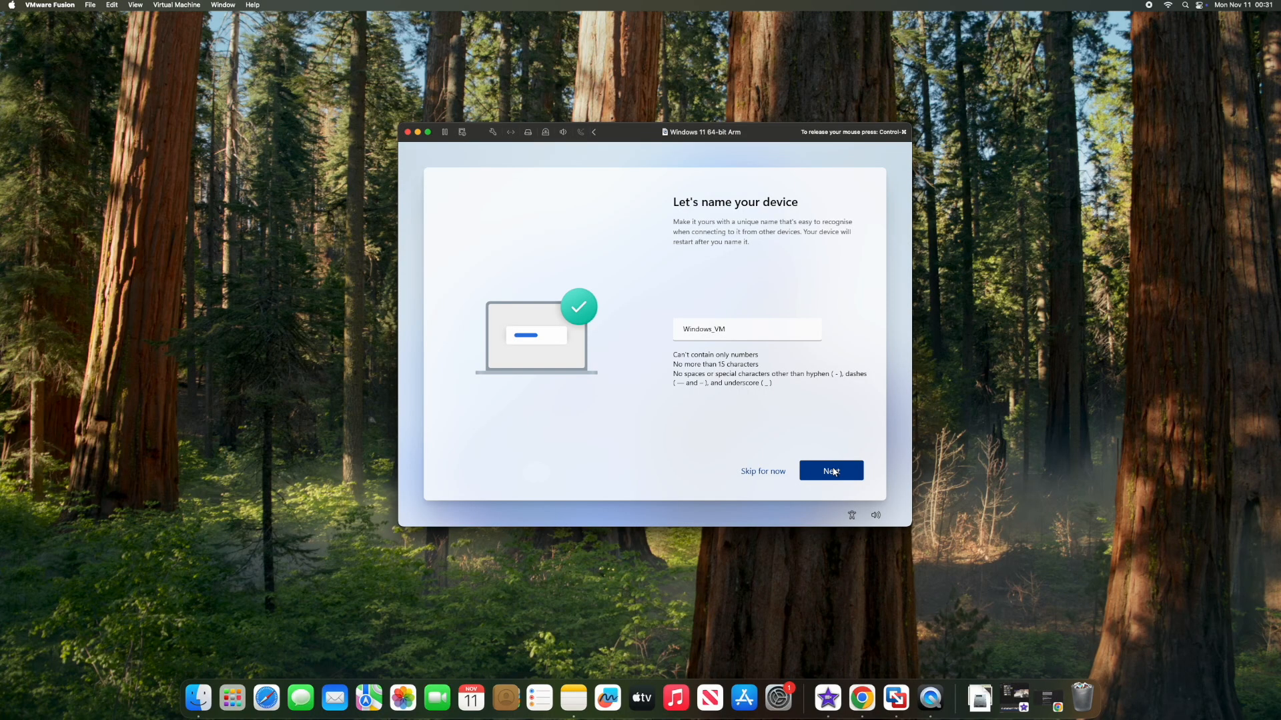
pyautogui.click(833, 471)
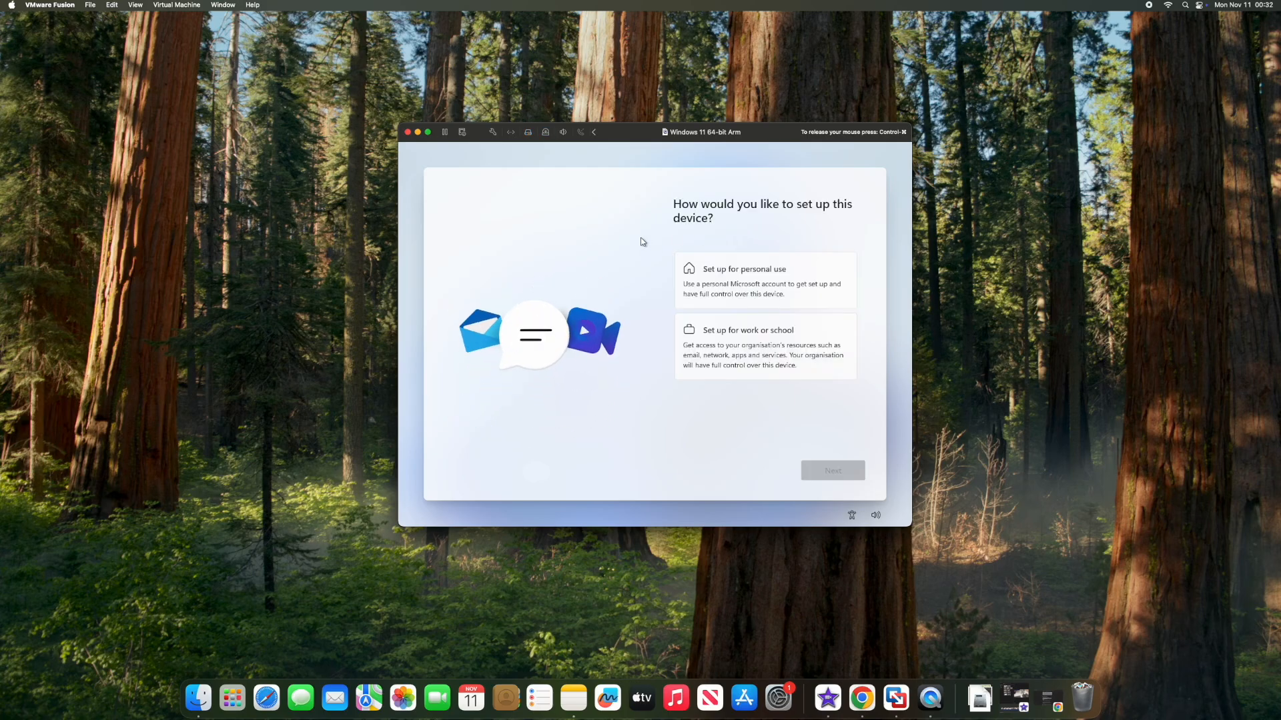
# - Choose to set up the device for personal use
pyautogui.click(734, 284)
pyautogui.press('Return')
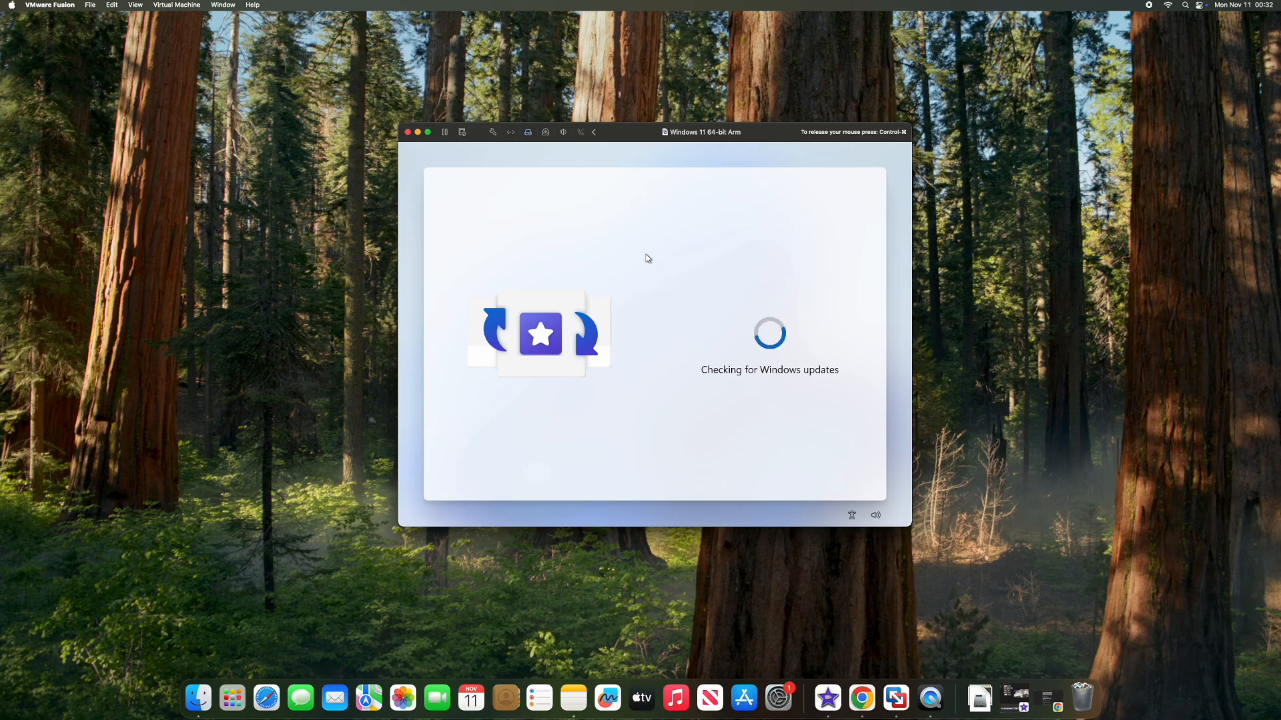
pyautogui.scroll(-4, 747, 346)
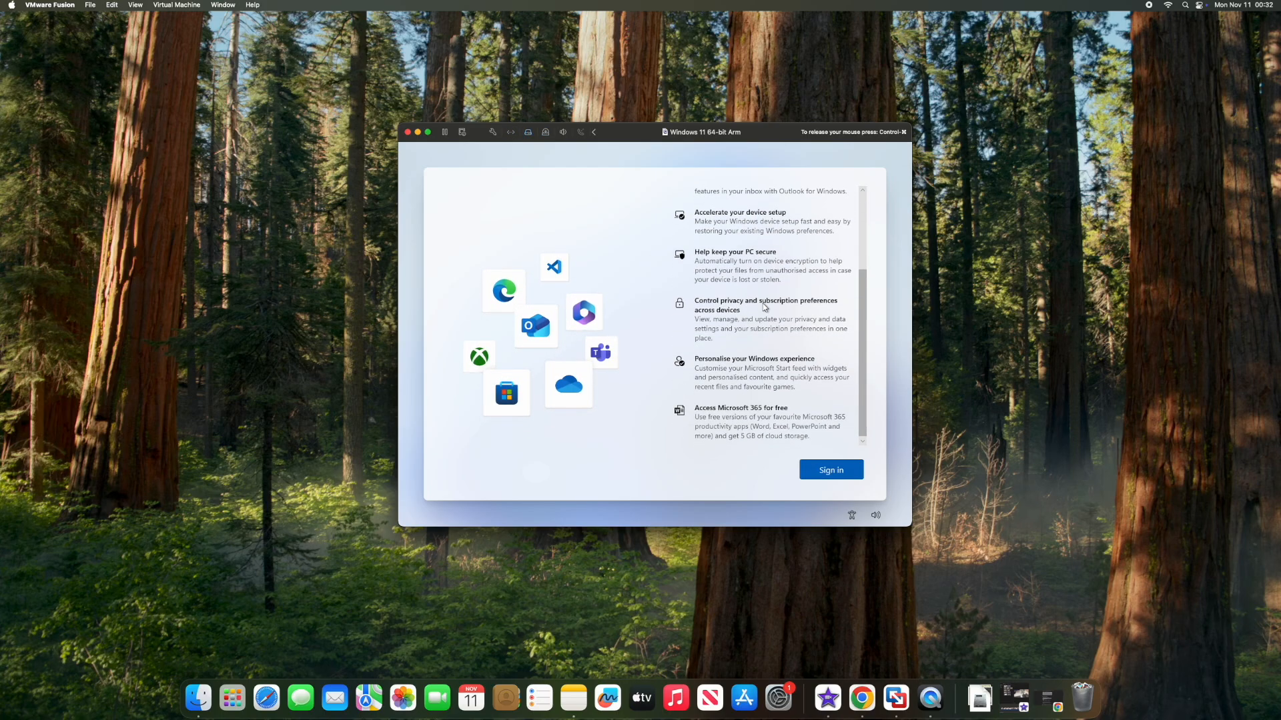
# - Disconnect the VM's network adapter and move past the Microsoft features overview
pyautogui.press('ctrl+super')
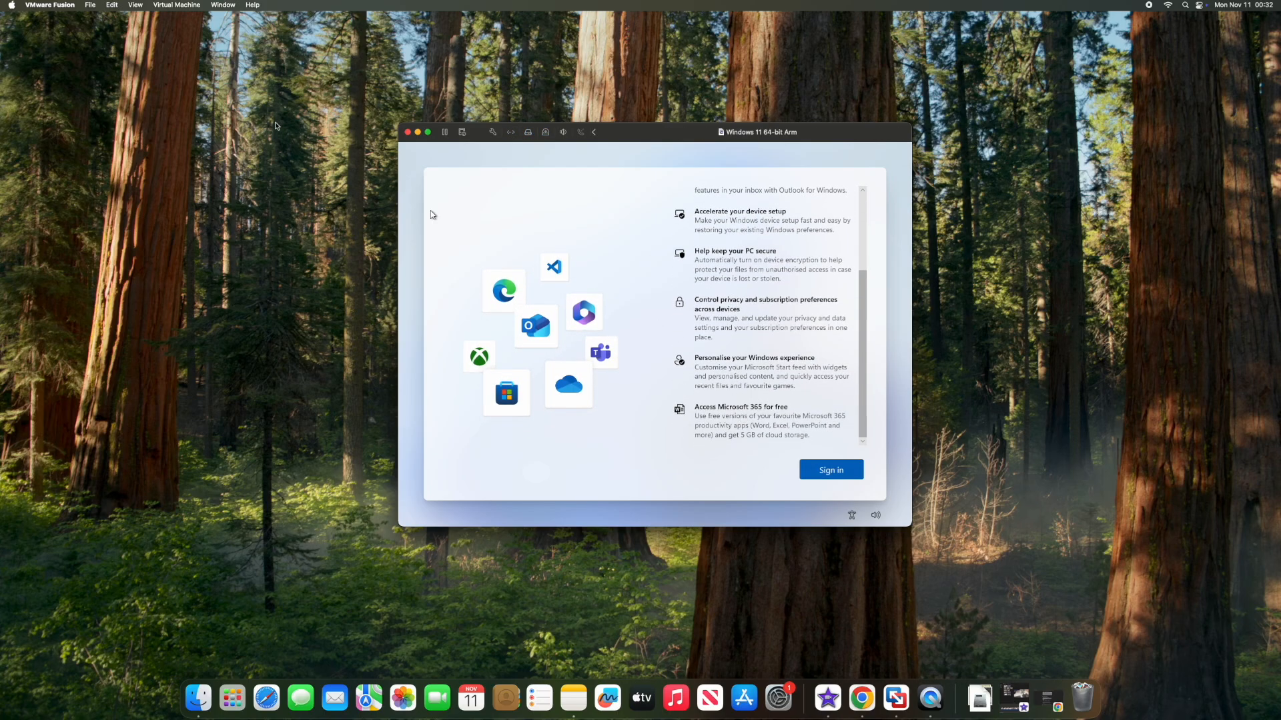
pyautogui.click(177, 5)
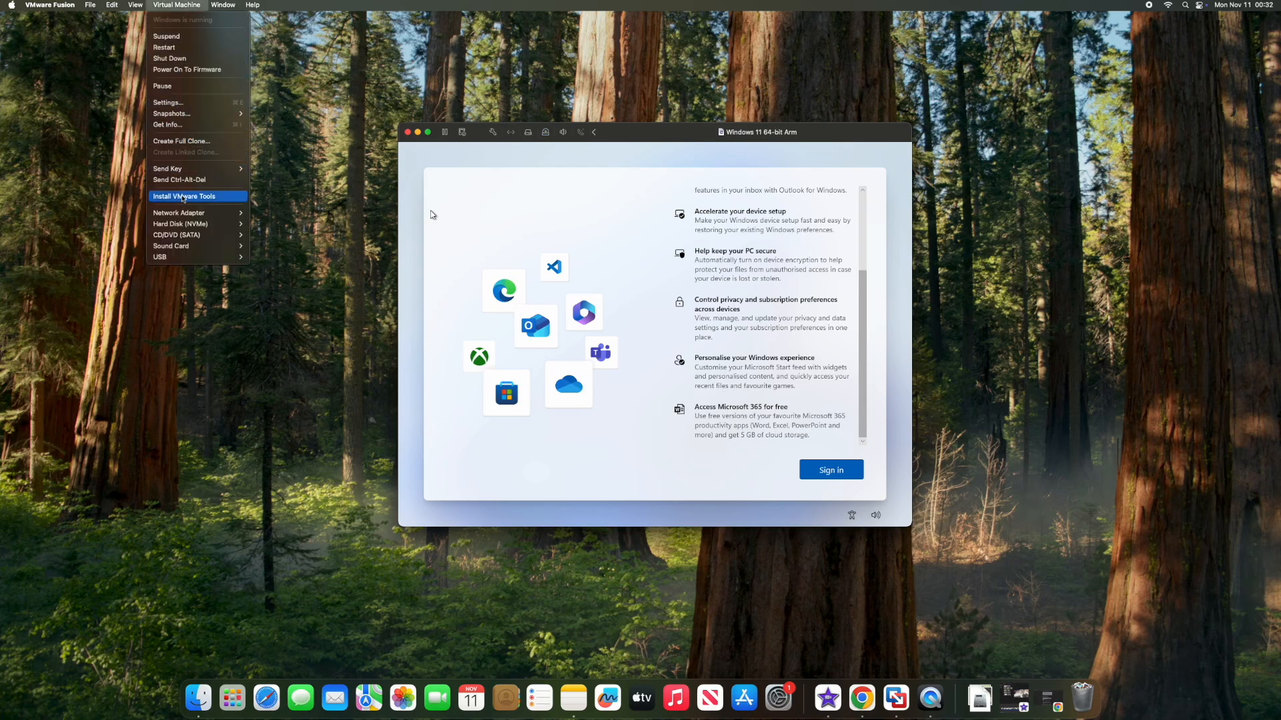
pyautogui.moveTo(184, 214)
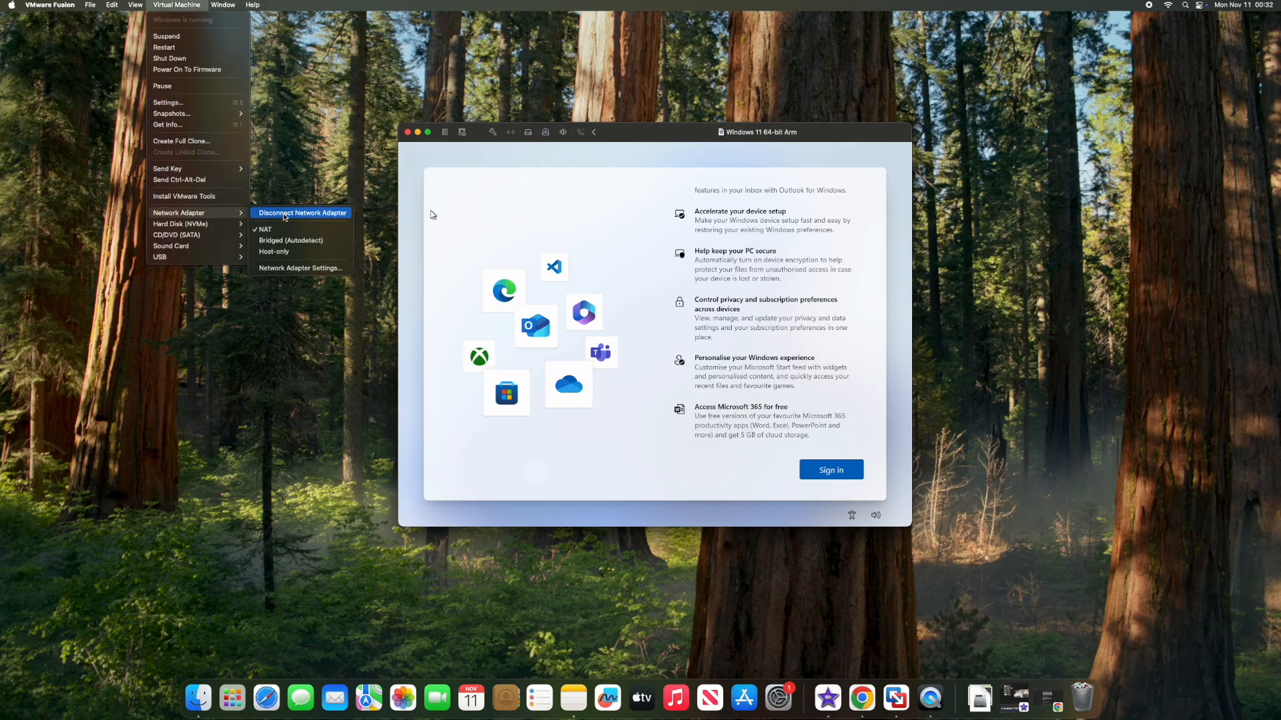
pyautogui.click(284, 213)
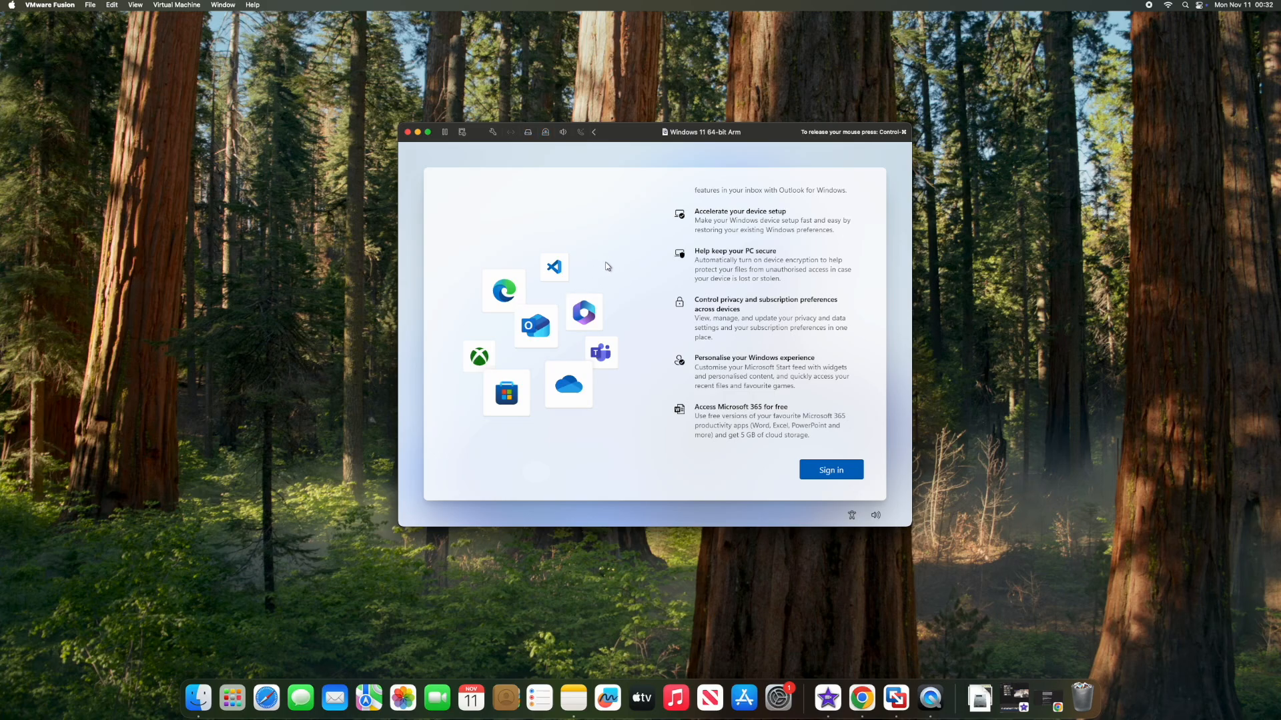
pyautogui.scroll(5, 736, 359)
pyautogui.scroll(-5, 754, 330)
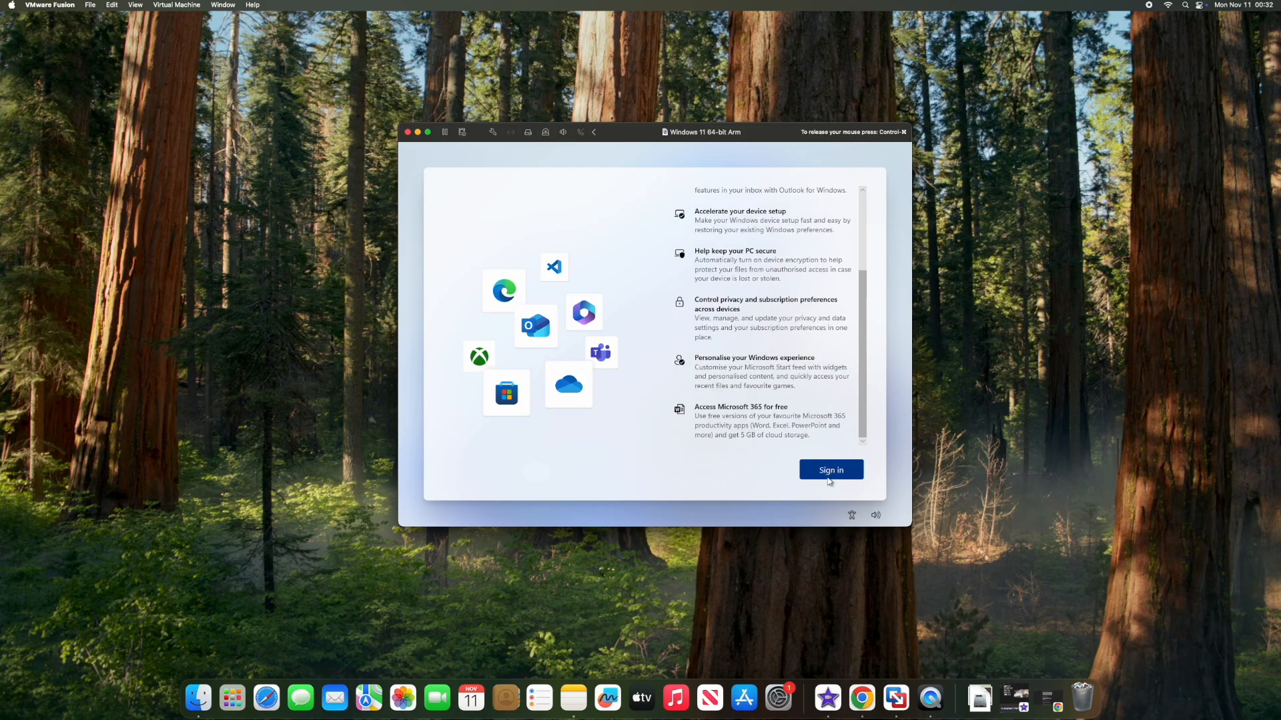
pyautogui.click(828, 476)
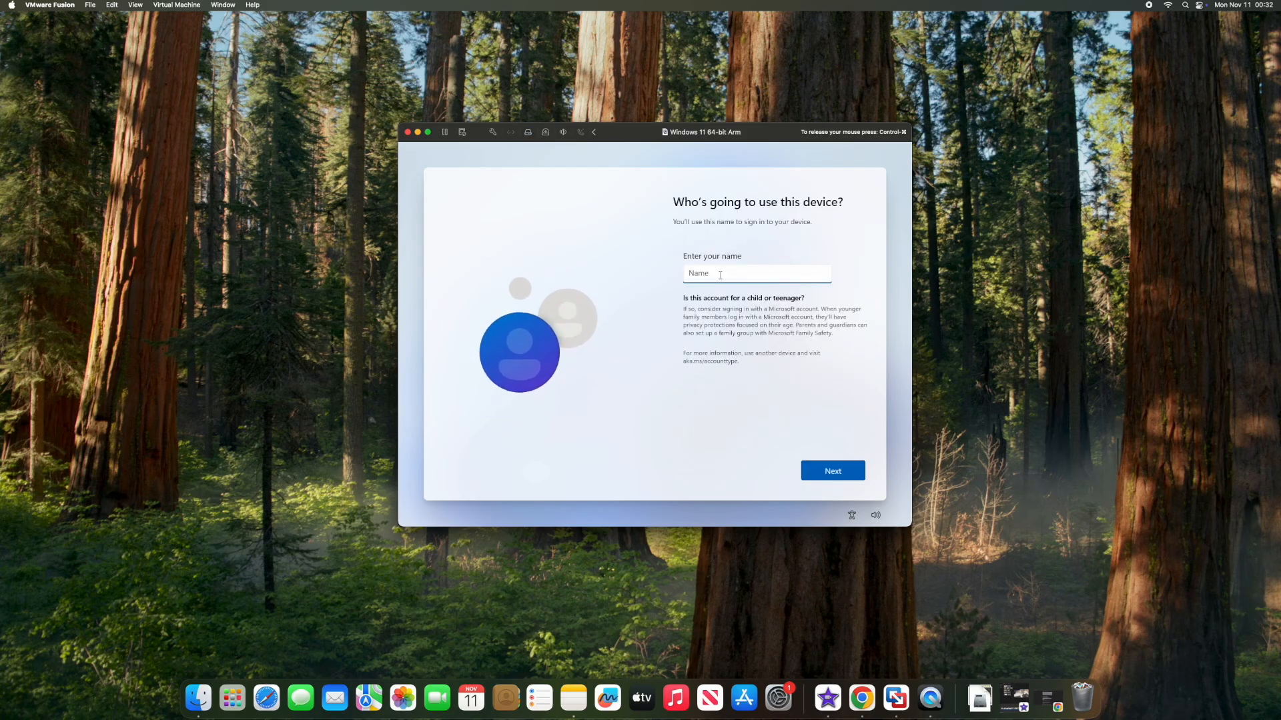
# - Check the network adapter menu, then continue with a local account name and blank password
pyautogui.press('ctrl+super')
pyautogui.click(177, 5)
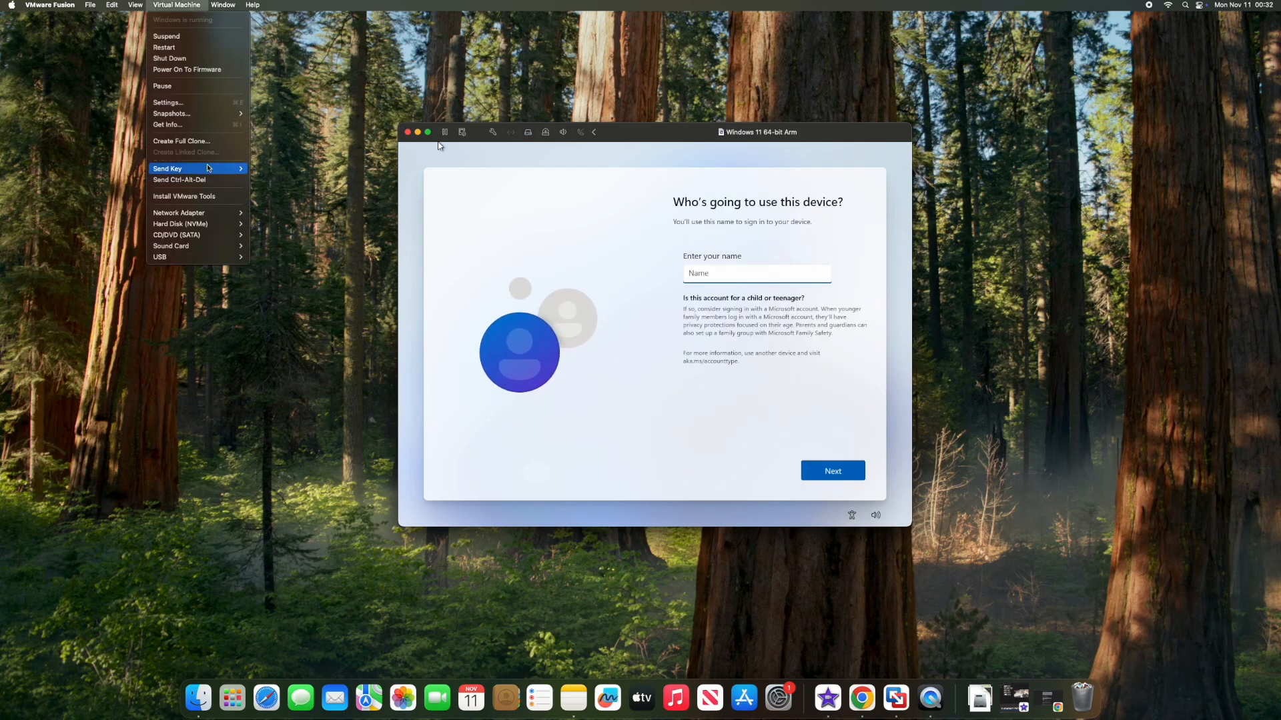
pyautogui.moveTo(200, 213)
pyautogui.click(273, 213)
pyautogui.click(638, 253)
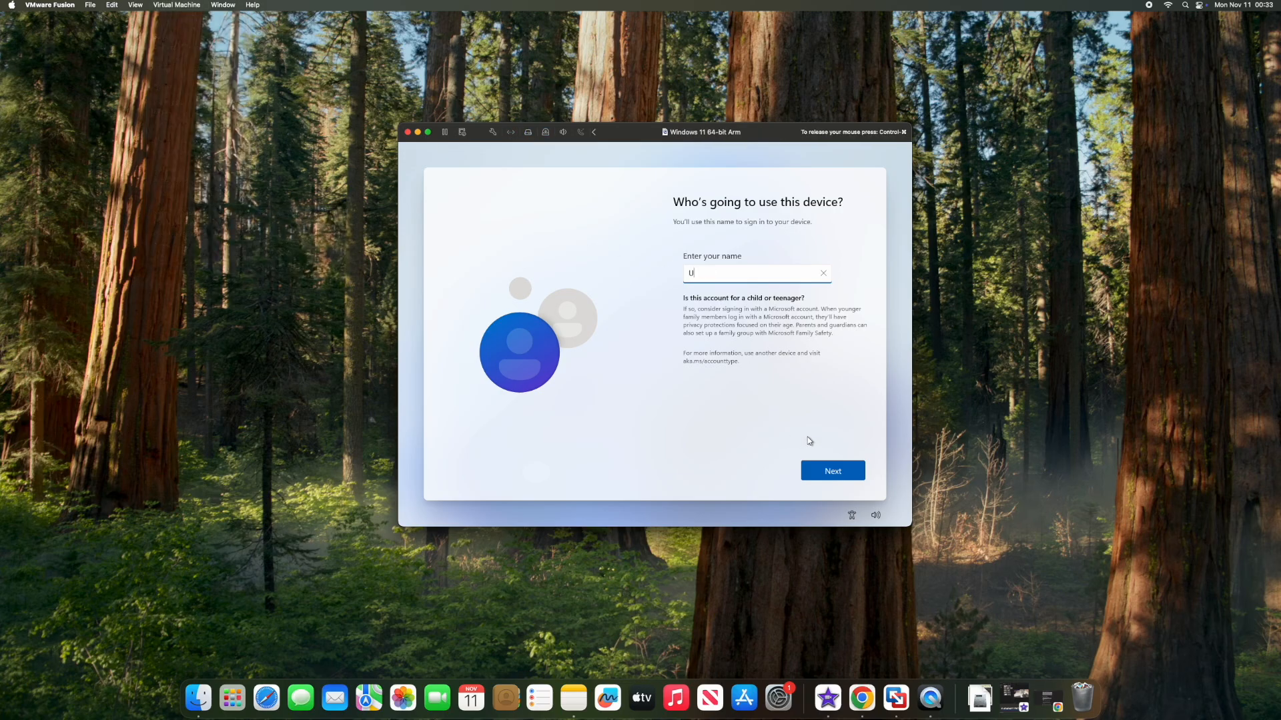
pyautogui.click(827, 471)
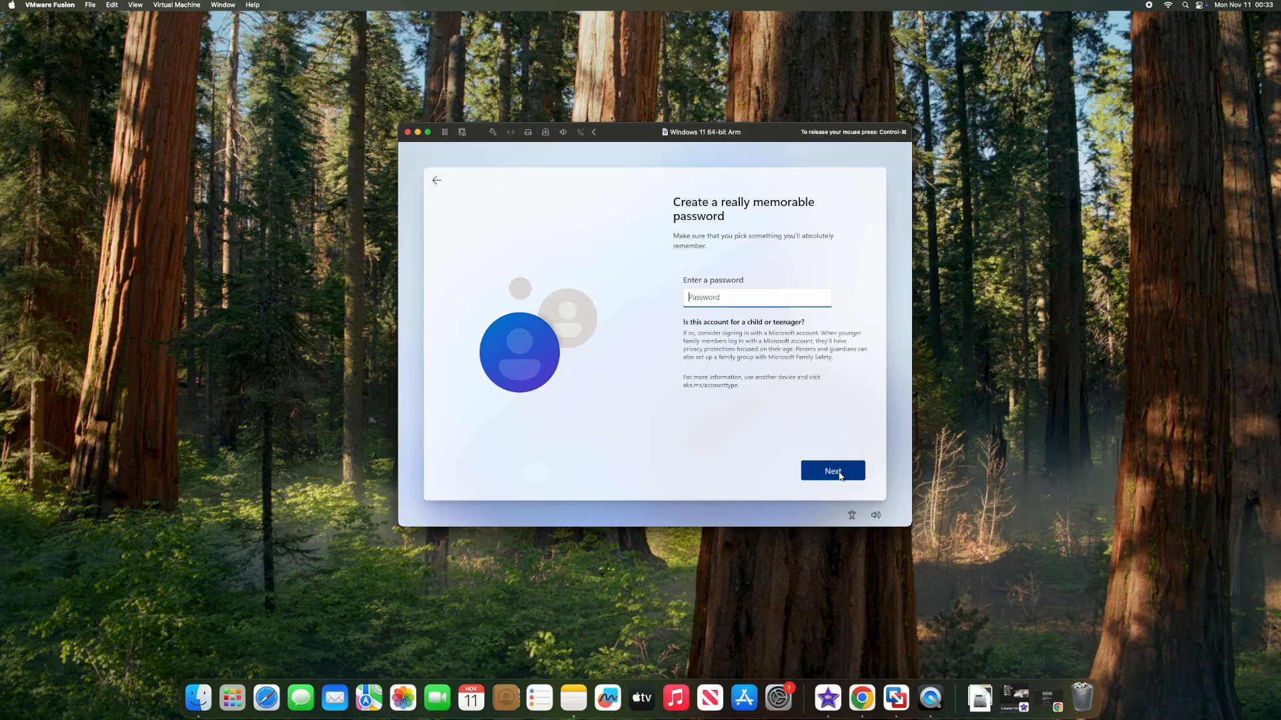
pyautogui.click(805, 470)
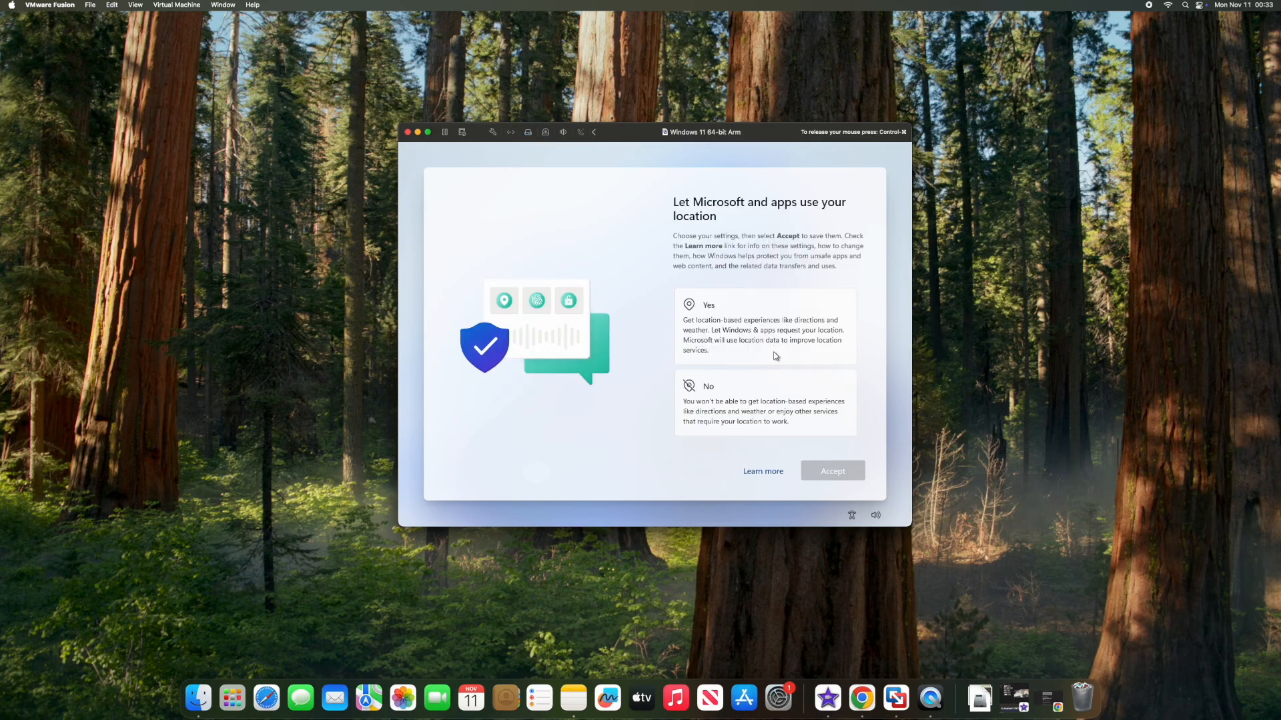
# - Decline location access and Find my device
pyautogui.click(749, 414)
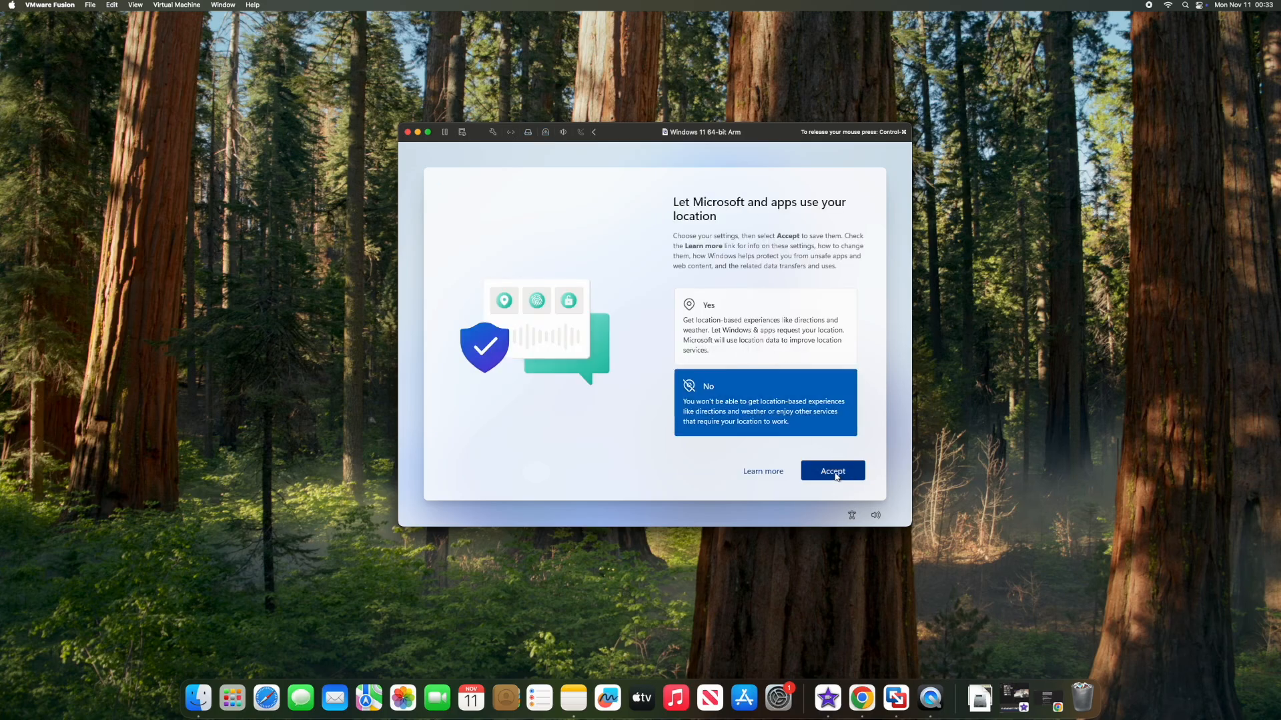
pyautogui.click(835, 475)
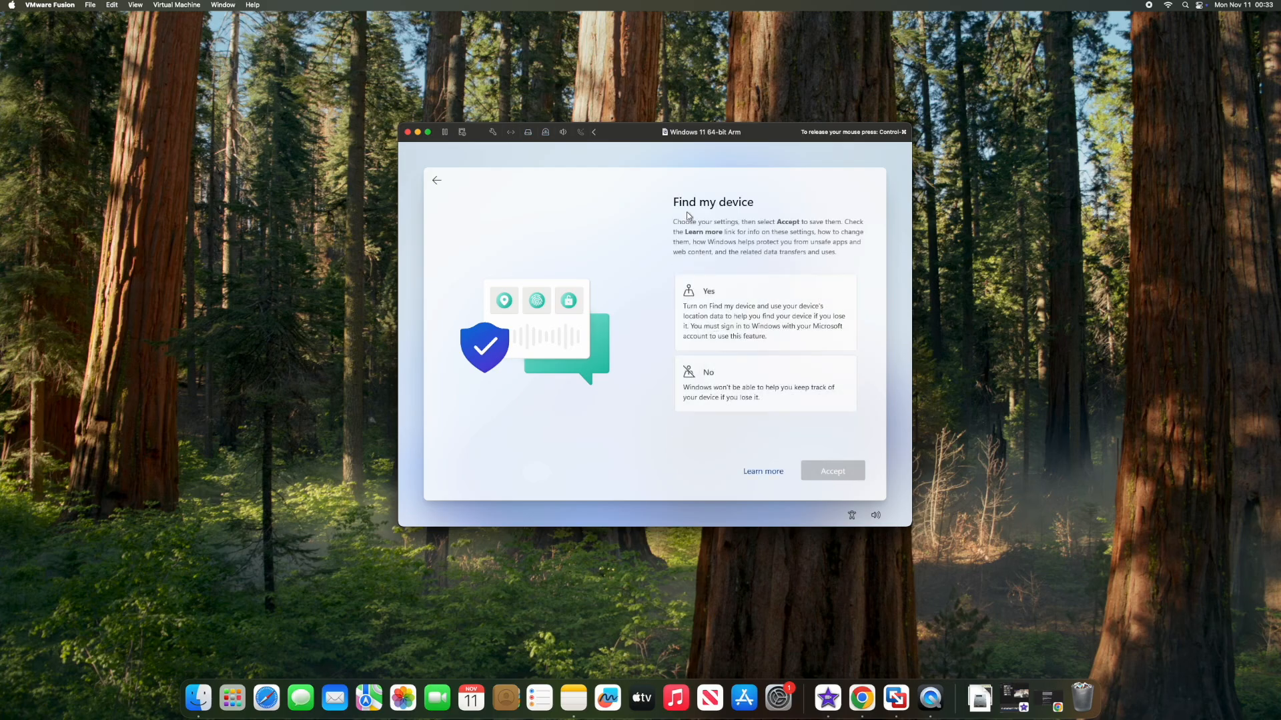
pyautogui.click(753, 385)
pyautogui.click(835, 474)
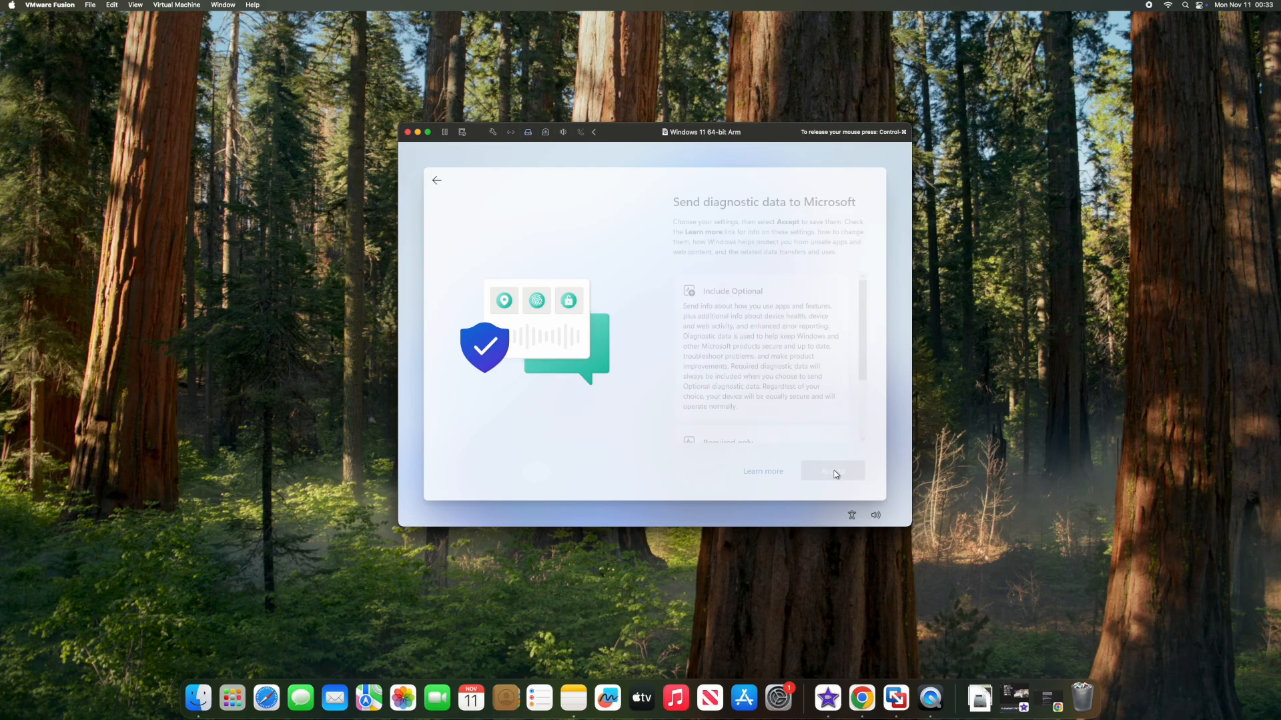
# - Limit diagnostic data to Required only
pyautogui.scroll(-3, 783, 326)
pyautogui.scroll(2, 761, 333)
pyautogui.scroll(-3, 755, 318)
pyautogui.click(754, 379)
pyautogui.scroll(3, 752, 362)
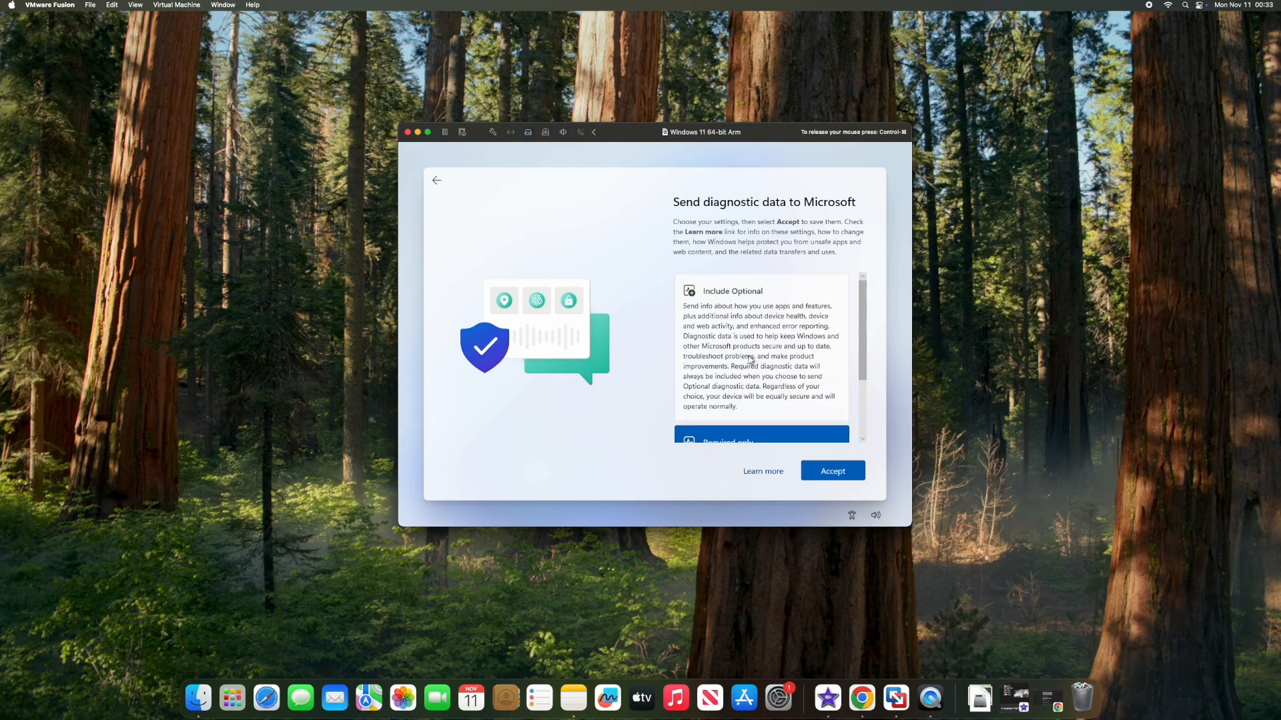
pyautogui.click(752, 362)
pyautogui.scroll(-3, 753, 363)
pyautogui.scroll(3, 725, 324)
pyautogui.scroll(-3, 747, 347)
pyautogui.click(784, 389)
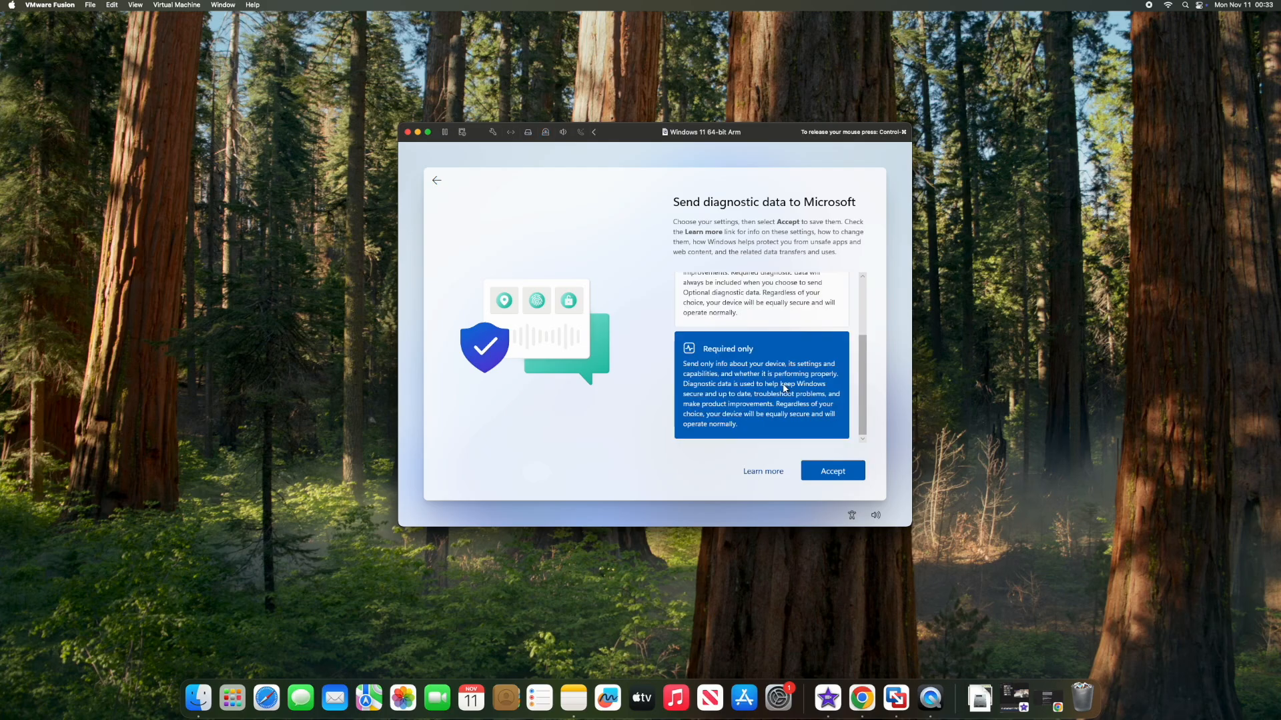
pyautogui.click(849, 472)
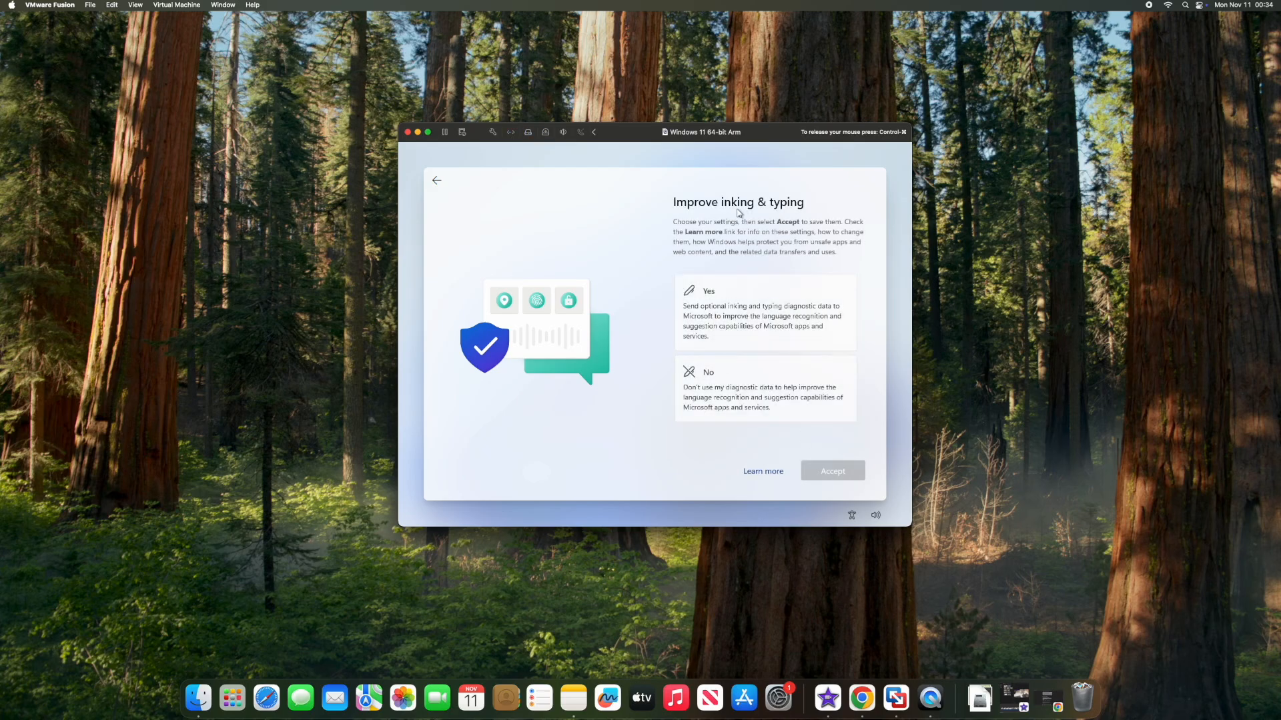
# - Decline inking and typing data and tailored experiences
pyautogui.click(750, 382)
pyautogui.click(832, 472)
pyautogui.click(785, 424)
pyautogui.click(831, 473)
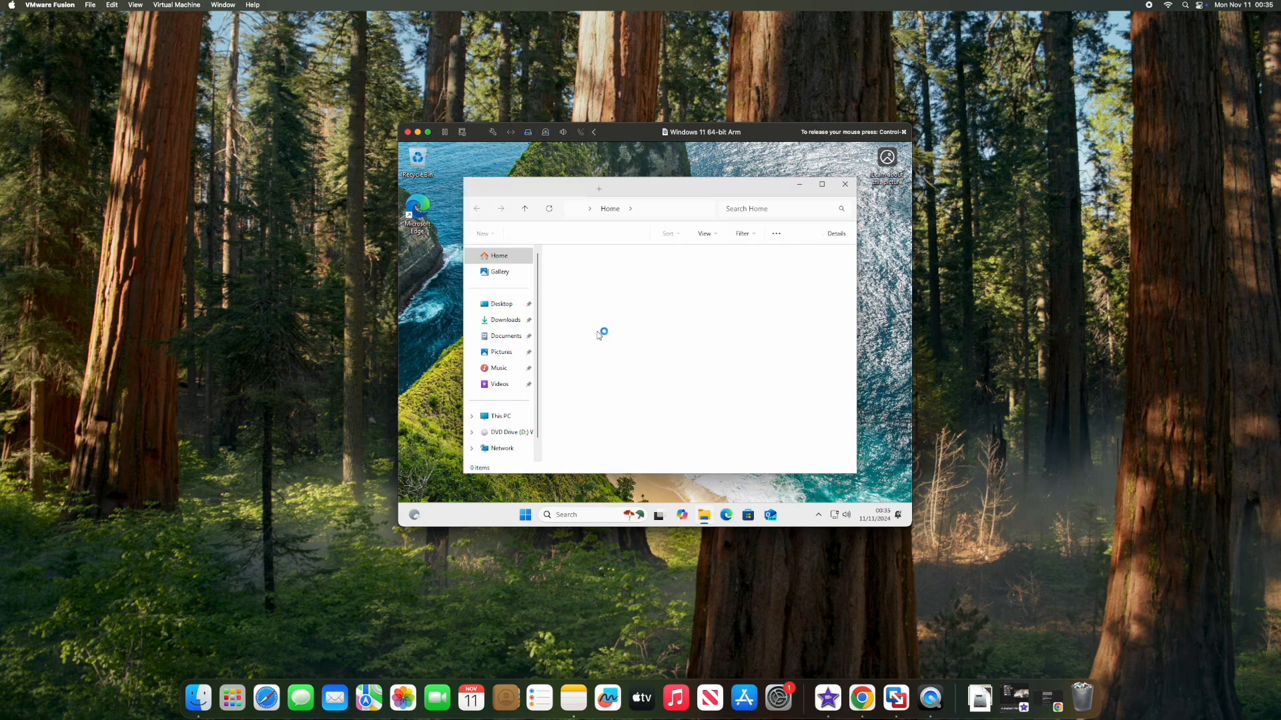
# - Close the File Explorer window on the Windows desktop
pyautogui.click(577, 189)
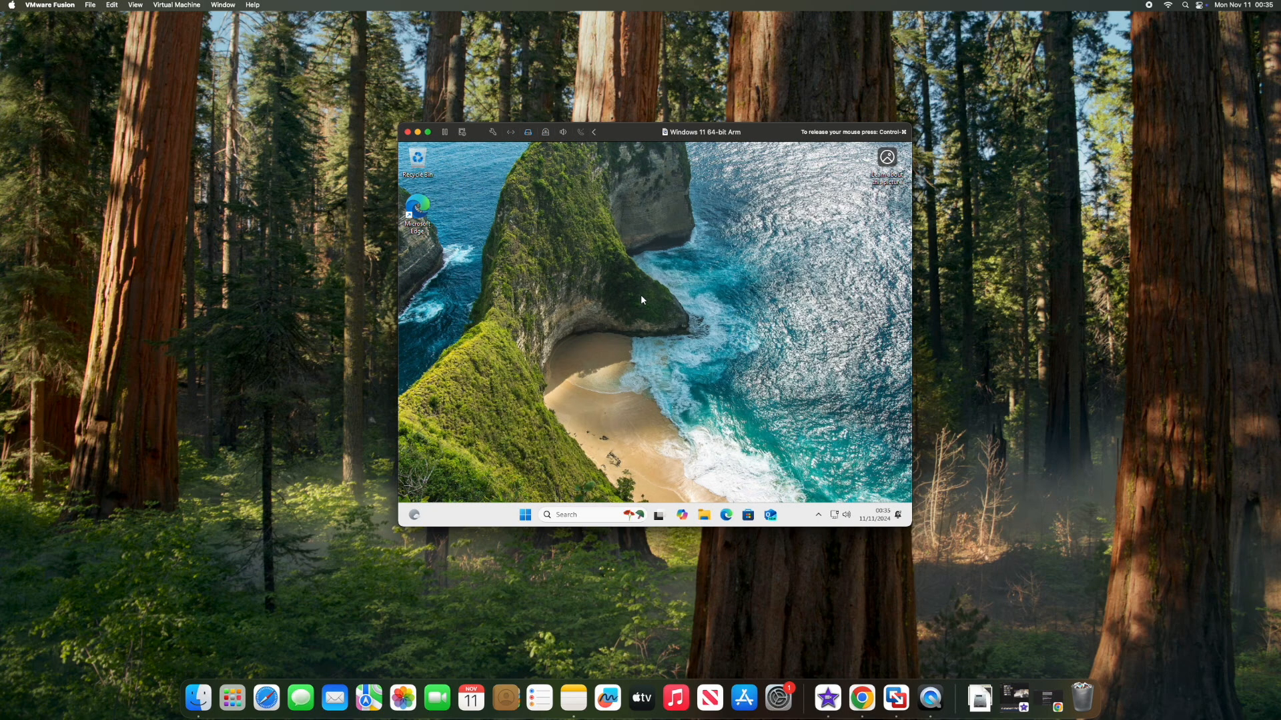
pyautogui.press('ctrl+super')
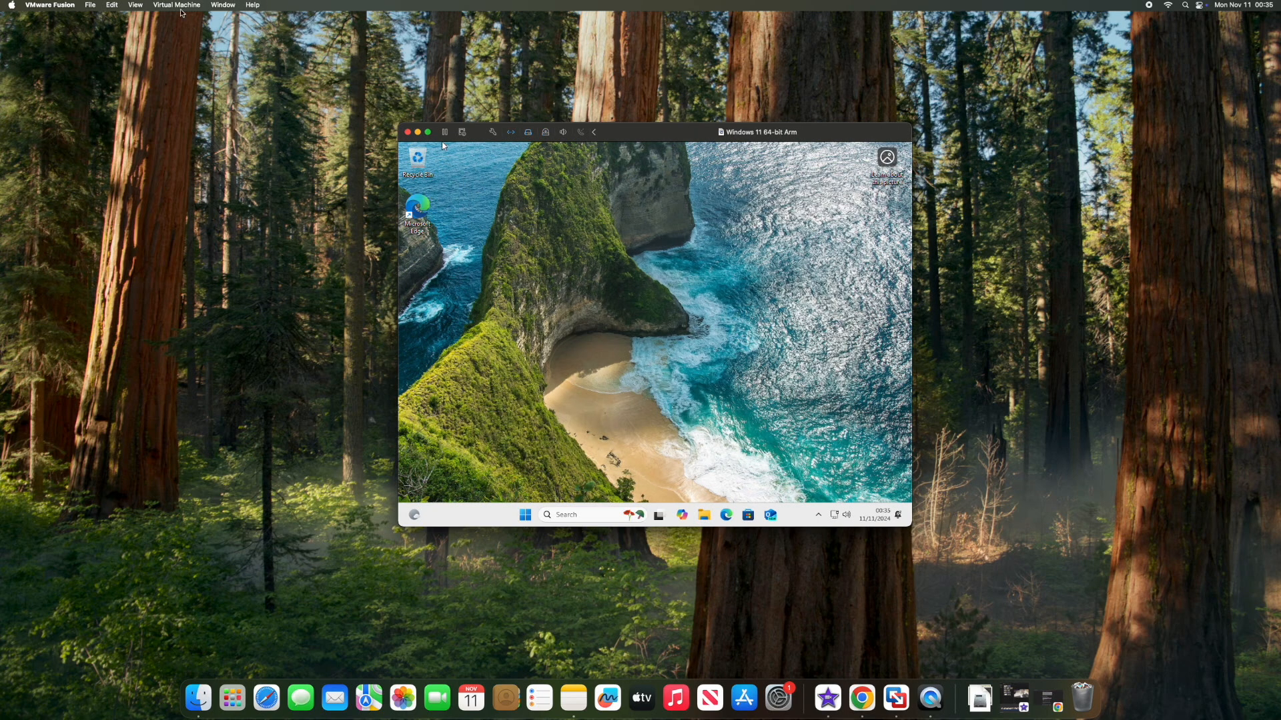
pyautogui.click(175, 5)
pyautogui.click(174, 6)
pyautogui.click(477, 179)
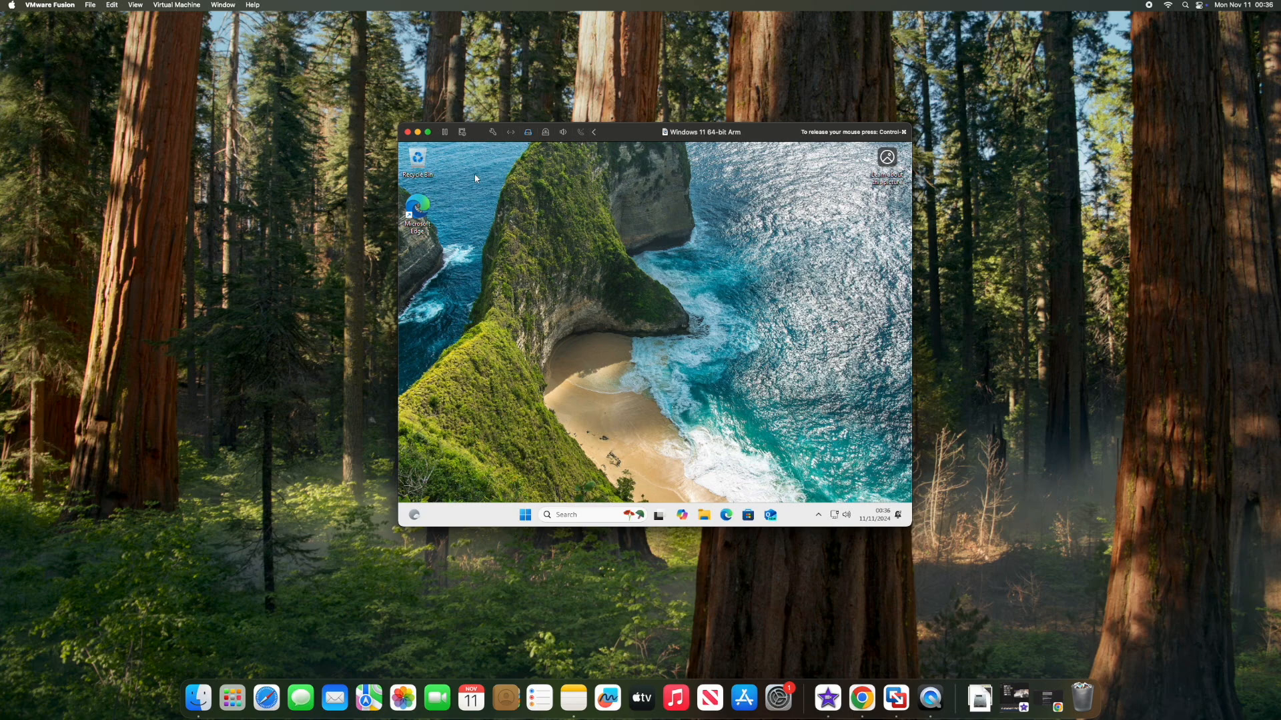
pyautogui.press('ctrl+super')
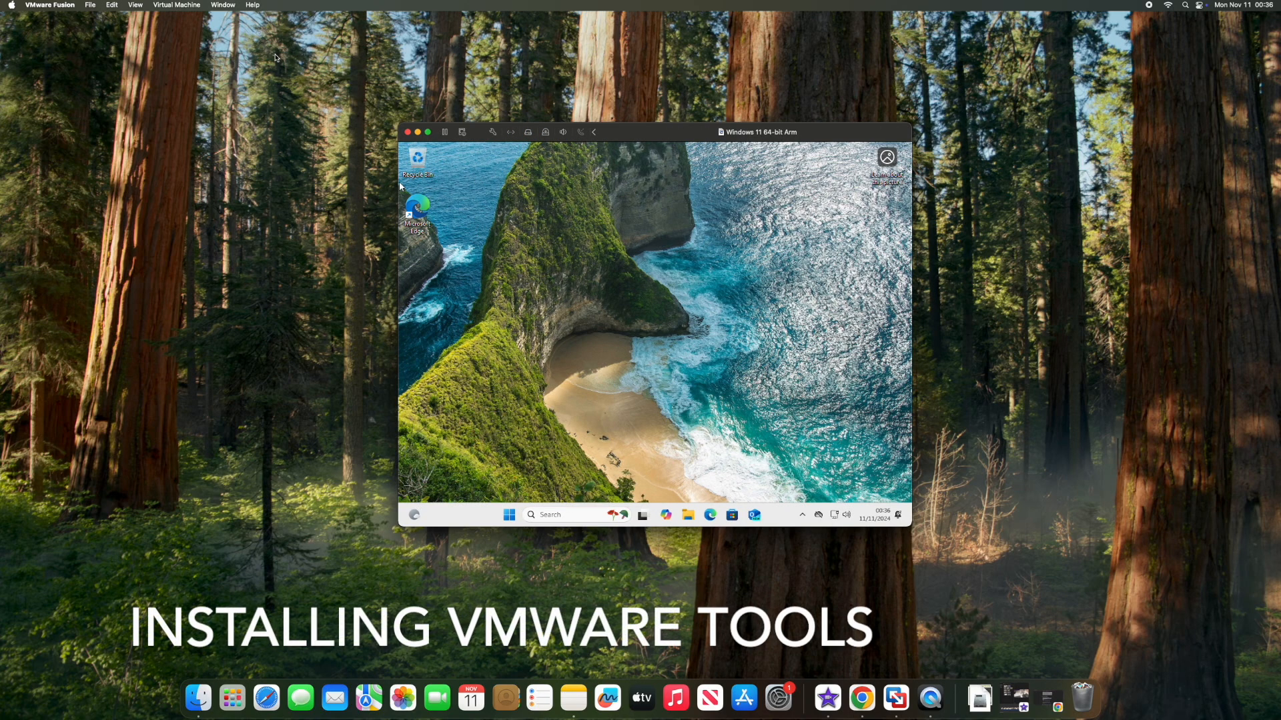
# - Insert the VMware Tools disc and run its setup, allowing the installer to make changes
pyautogui.click(177, 5)
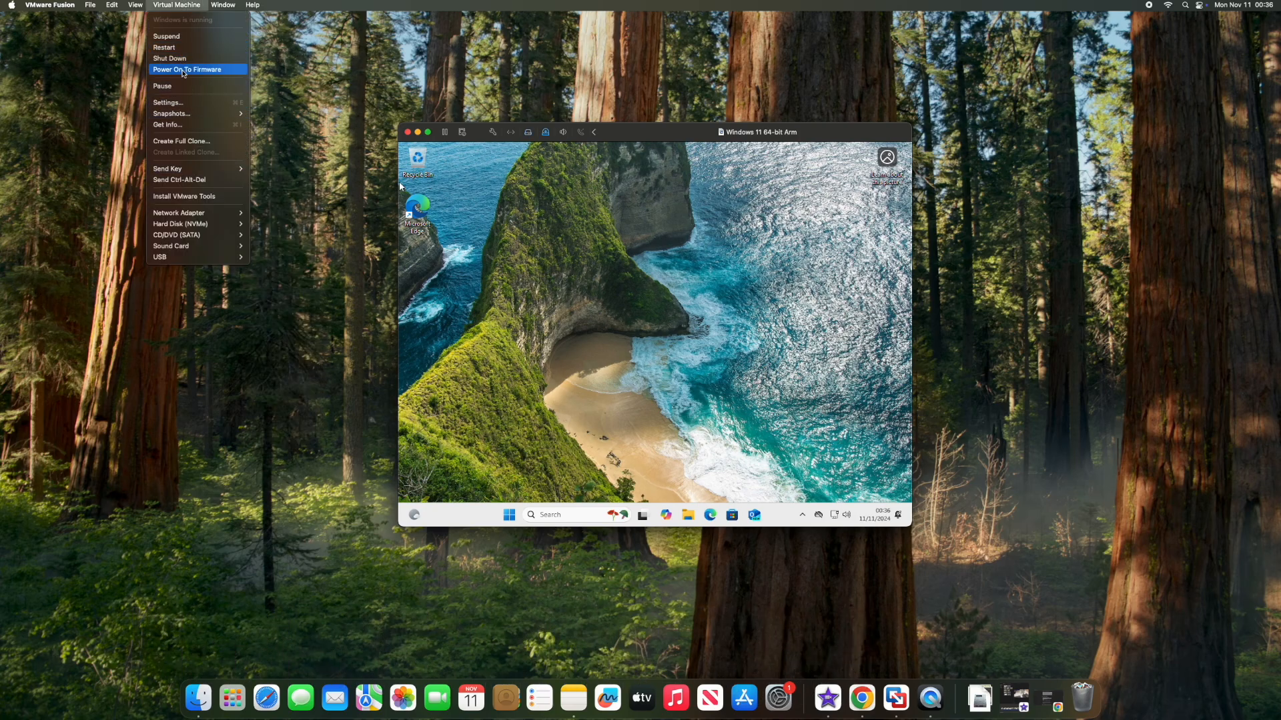
pyautogui.click(196, 199)
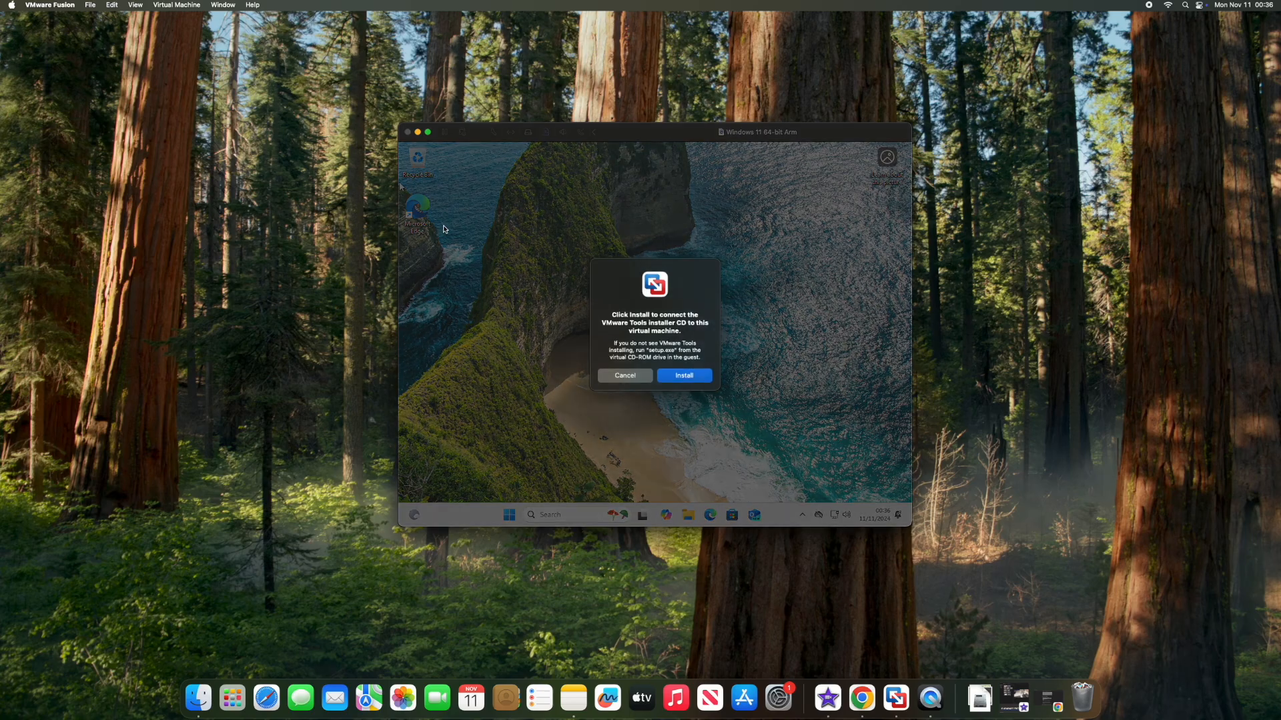
pyautogui.click(681, 378)
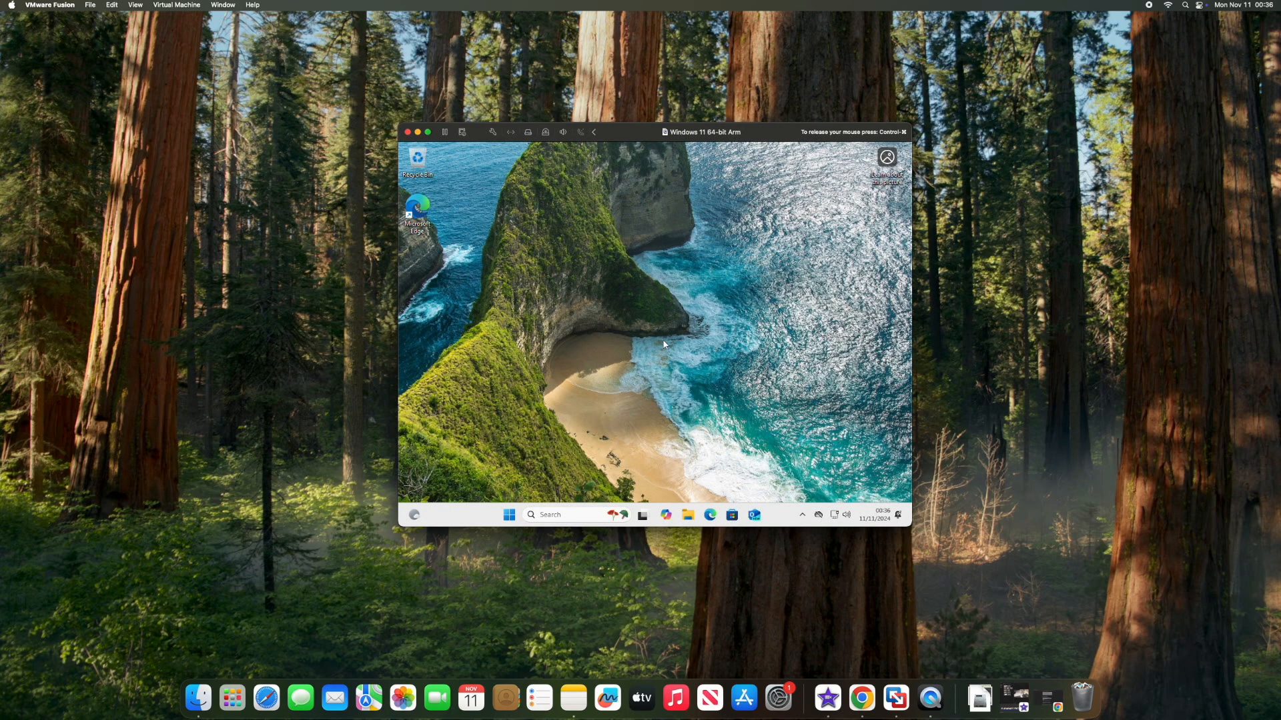
pyautogui.click(770, 478)
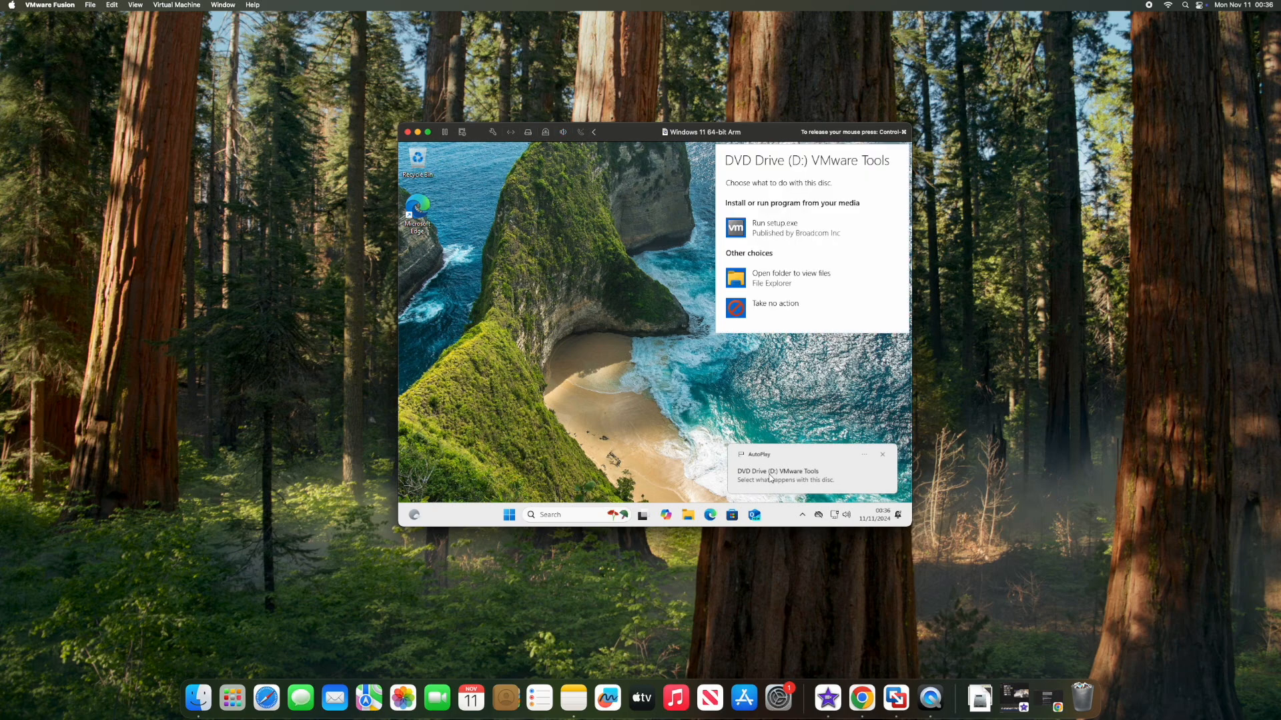
pyautogui.click(771, 230)
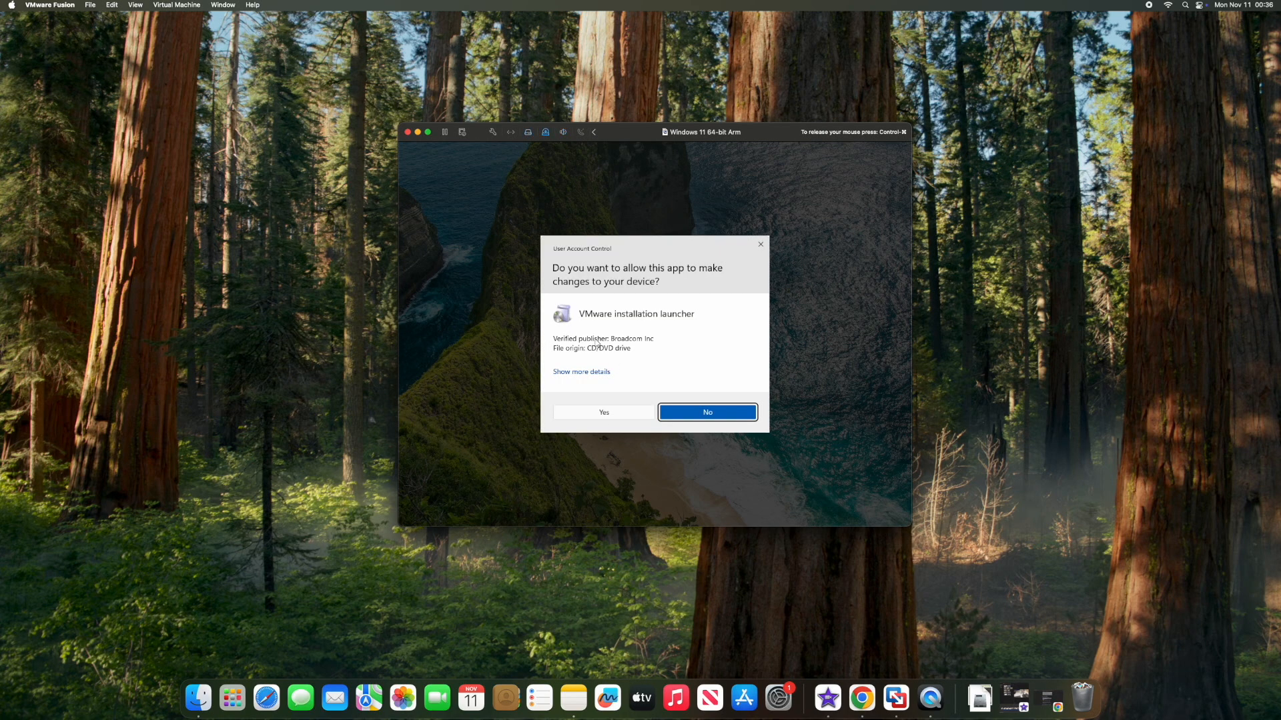
pyautogui.click(604, 411)
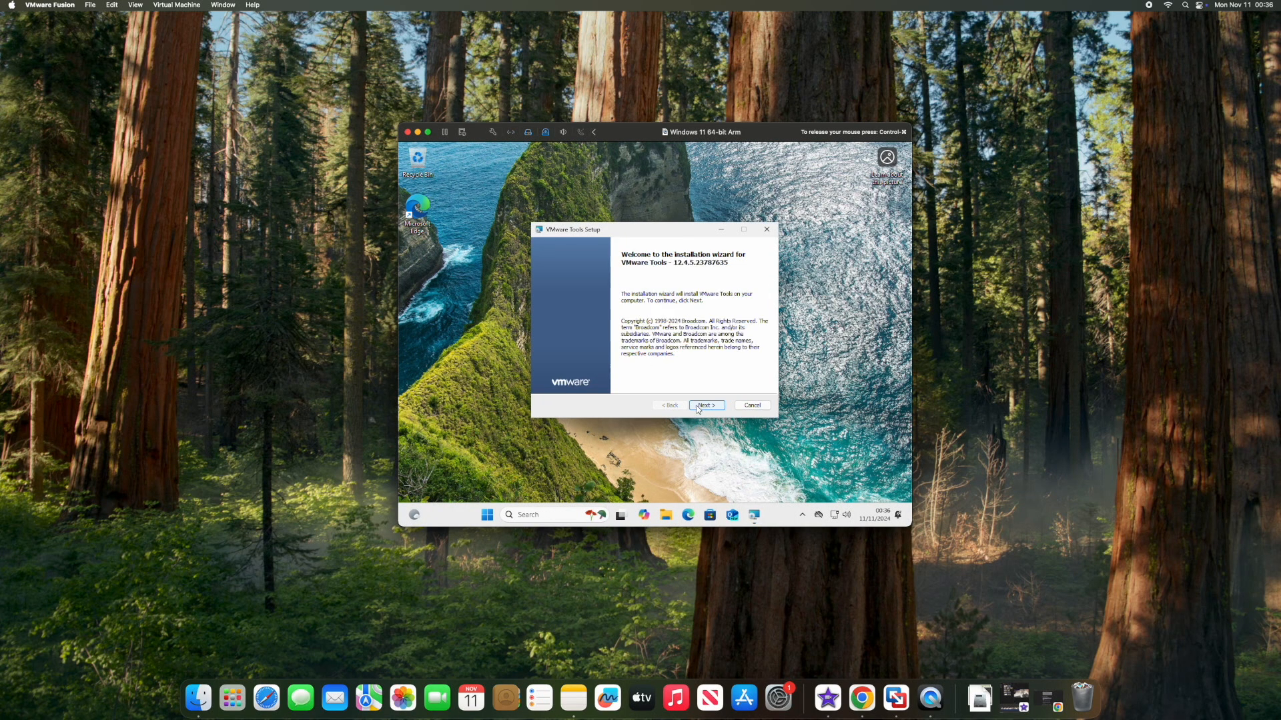
# - Complete a Typical VMware Tools installation and restart Windows
pyautogui.click(701, 407)
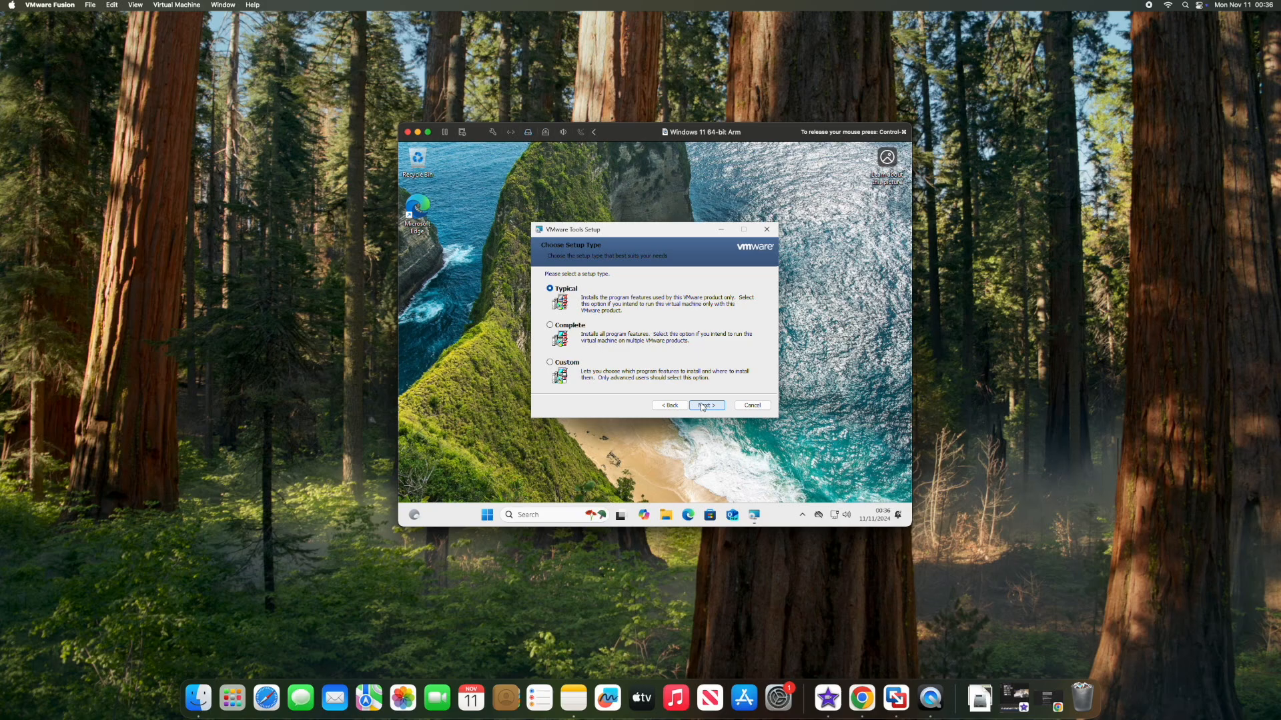
pyautogui.click(702, 407)
pyautogui.click(696, 405)
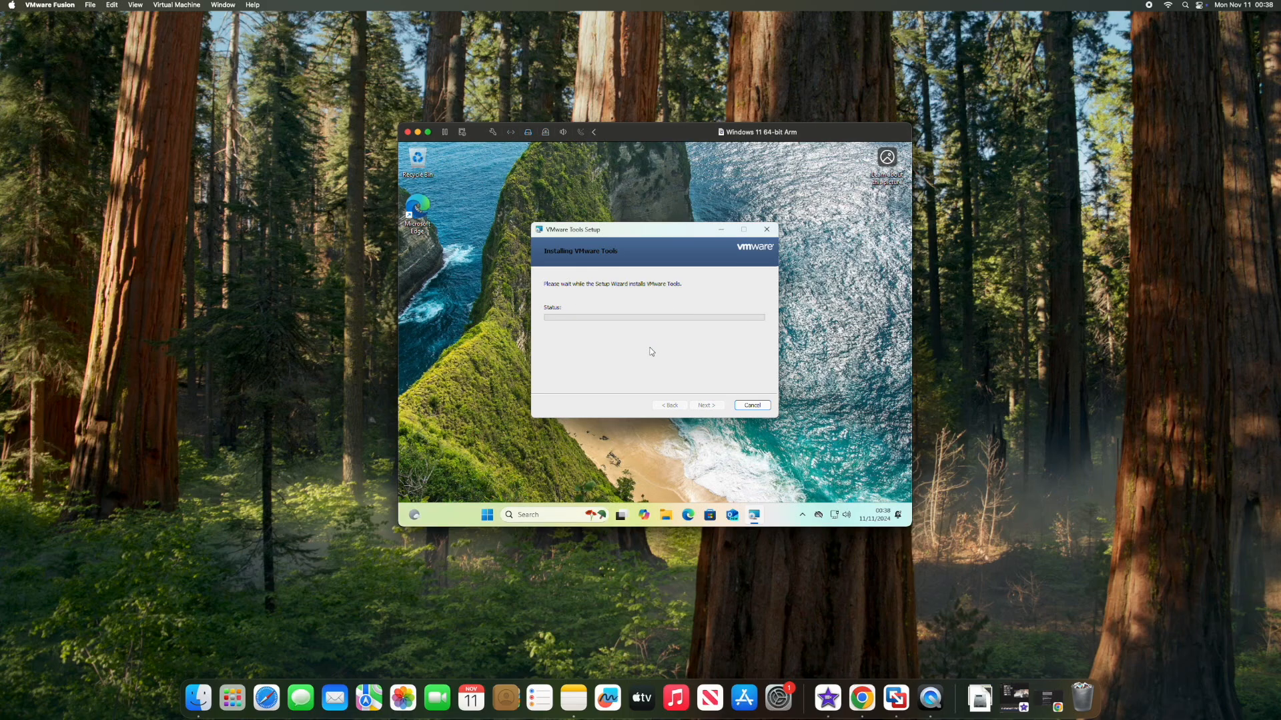
pyautogui.click(706, 405)
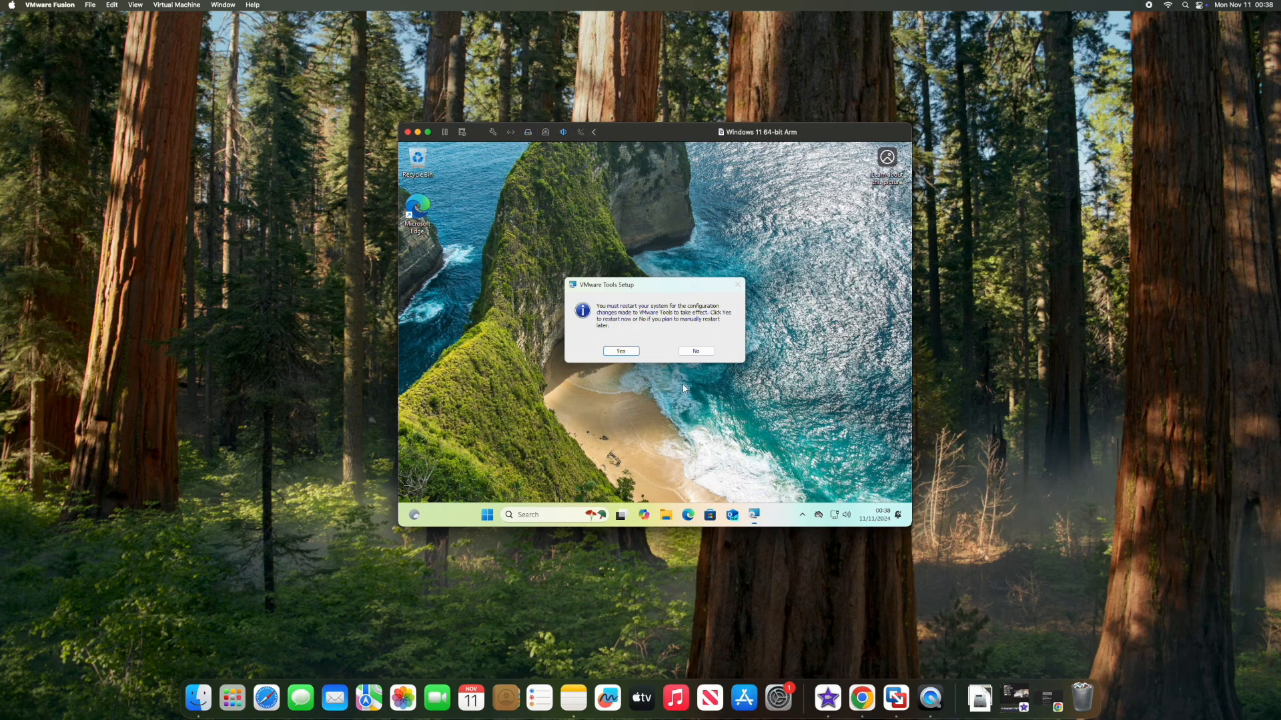
pyautogui.click(621, 351)
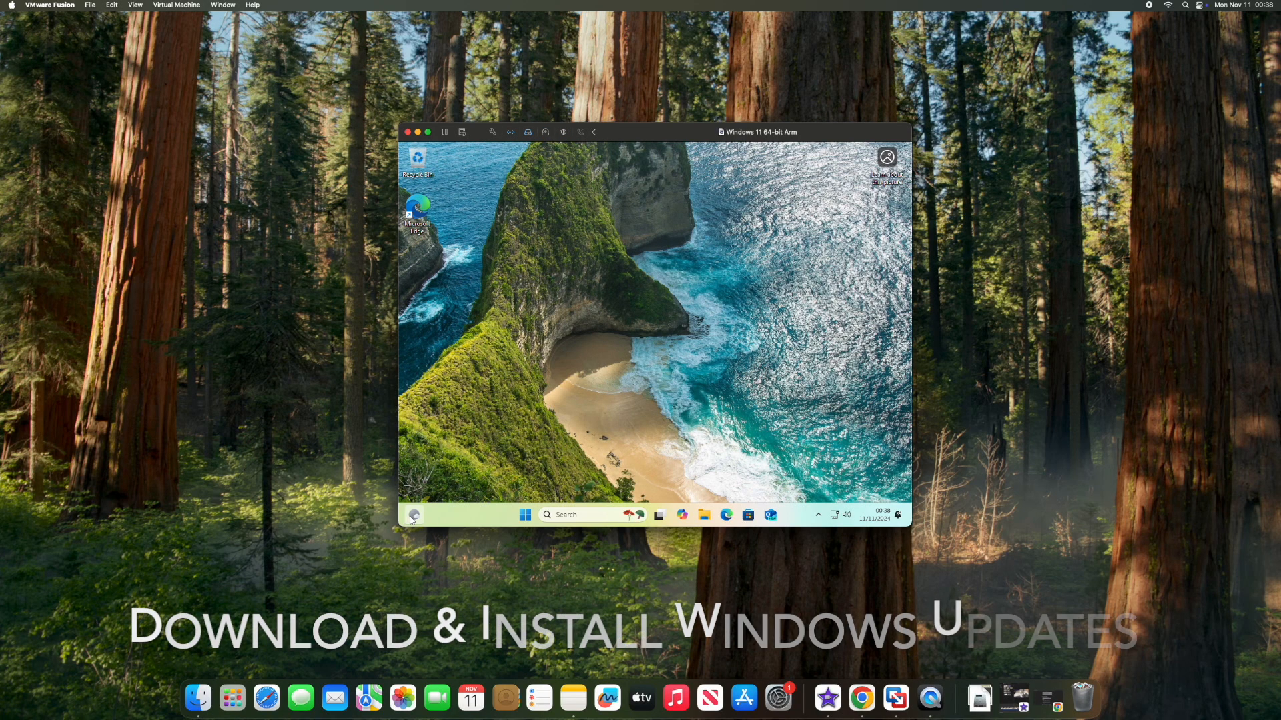
# - Open the Windows Update page in the VM's Settings
pyautogui.moveTo(417, 519)
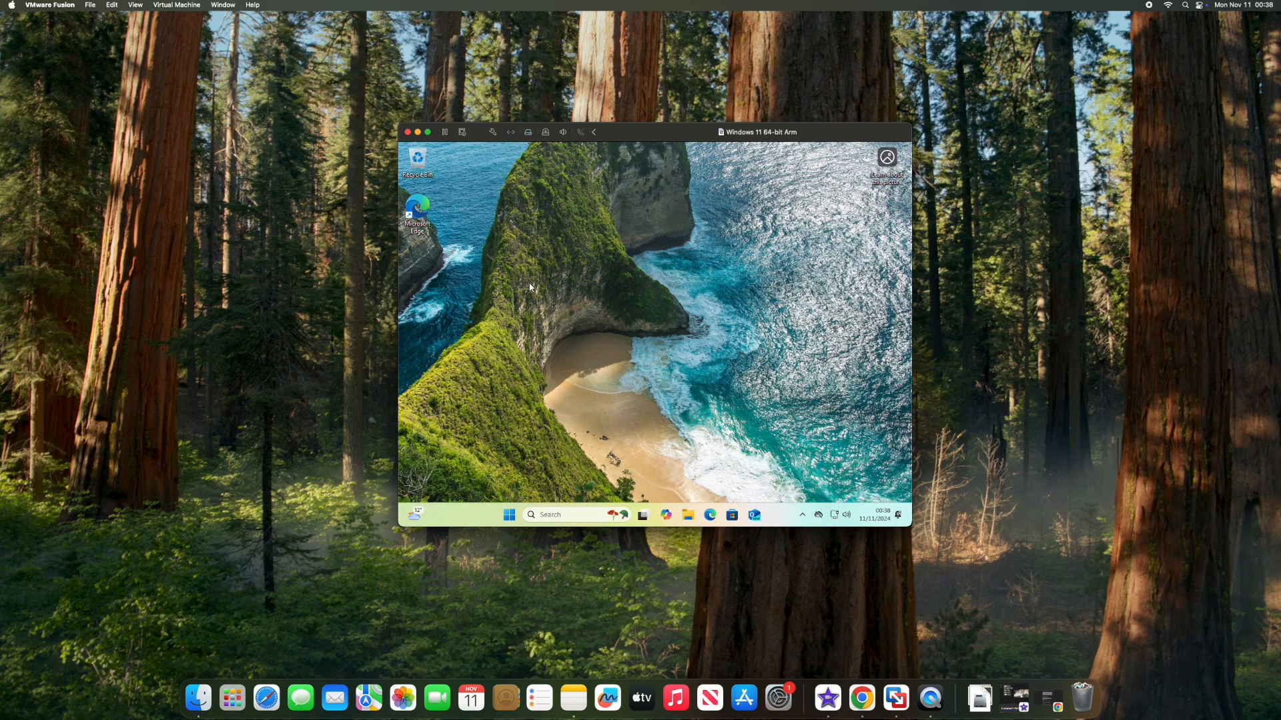
pyautogui.click(509, 513)
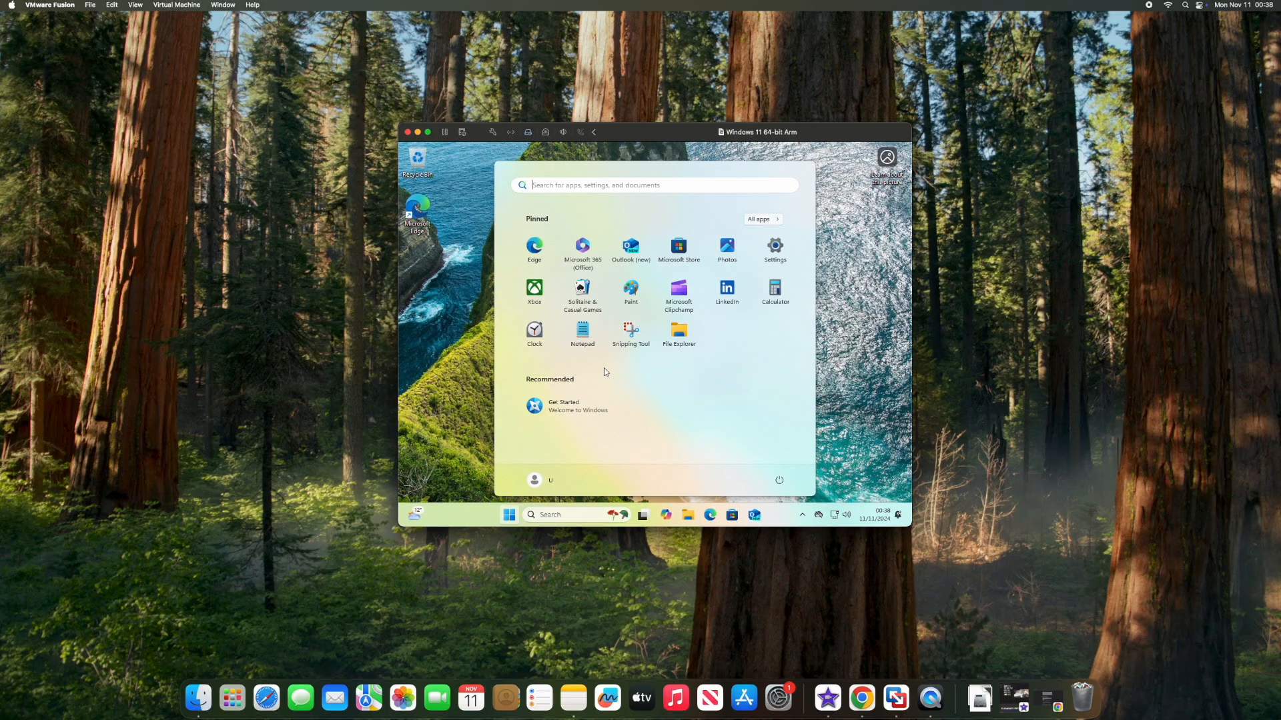
pyautogui.click(774, 247)
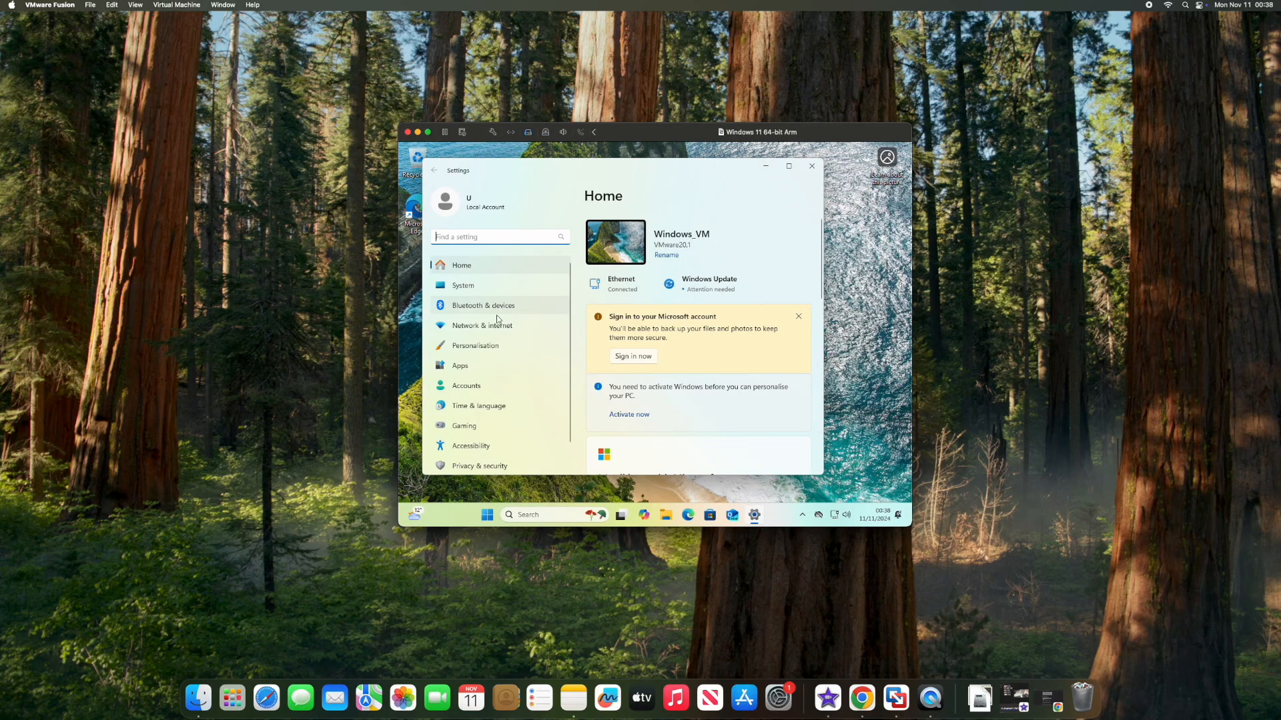
pyautogui.scroll(-2, 506, 409)
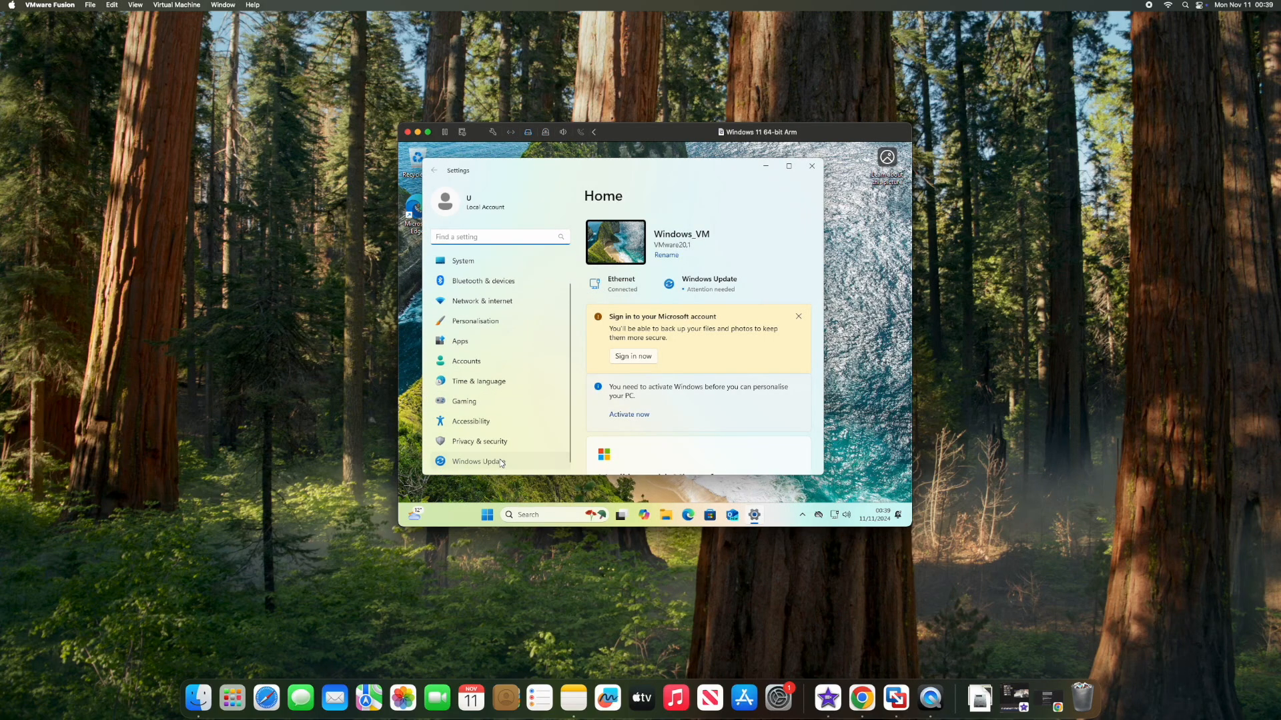
pyautogui.click(501, 461)
pyautogui.click(489, 261)
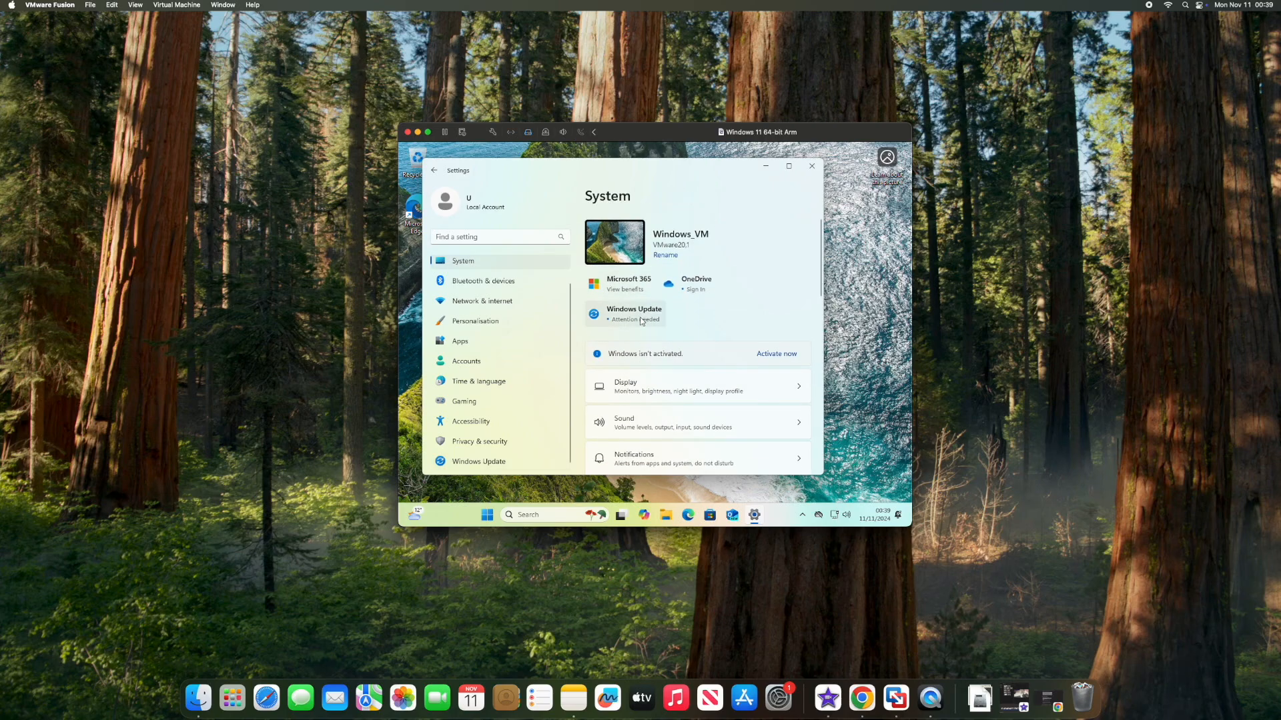
pyautogui.click(637, 315)
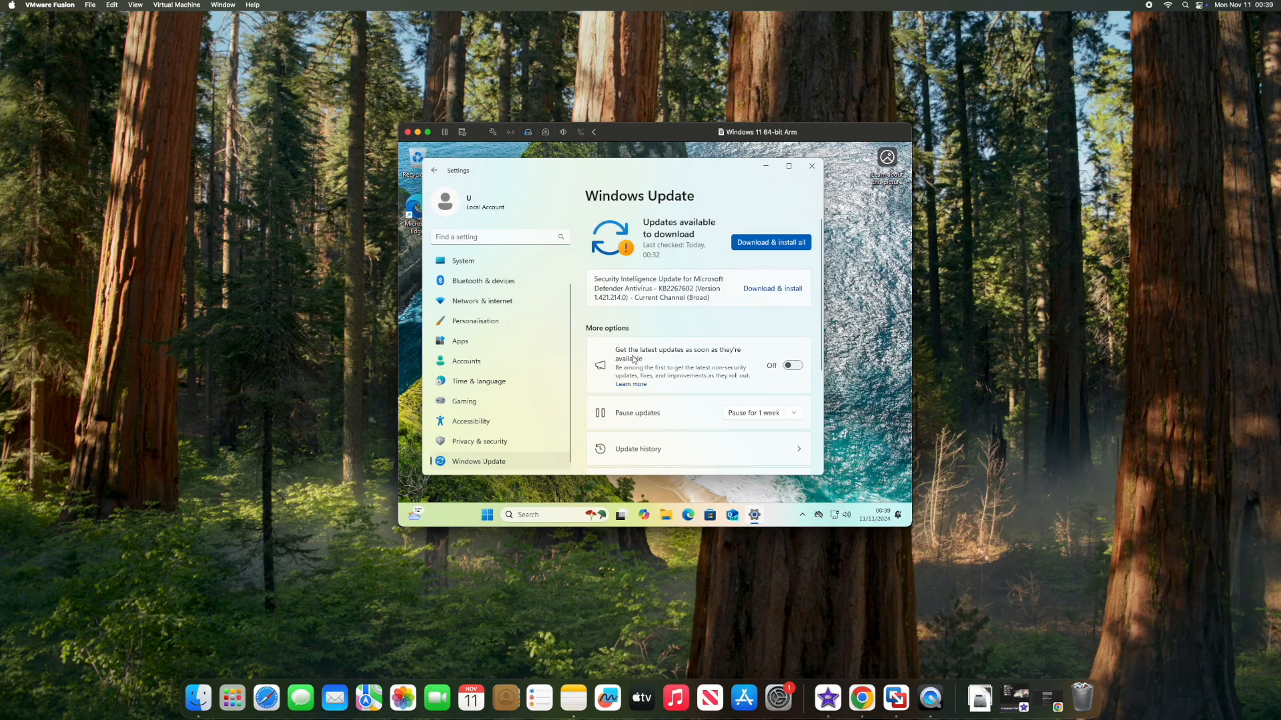
# - Install the Defender update, then the 2024-10 cumulative update preview, choosing Not now for early updates
pyautogui.scroll(-3, 687, 344)
pyautogui.scroll(3, 704, 390)
pyautogui.click(774, 290)
pyautogui.click(761, 243)
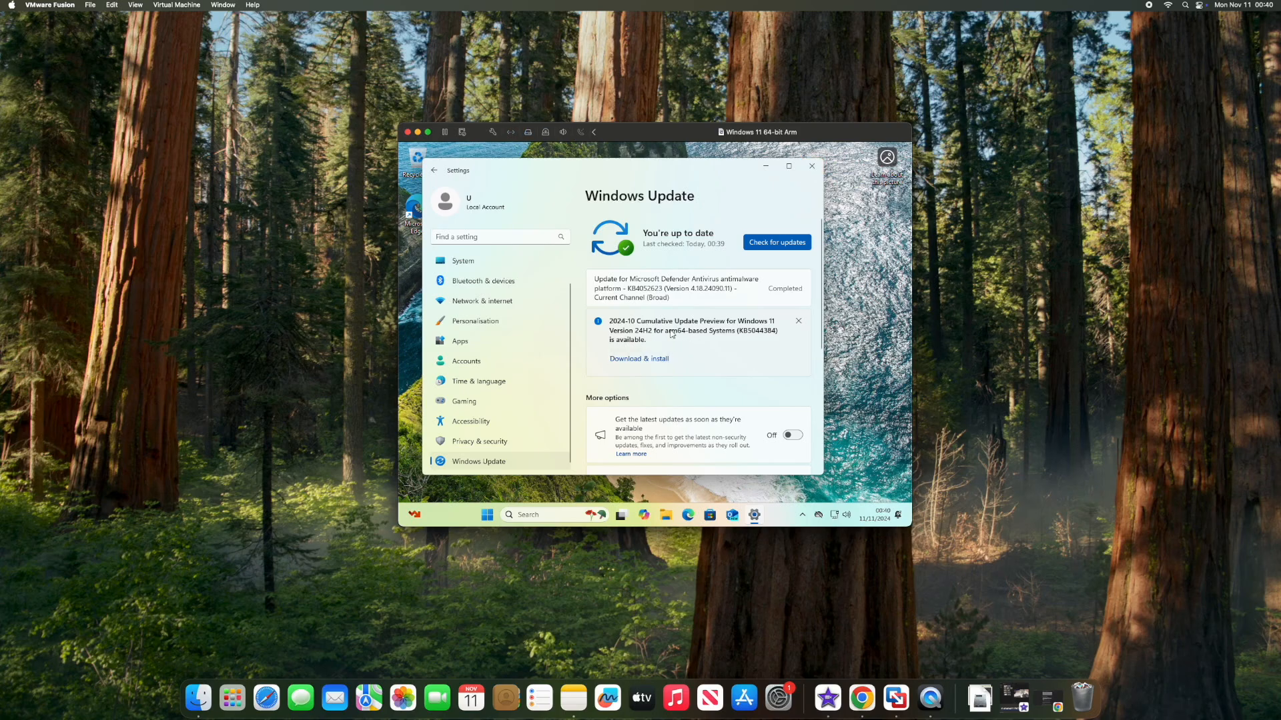
pyautogui.click(647, 360)
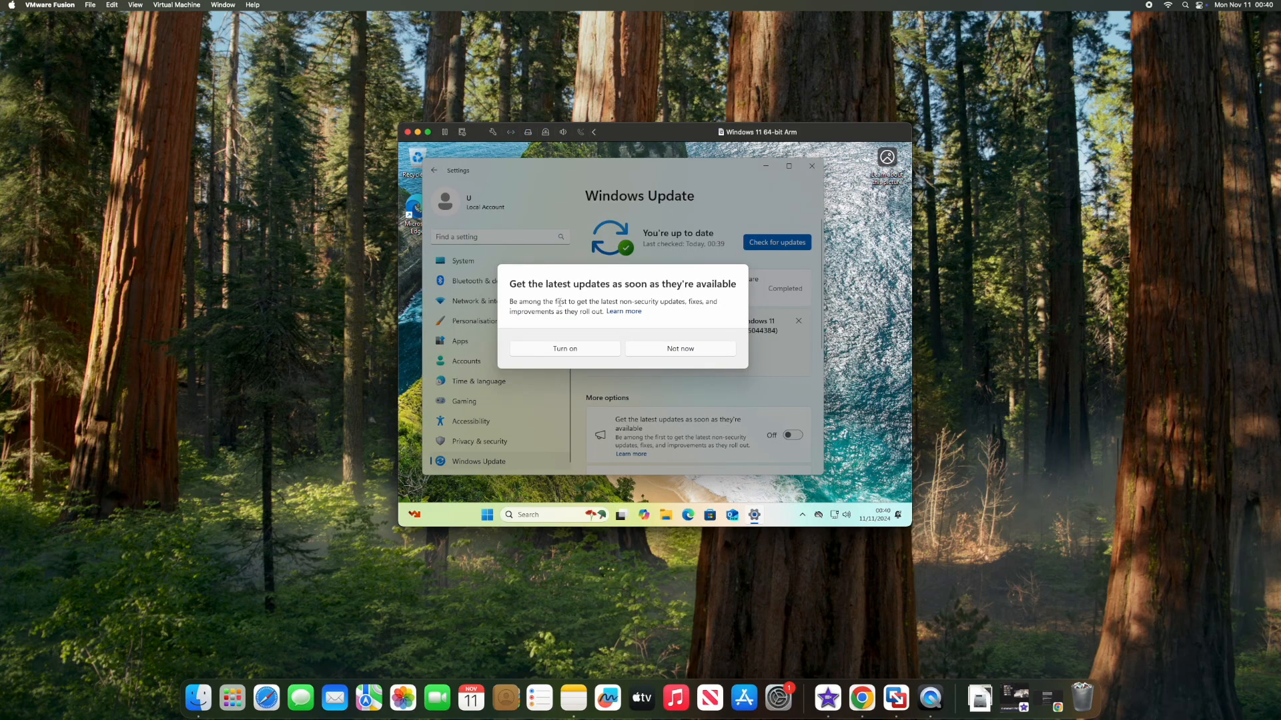
pyautogui.click(688, 350)
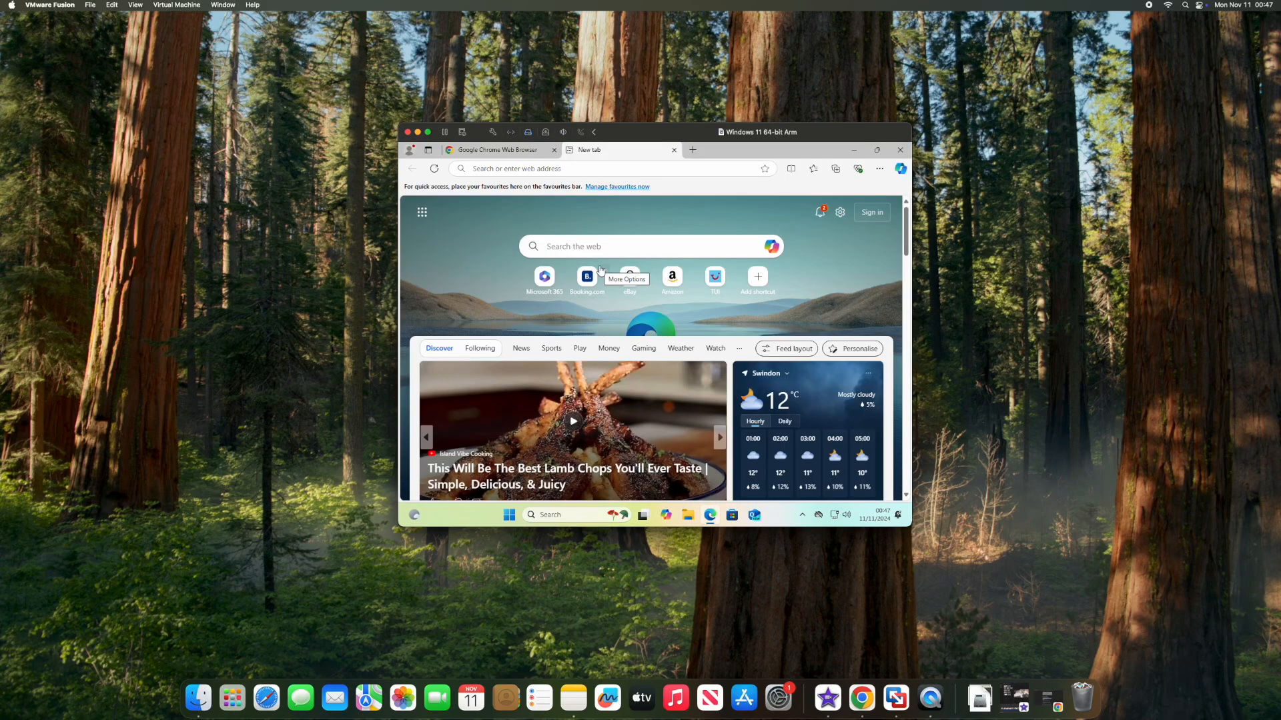
# - Search 'copilog' in Edge, open the Copilot site, close the tabs, and suspend the VM
pyautogui.click(589, 163)
pyautogui.write('copilog')
pyautogui.press('Return')
pyautogui.click(574, 294)
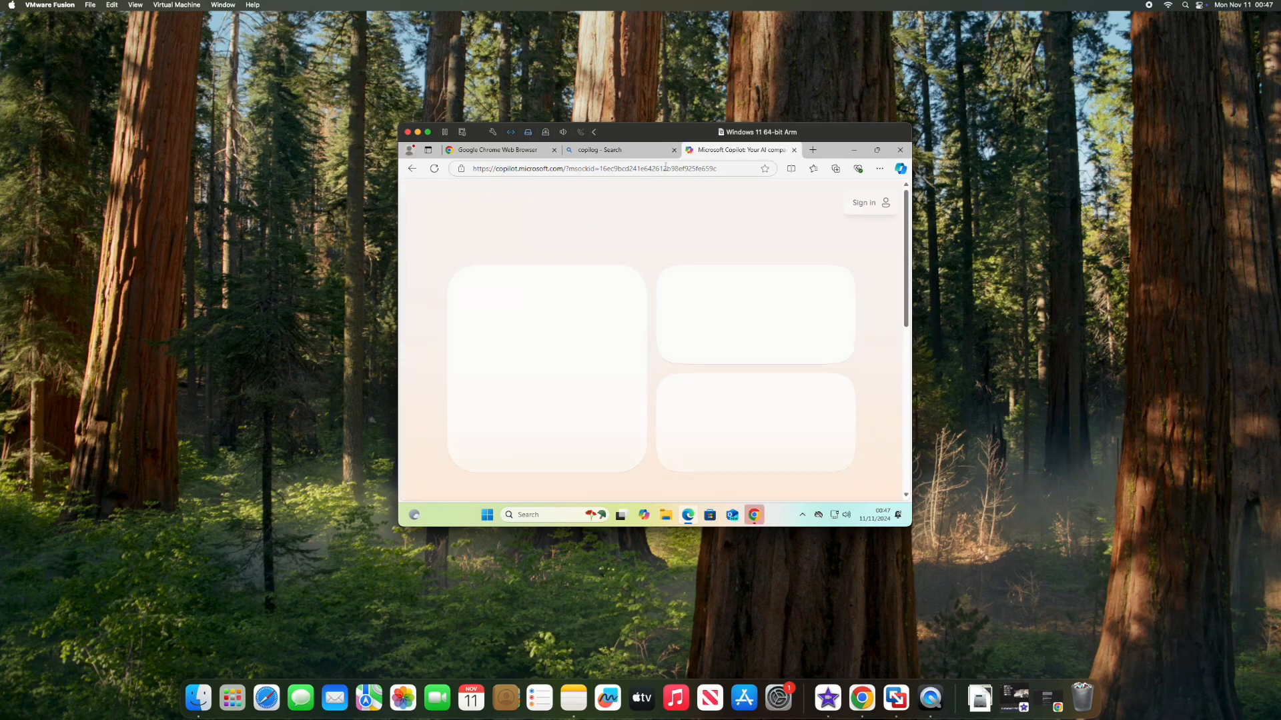
pyautogui.scroll(-5, 648, 227)
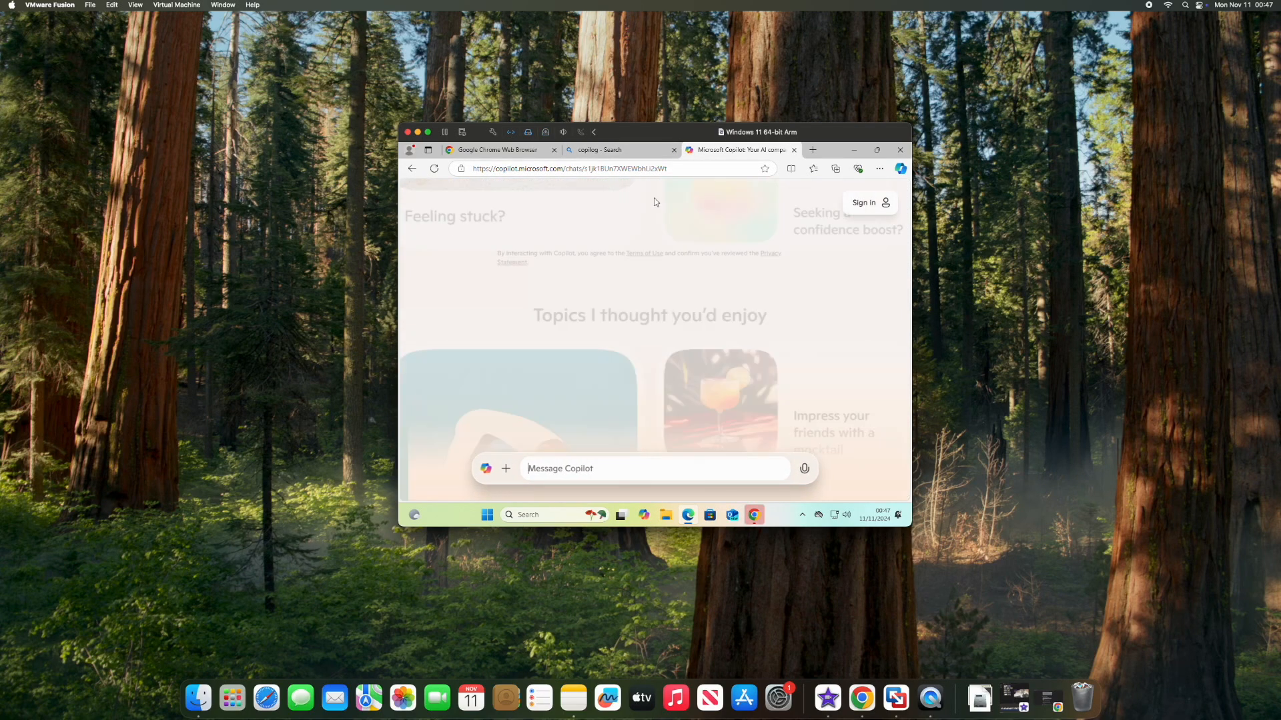
pyautogui.hotkey('ctrl', 'w')
pyautogui.hotkey('ctrl', 'w')
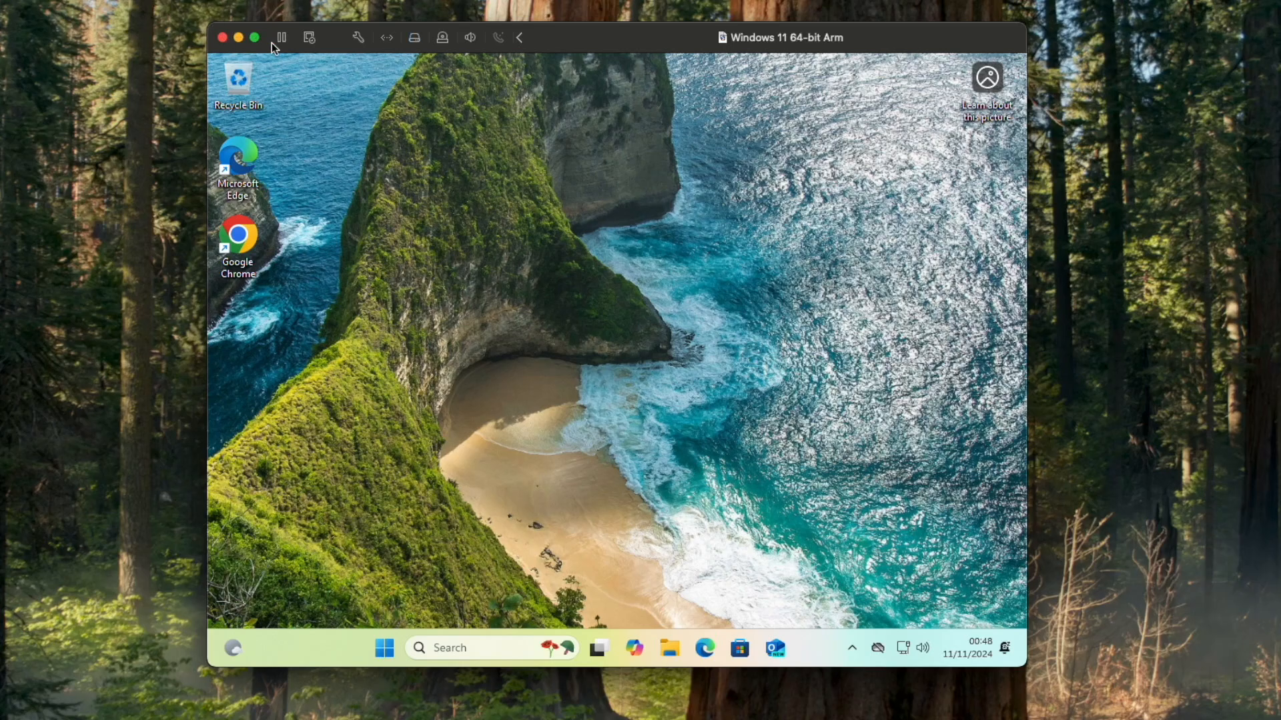
pyautogui.click(445, 131)
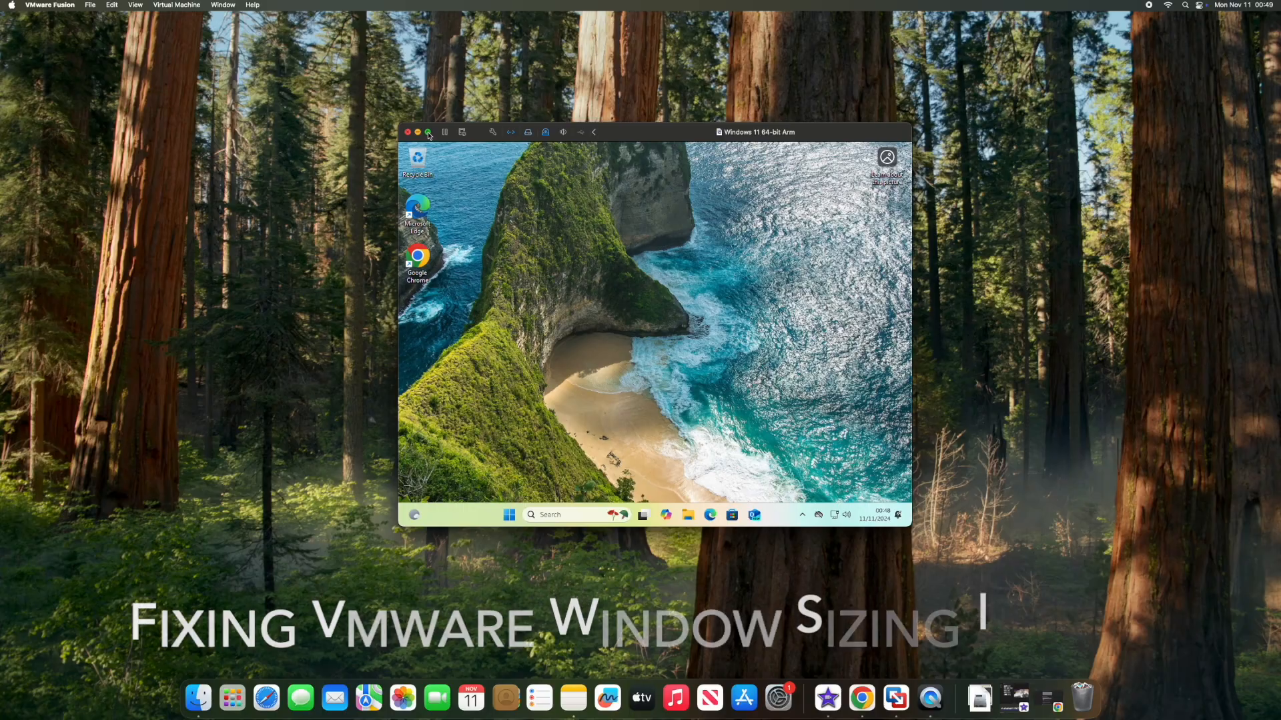
# - Toggle full screen on and off, then set the guest display to a larger resolution
pyautogui.click(346, 44)
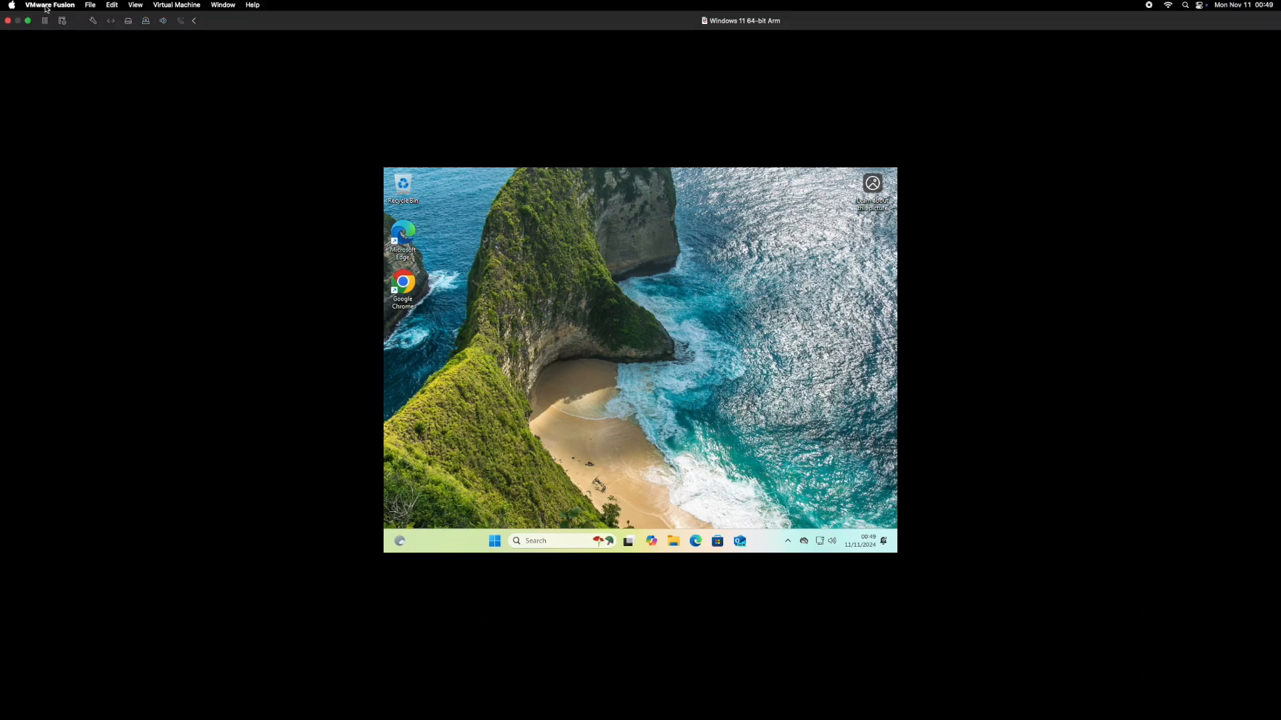
pyautogui.click(28, 21)
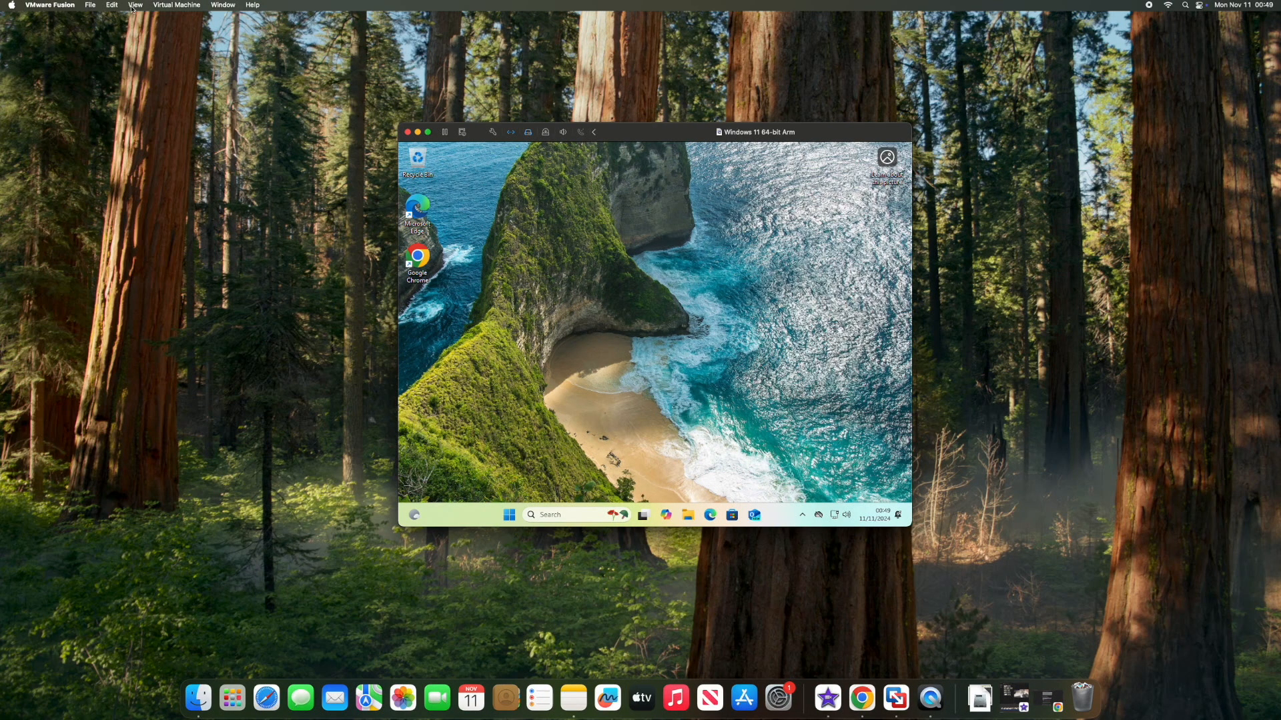
pyautogui.click(133, 6)
pyautogui.moveTo(200, 86)
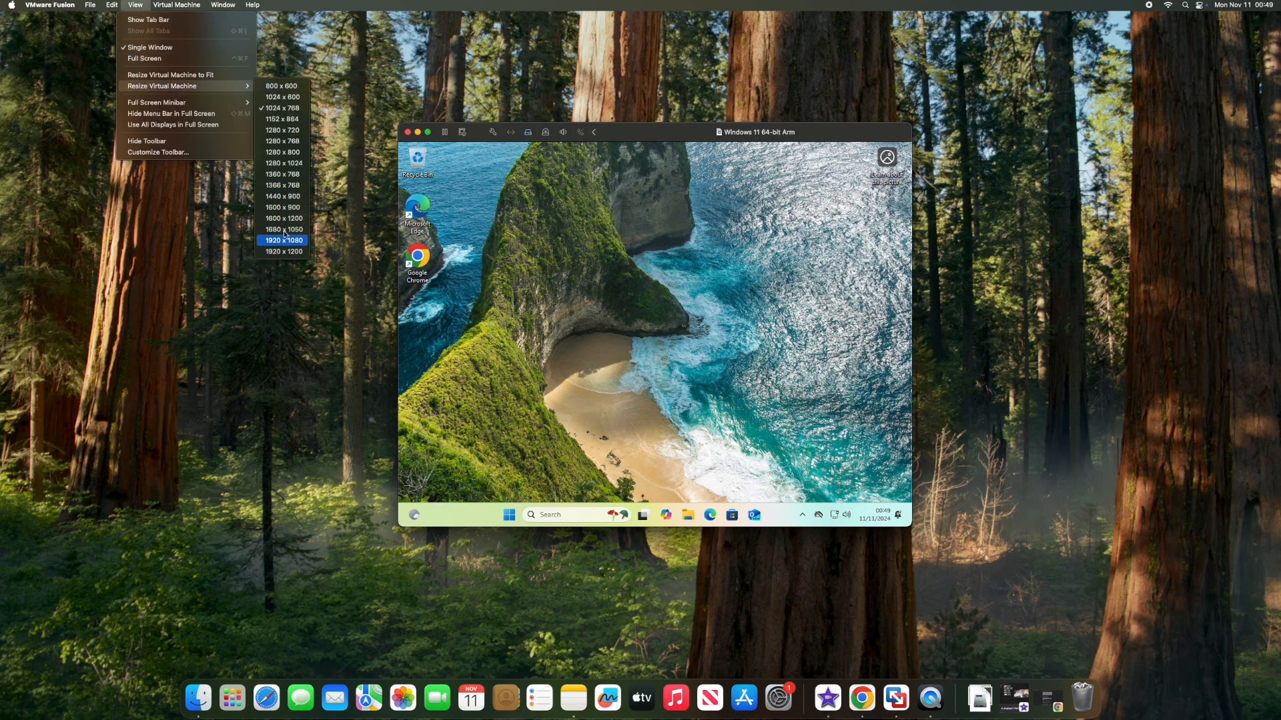
pyautogui.click(291, 161)
# - Use Resize Virtual Machine to Fit so the guest resolution matches the window
pyautogui.click(173, 6)
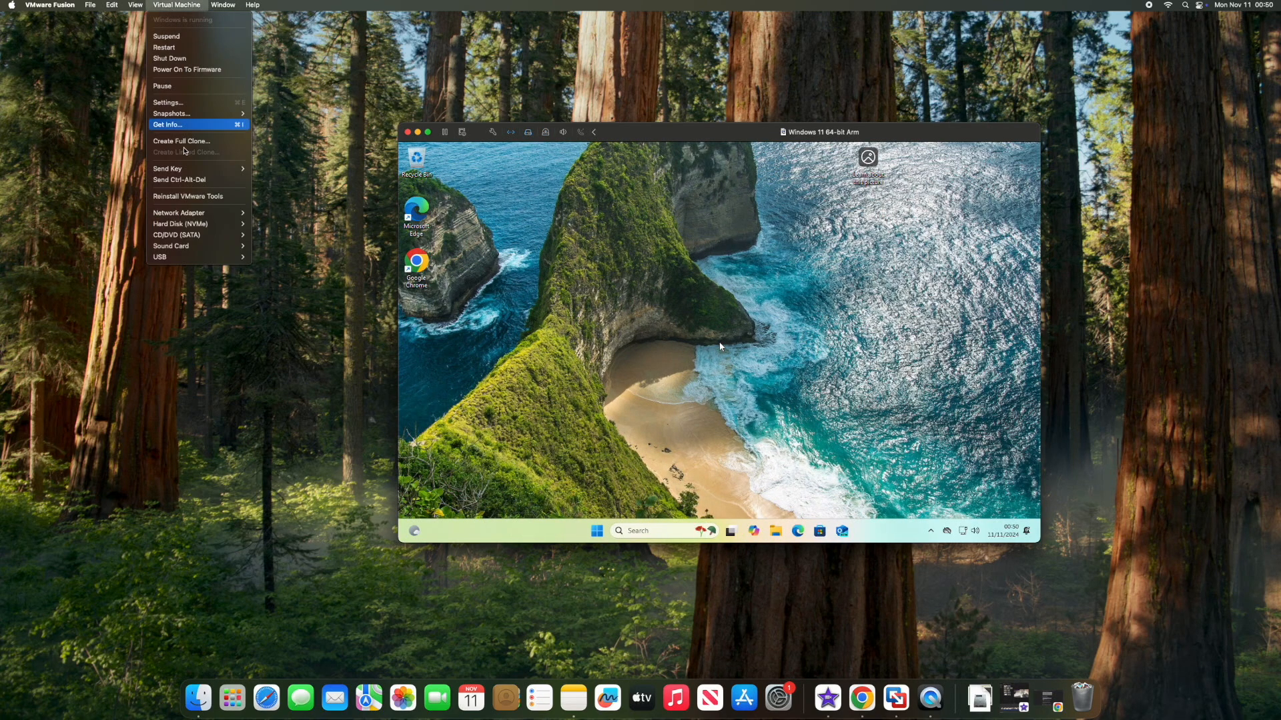
pyautogui.moveTo(135, 5)
pyautogui.moveTo(187, 105)
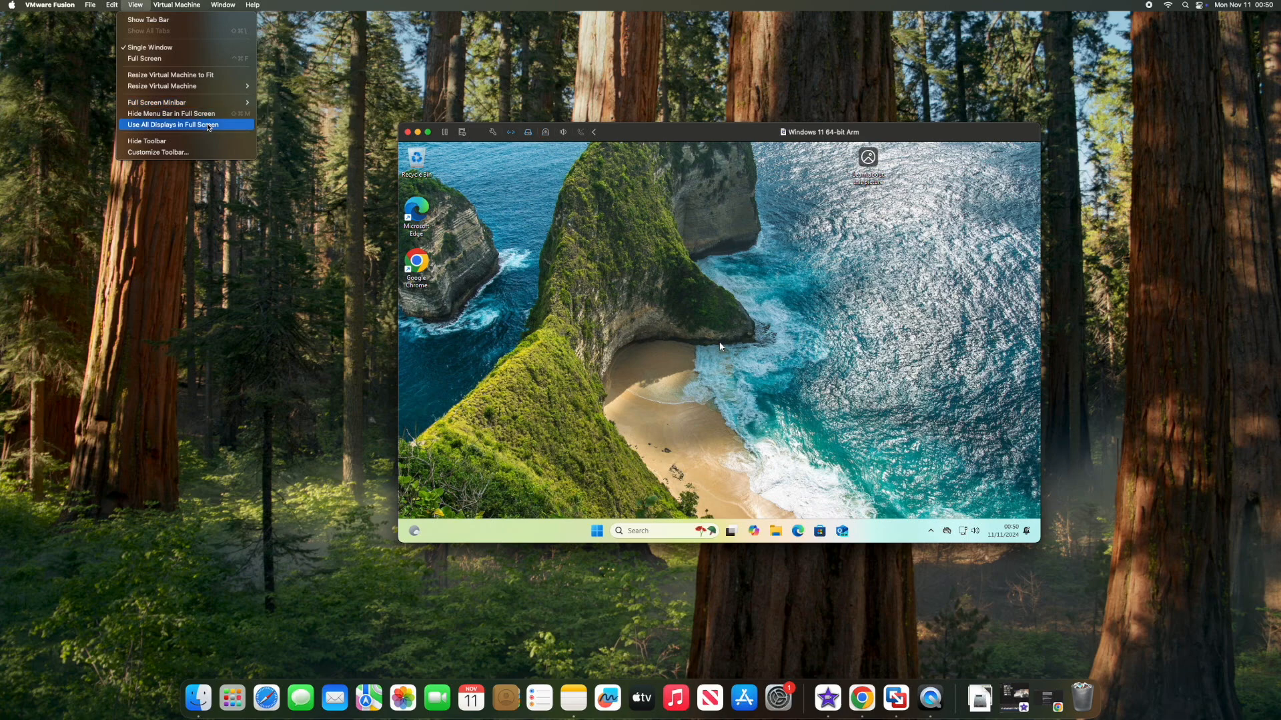
pyautogui.click(218, 77)
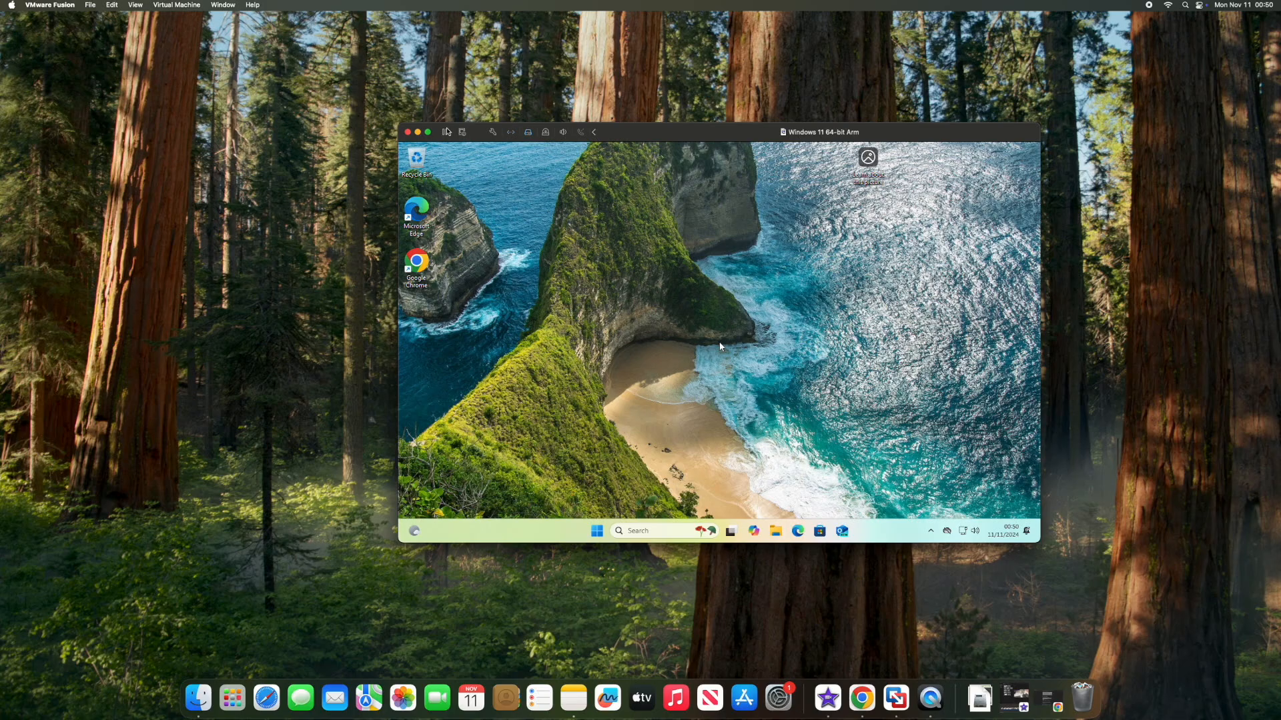
# - Toggle full screen again, then drag the window corners outward to nearly fill the screen
pyautogui.click(427, 132)
pyautogui.moveTo(774, 1)
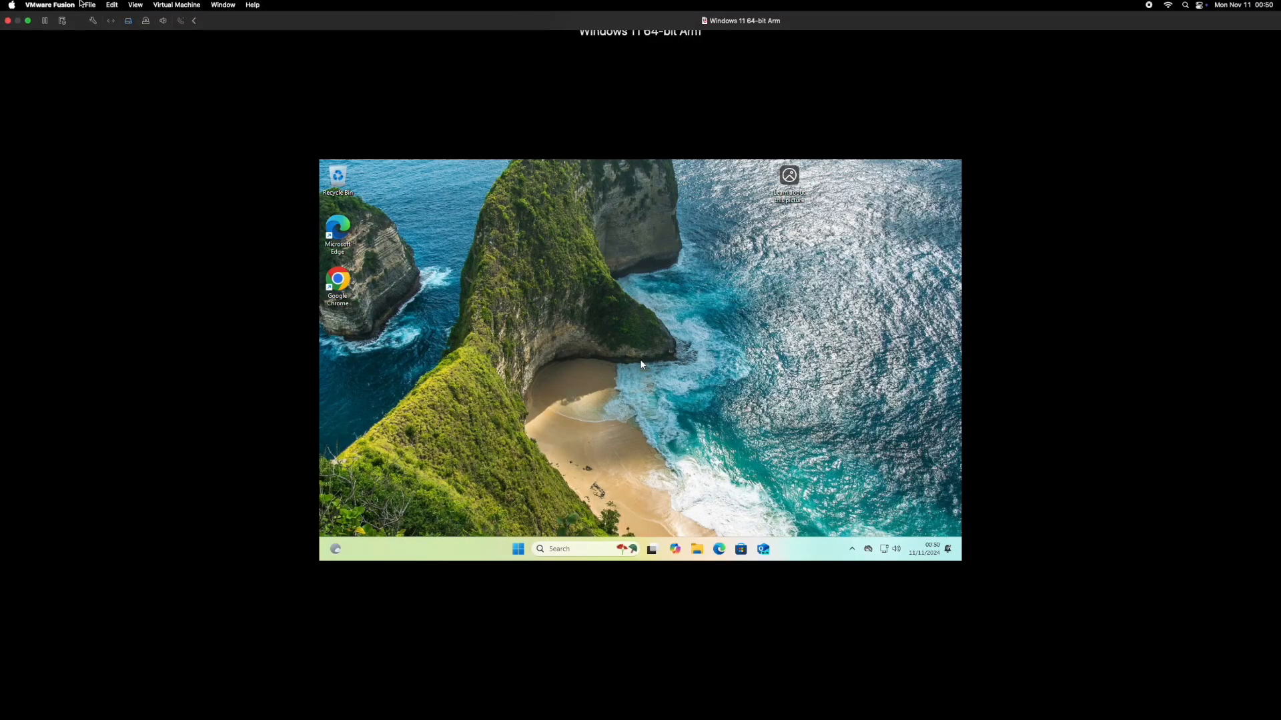
pyautogui.click(28, 21)
pyautogui.moveTo(400, 124); pyautogui.dragTo(20, 44)
pyautogui.moveTo(1040, 543); pyautogui.dragTo(1268, 656)
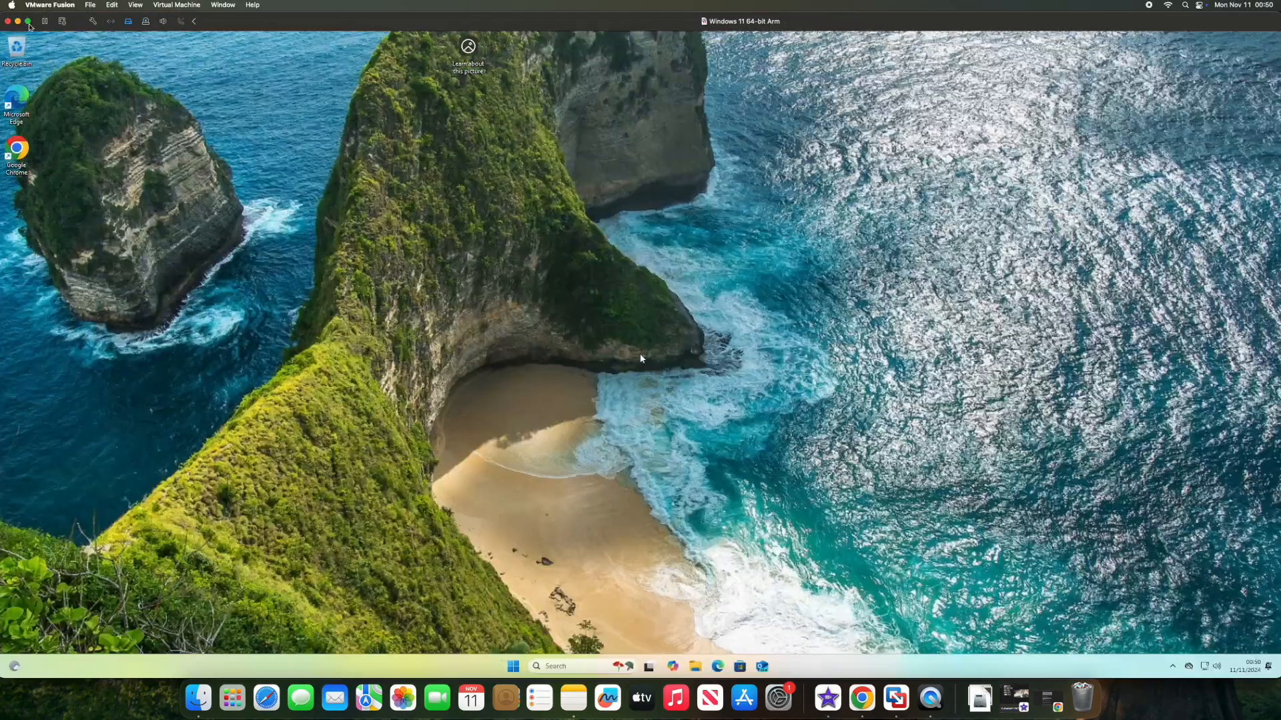
# - Toggle full screen on and off, moving the VM window to the screen centre
pyautogui.click(28, 22)
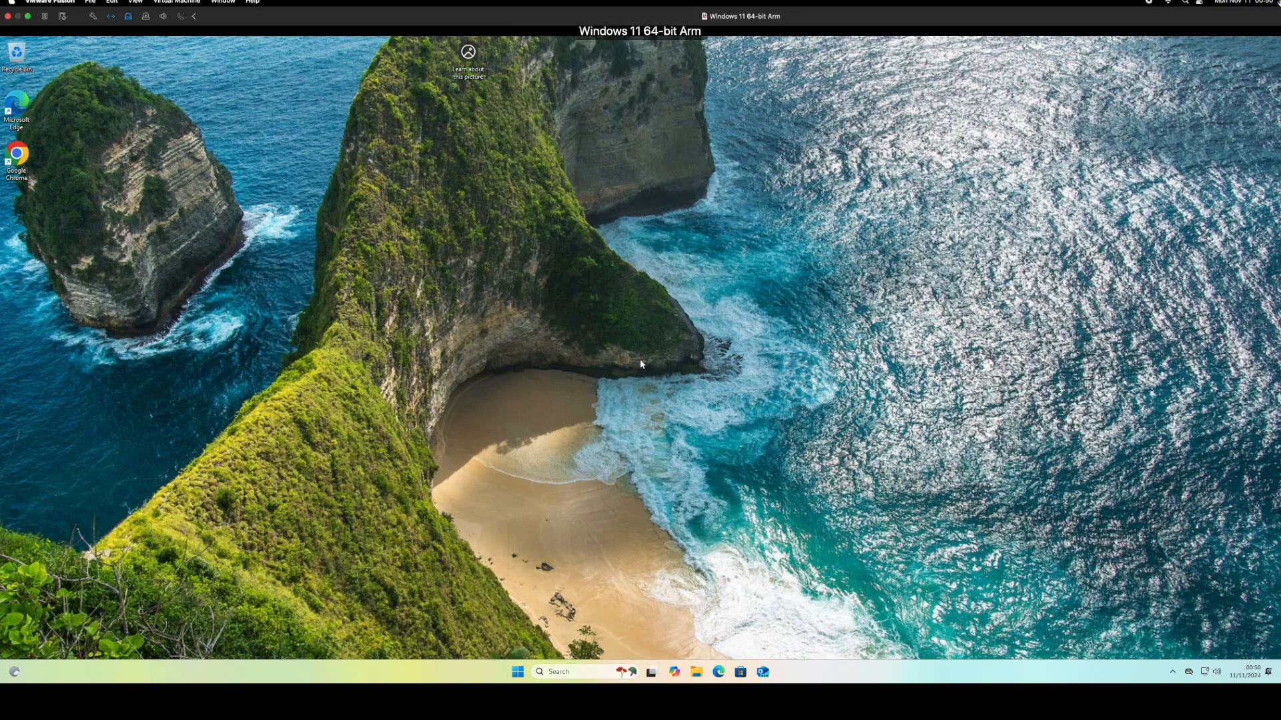
pyautogui.click(29, 20)
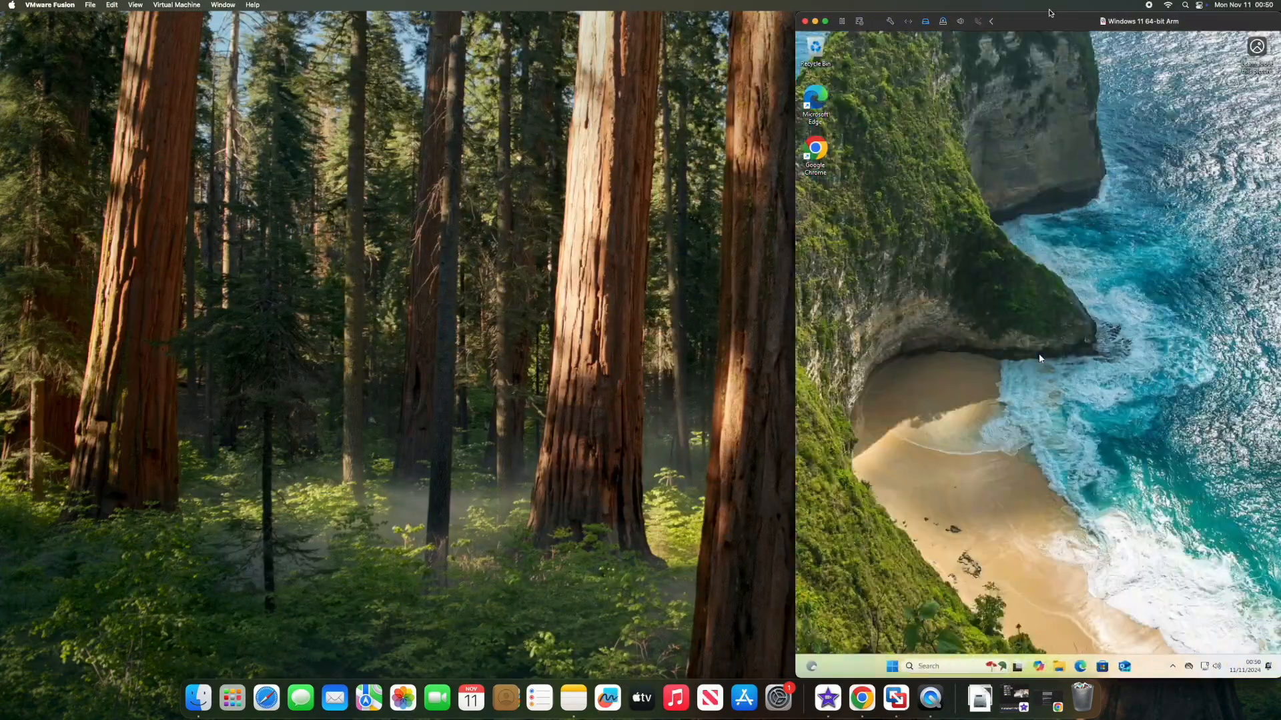
pyautogui.moveTo(1061, 17); pyautogui.dragTo(637, 9)
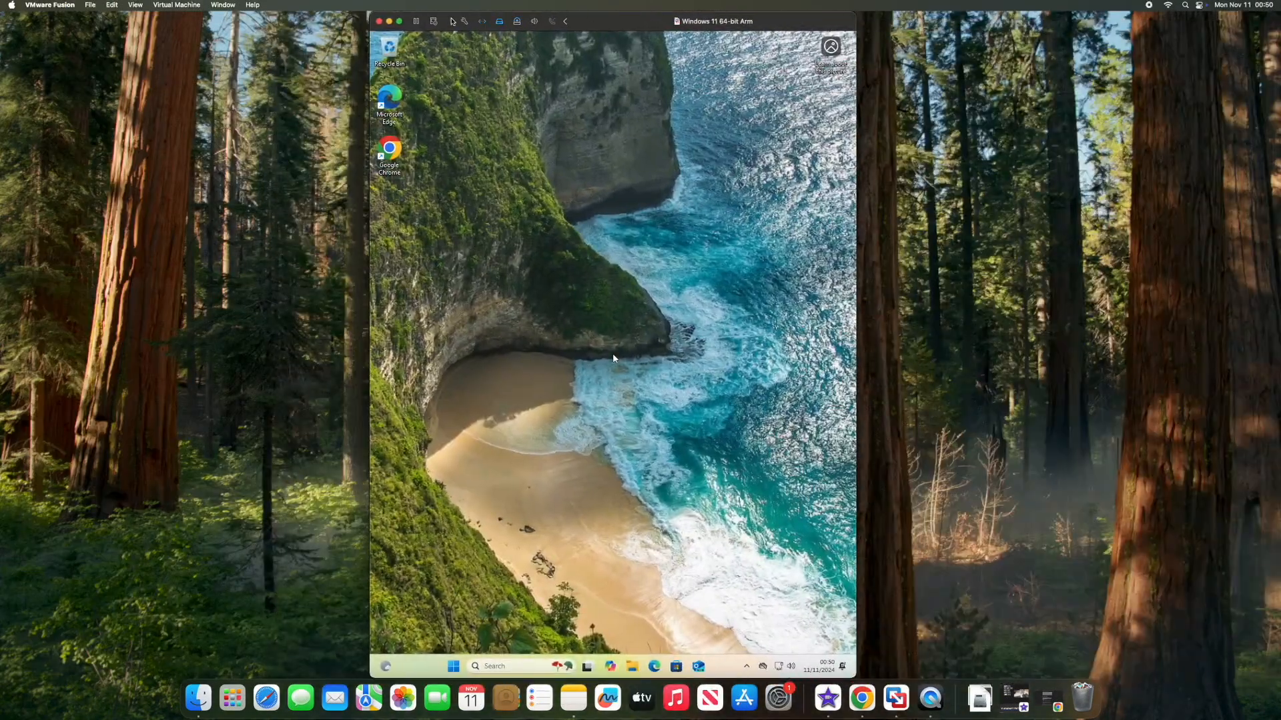
pyautogui.click(401, 22)
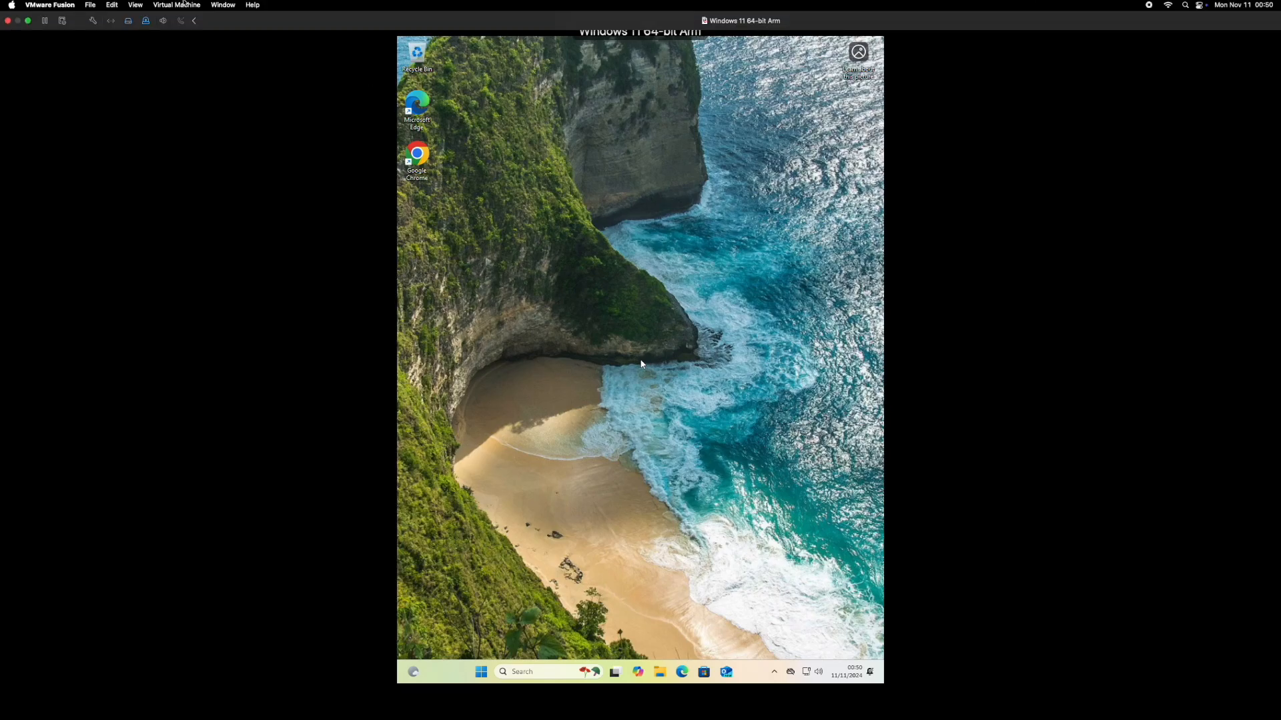
pyautogui.click(29, 20)
# - Enable Use All Displays in Full Screen and put the VM into full screen
pyautogui.click(220, 7)
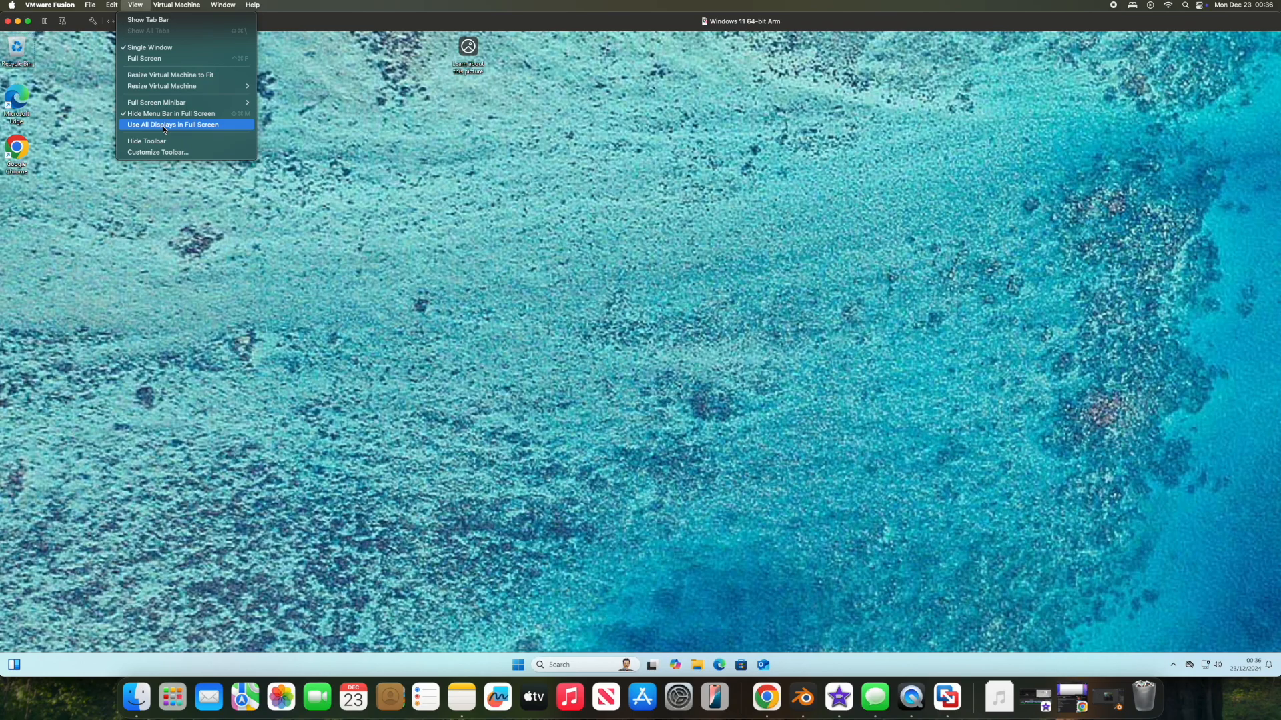
pyautogui.click(177, 124)
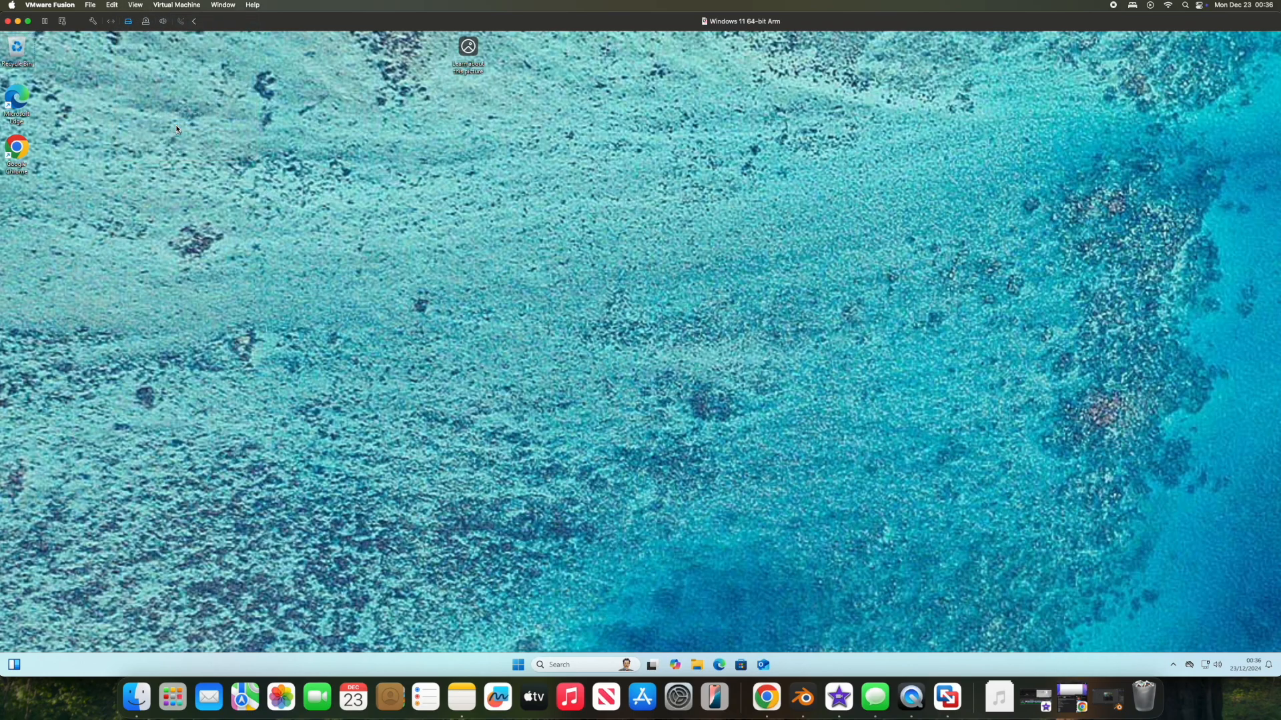
pyautogui.click(28, 20)
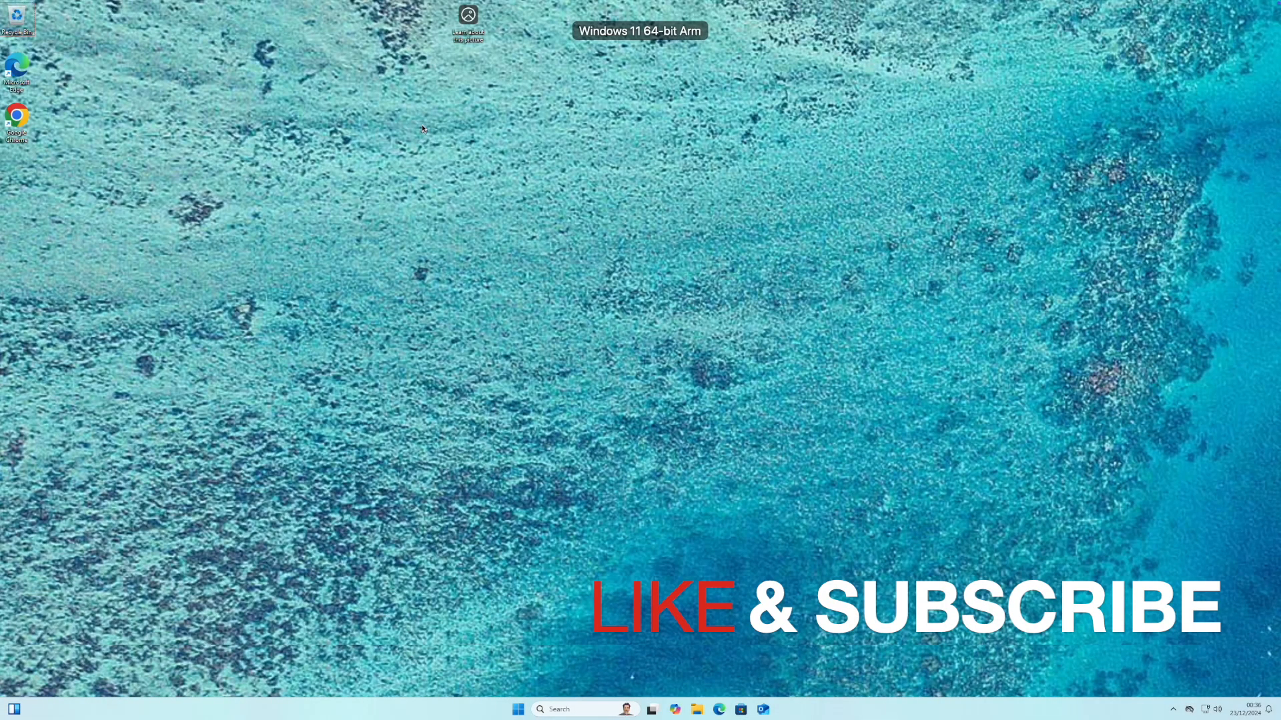